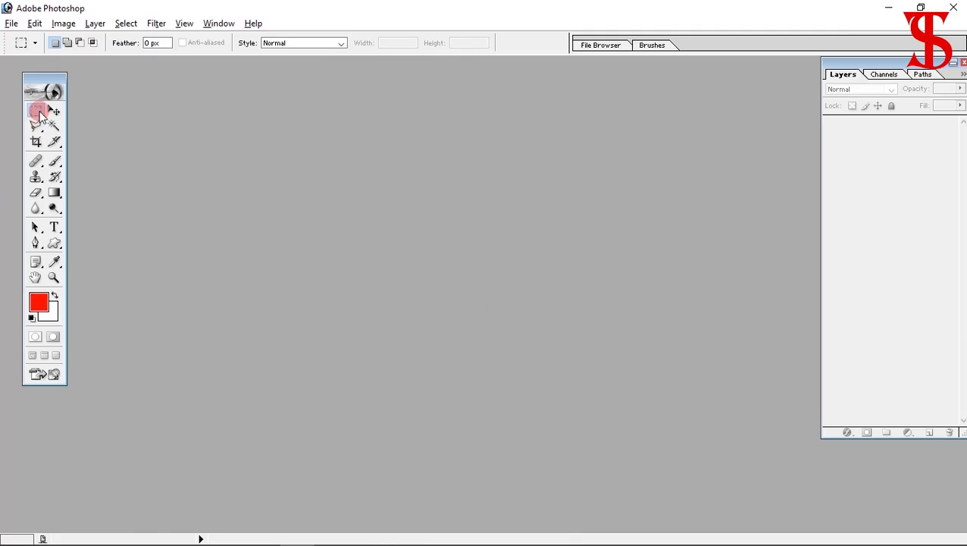
- Move the toolbox slightly inward and view the list of marquee selection tool variants
drag(40, 85, 67, 85)
click(64, 113)
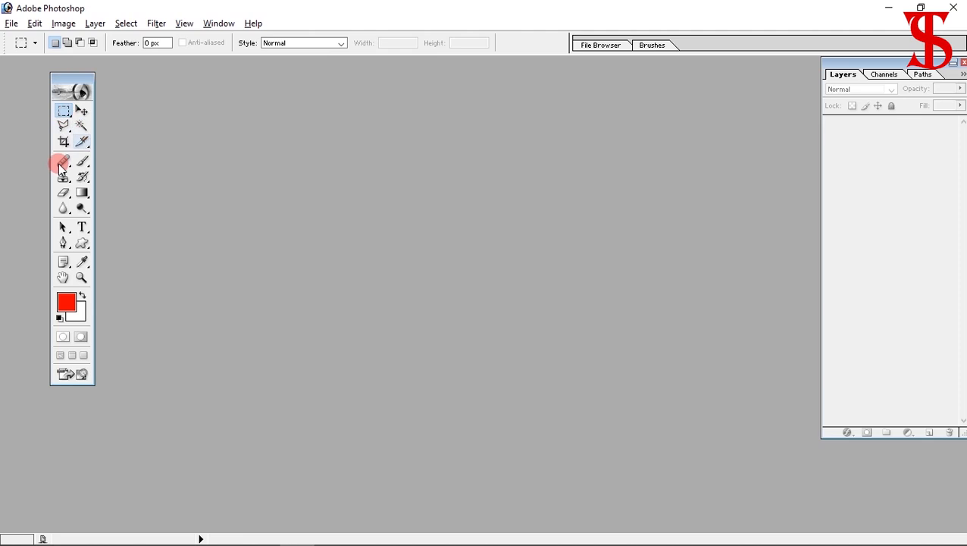
click(66, 114)
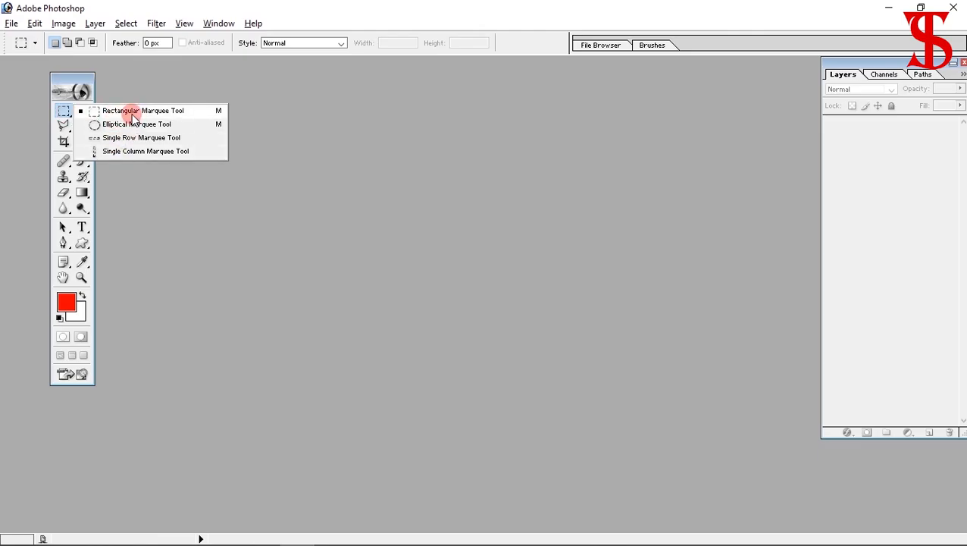
click(138, 175)
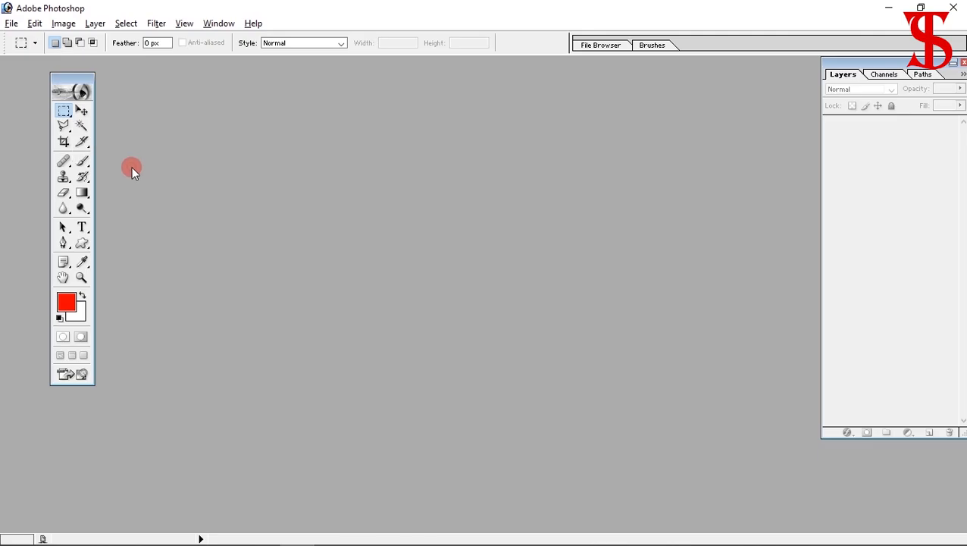
click(69, 110)
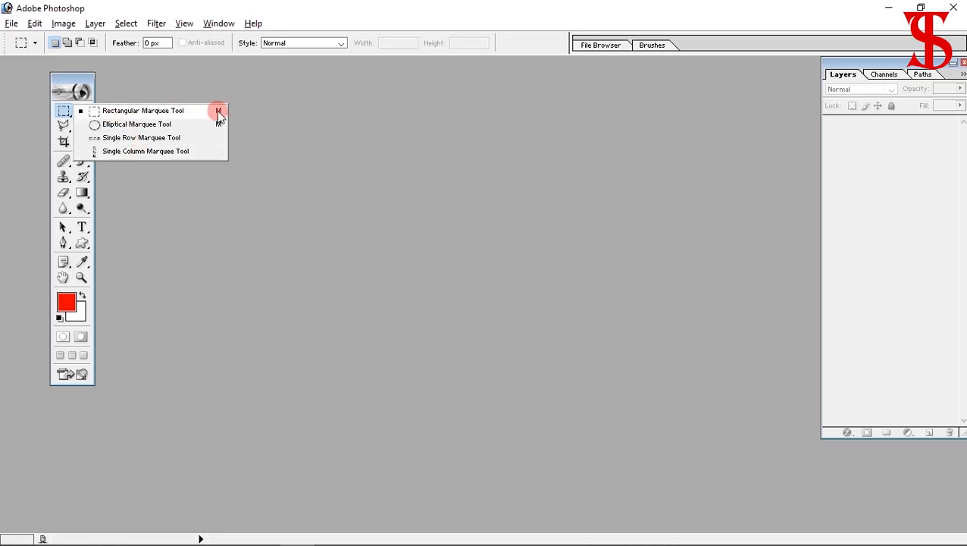
click(230, 205)
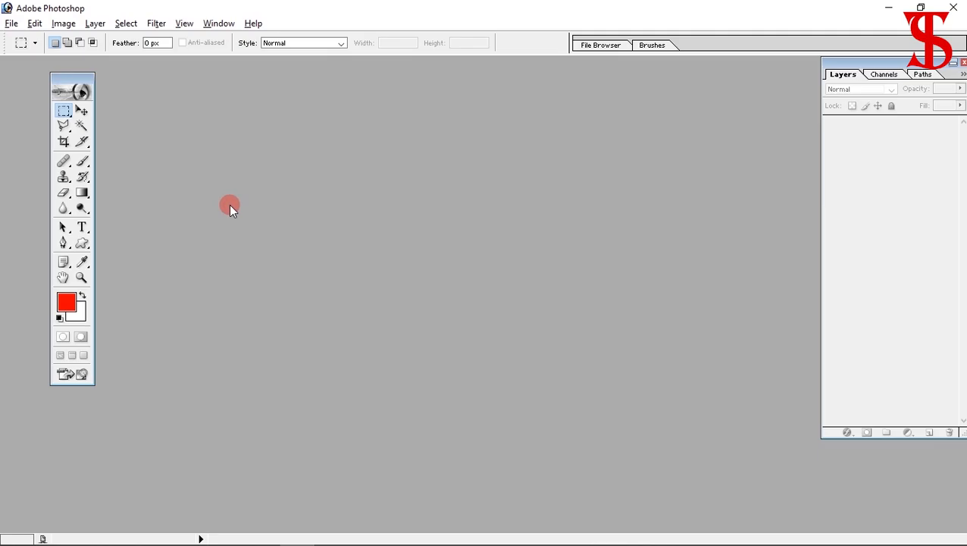
- Switch to the Healing Brush and back to the Rectangular Marquee tool, and view the marquee variants again
click(66, 163)
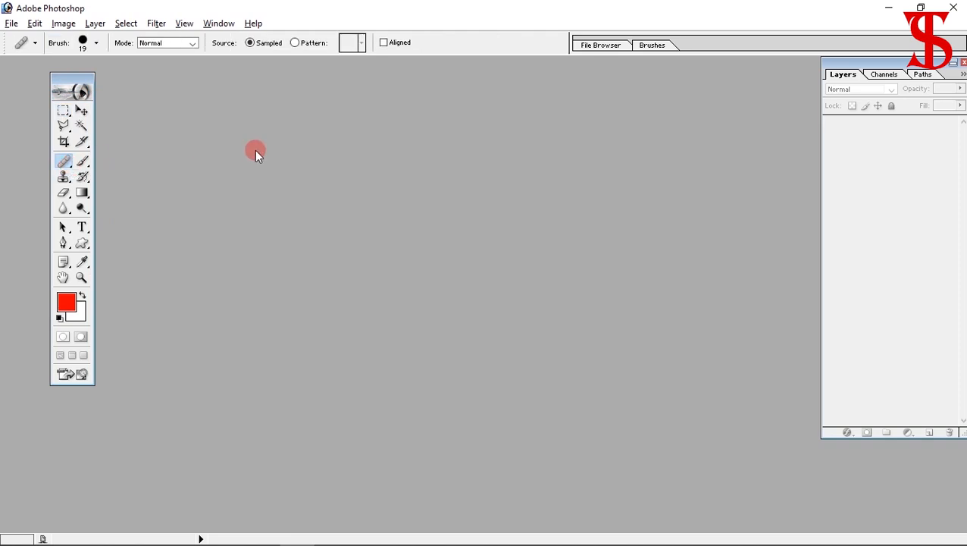
key(m)
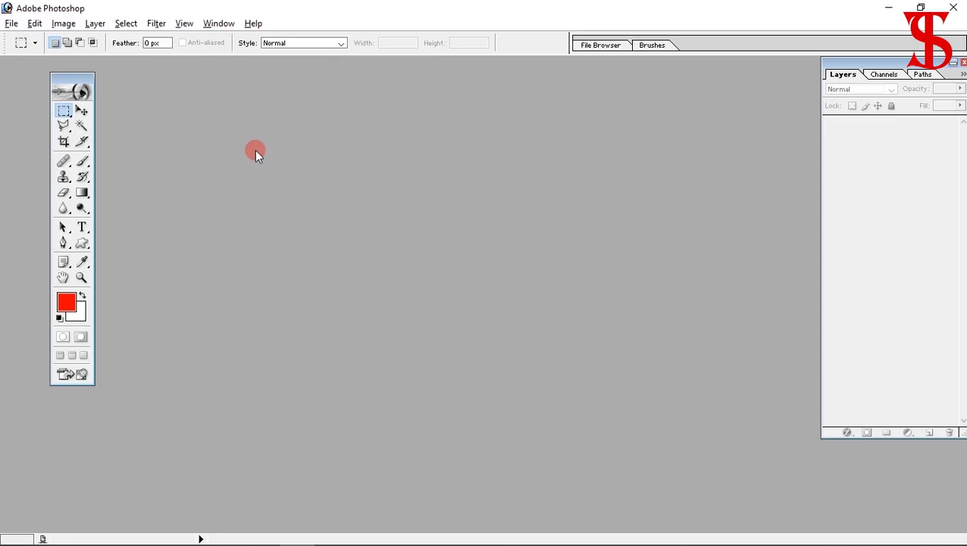
right_click(67, 113)
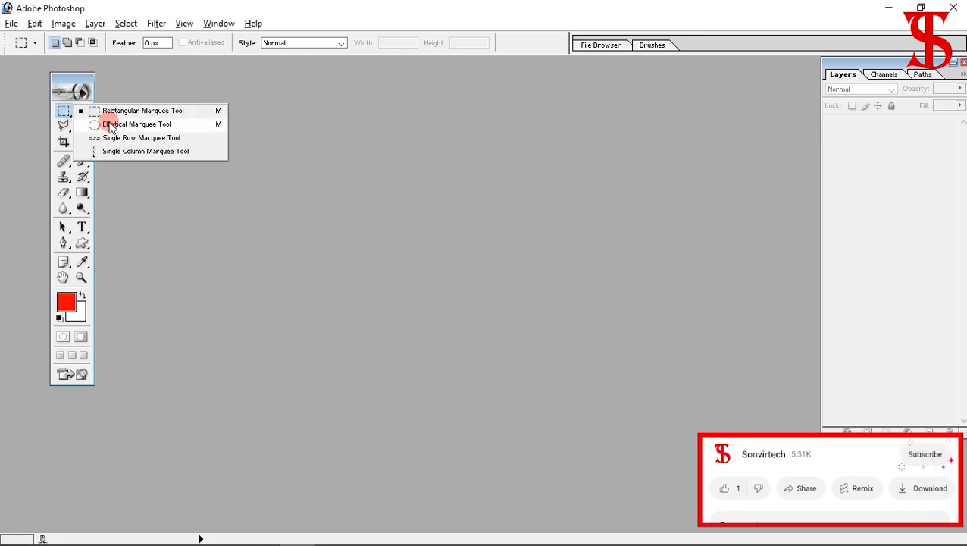
click(65, 114)
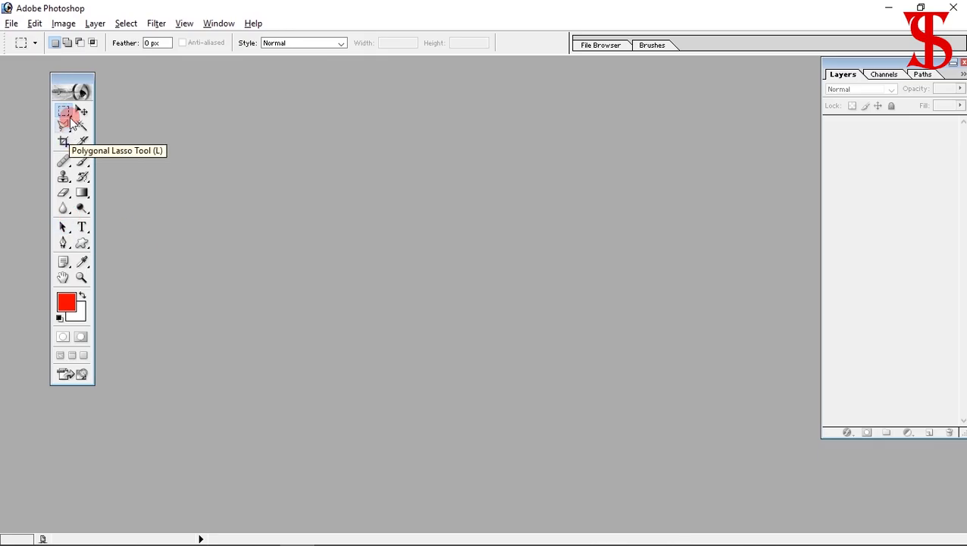
- Switch from the Clone Stamp to the Rectangular Marquee tool, and toggle to the Elliptical Marquee and back
click(65, 180)
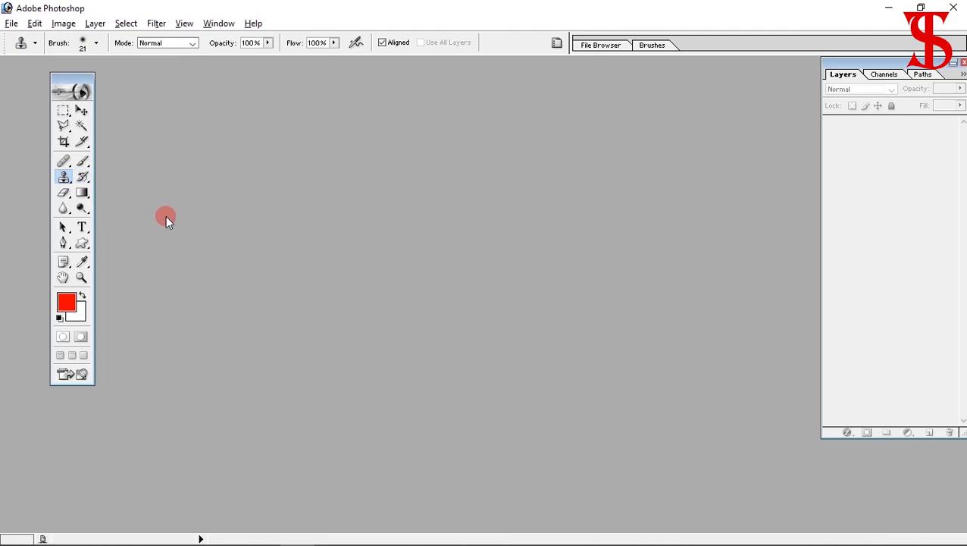
key(m)
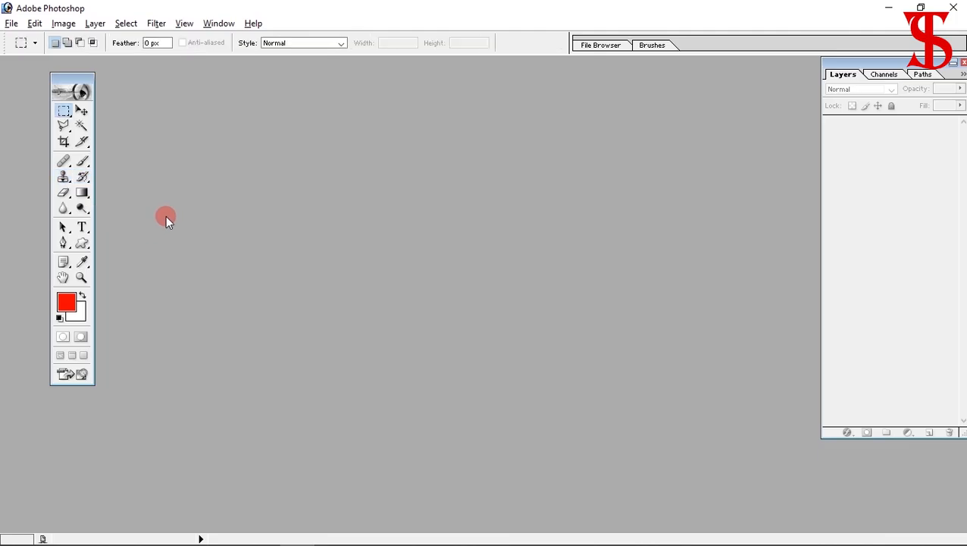
key(shift+m)
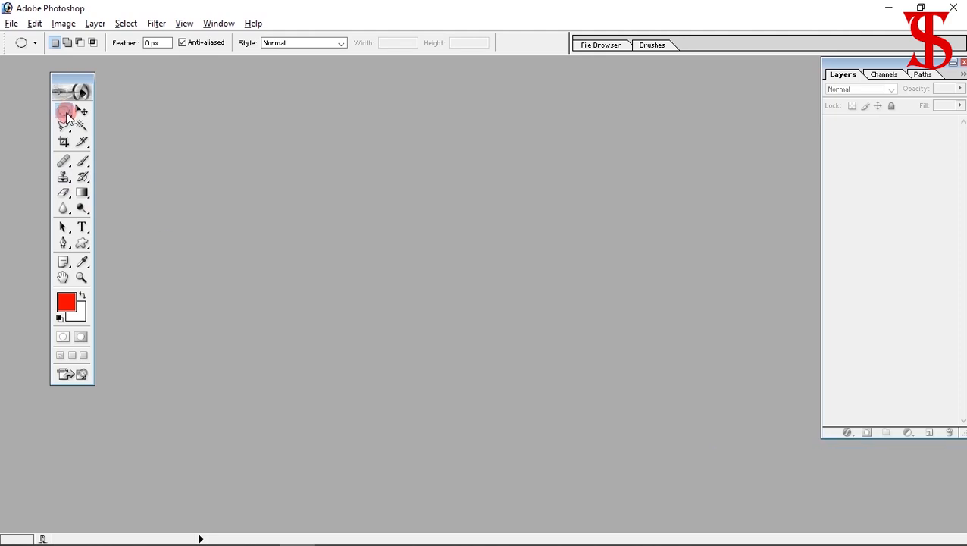
key(shift+m)
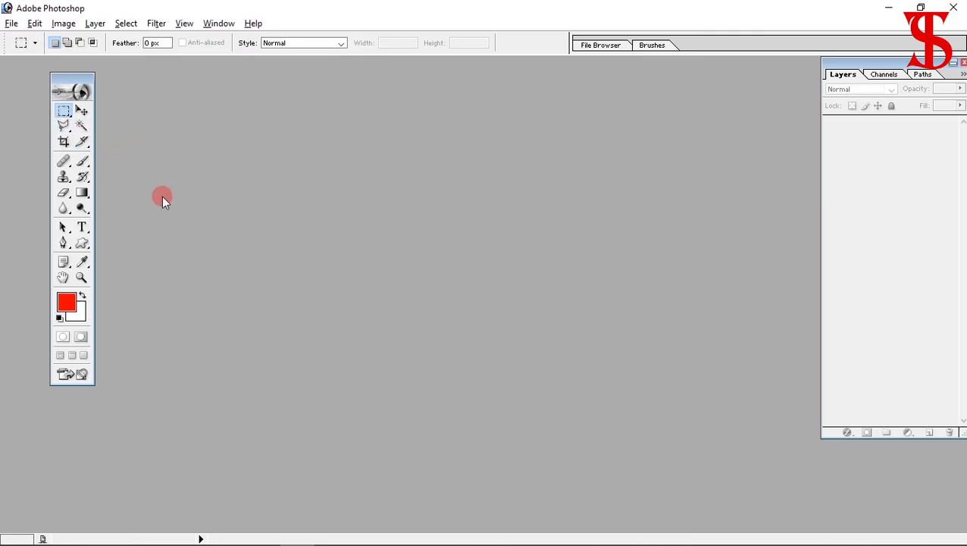
- Move the toolbox back toward the screen edge and open the image IMG20250223104321.jpg from the Downloads folder
drag(80, 89, 56, 84)
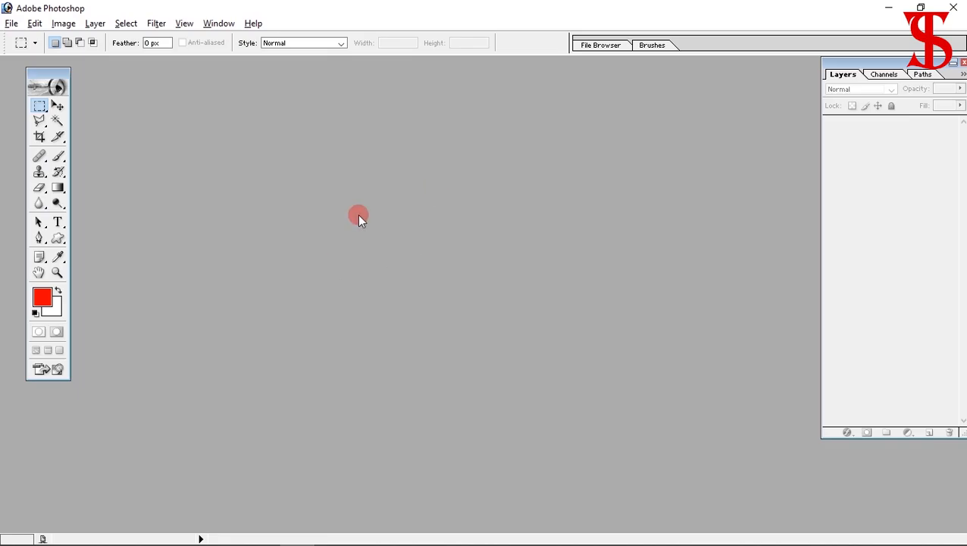
double_click(368, 258)
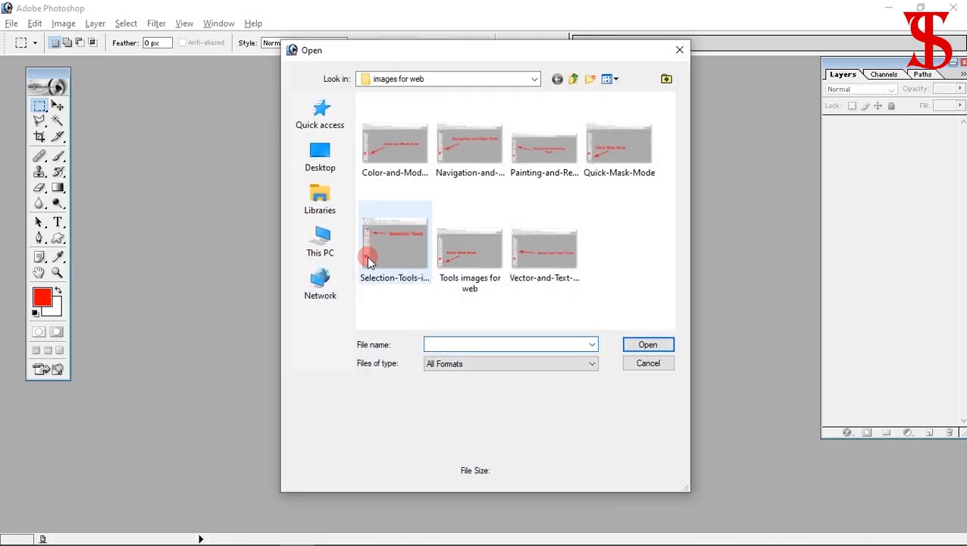
click(331, 246)
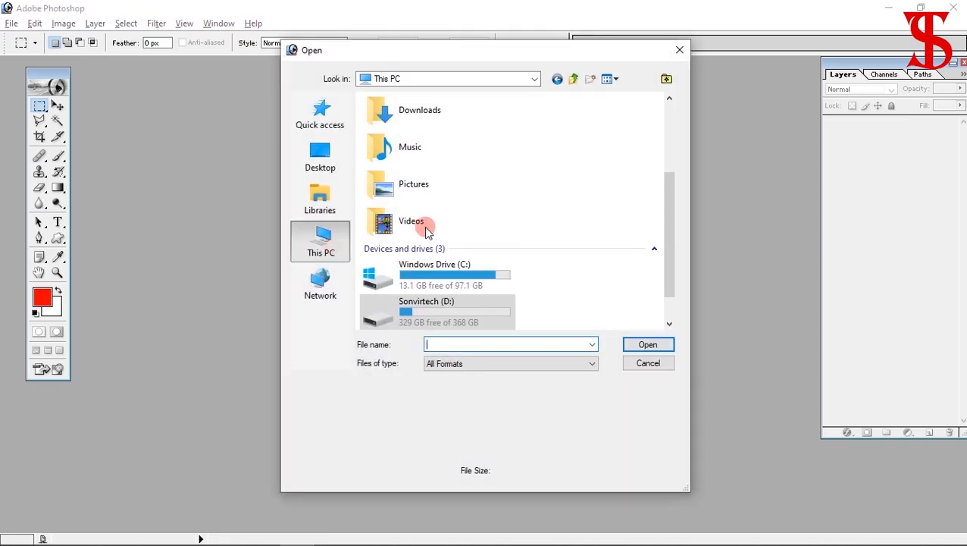
double_click(425, 125)
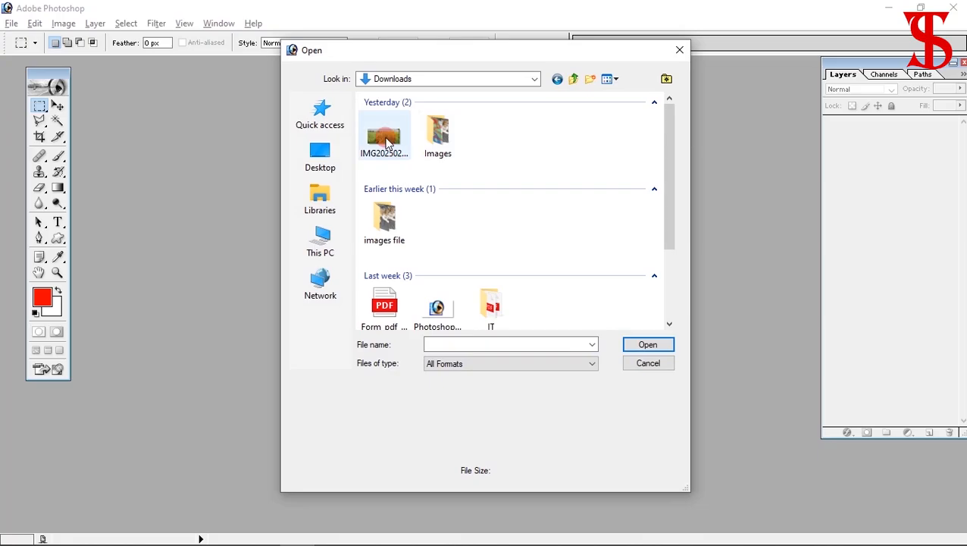
click(384, 138)
click(637, 344)
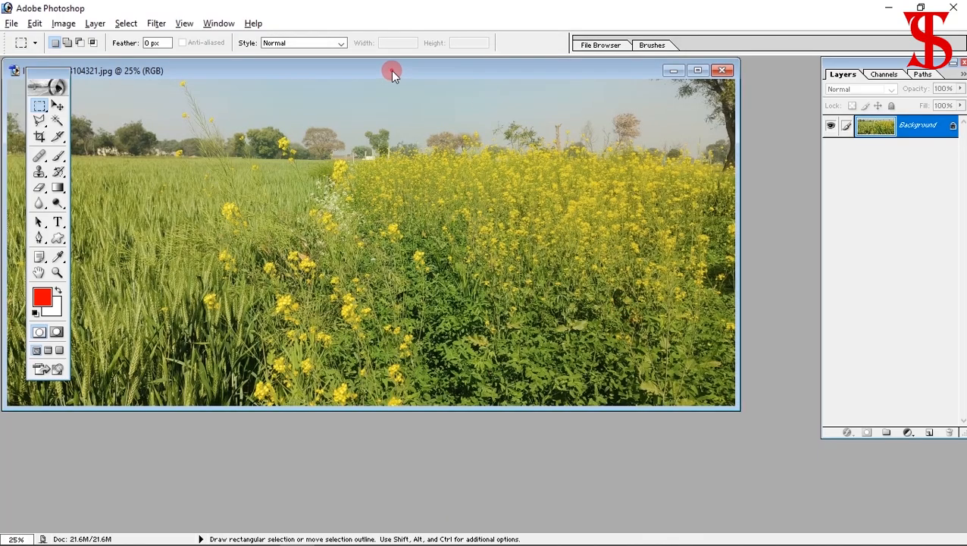
- Narrow the image window and place it in the workspace clear of the toolbox
drag(391, 70, 449, 90)
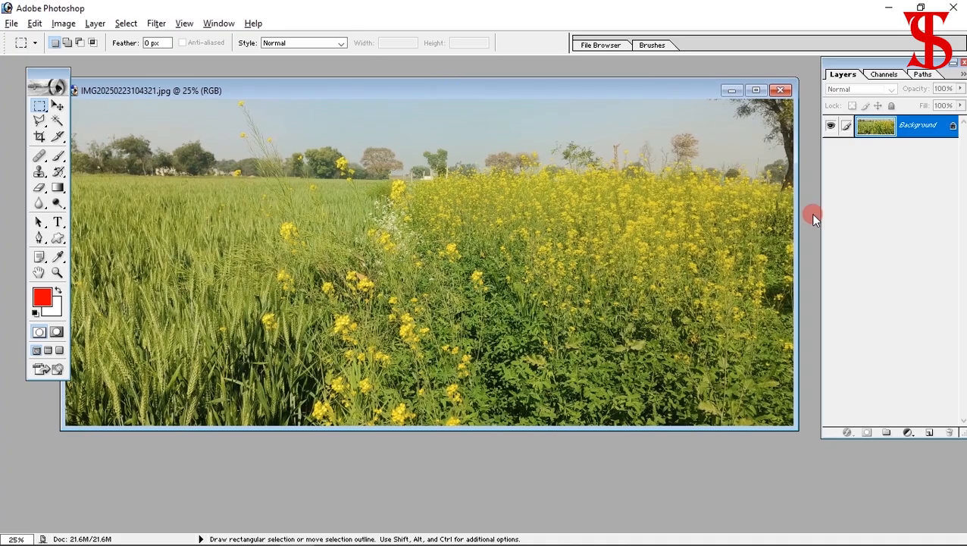
drag(791, 251, 632, 259)
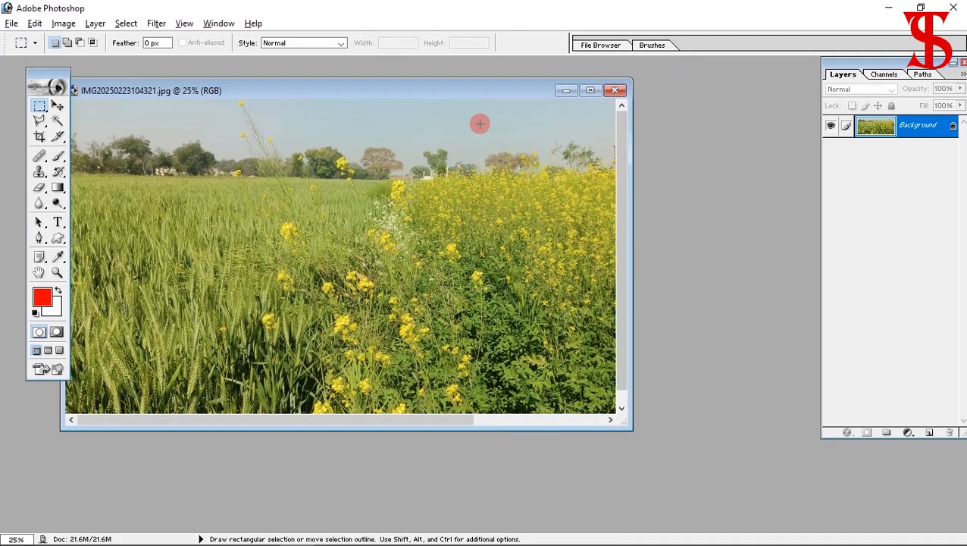
drag(443, 97, 544, 111)
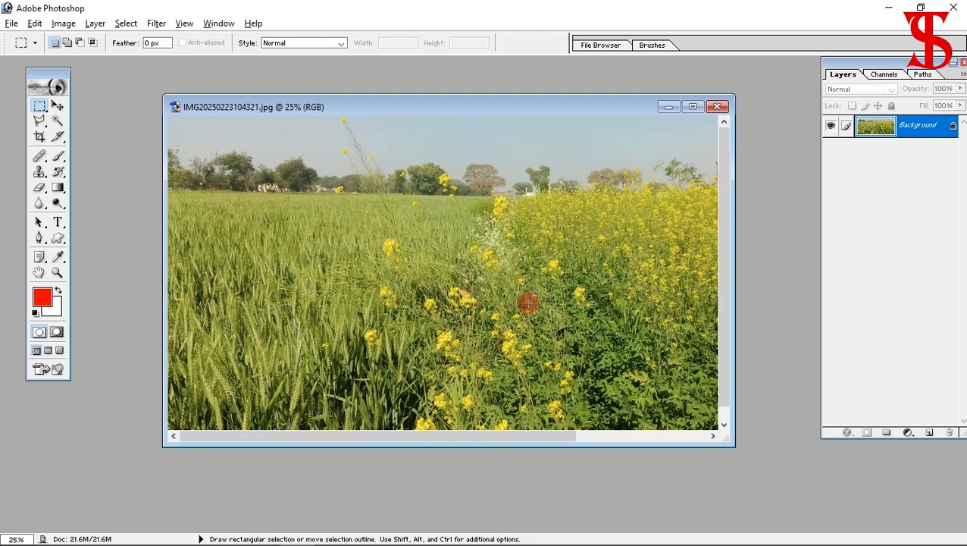
drag(448, 110, 432, 104)
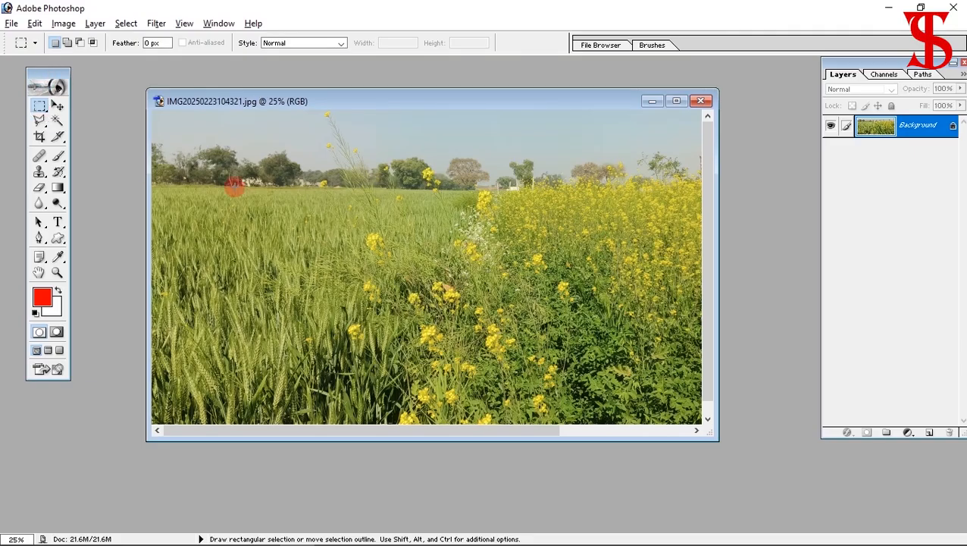
- Select a rectangular area of the green wheat field with the Rectangular Marquee tool
drag(220, 189, 395, 328)
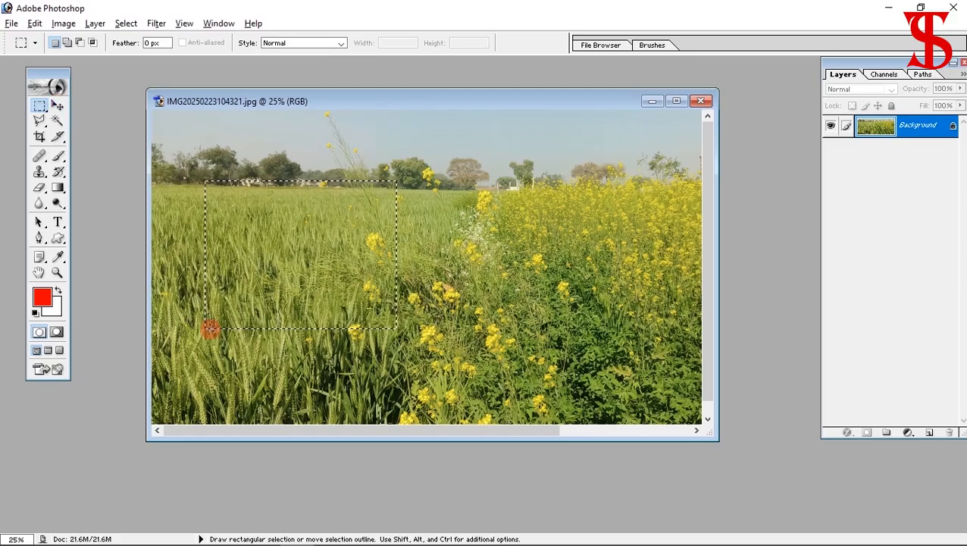
- Try moving the selected wheat area over the central trees with the Move tool, and undo the move
click(60, 109)
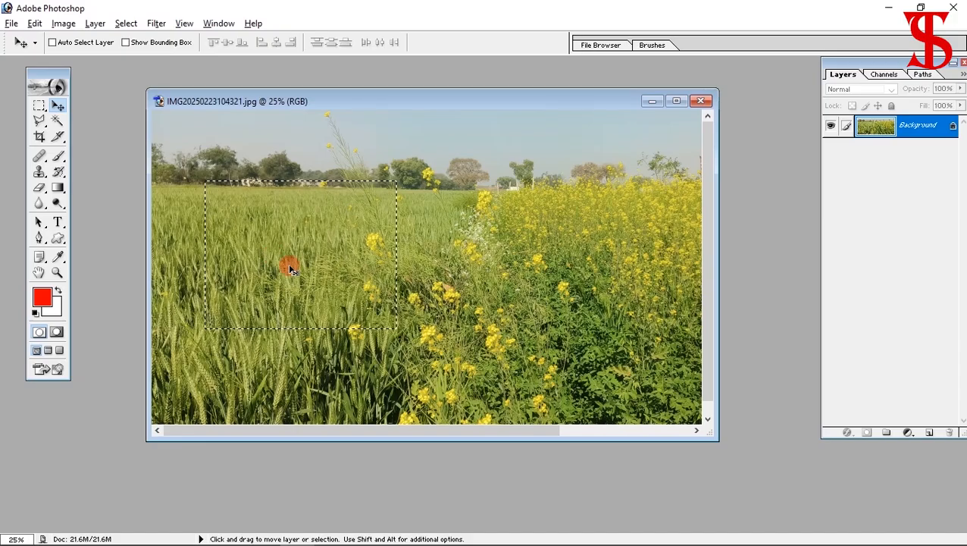
drag(290, 269, 469, 229)
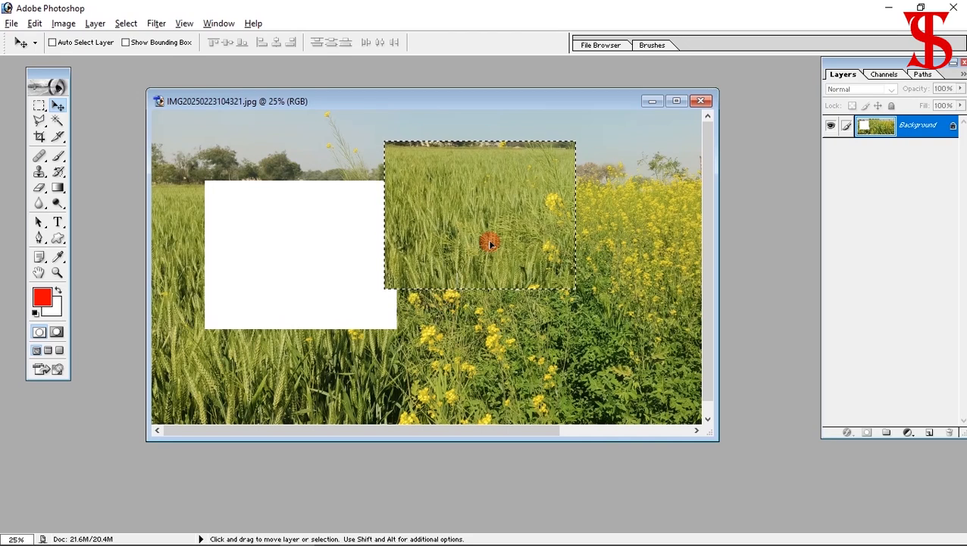
key(ctrl+z)
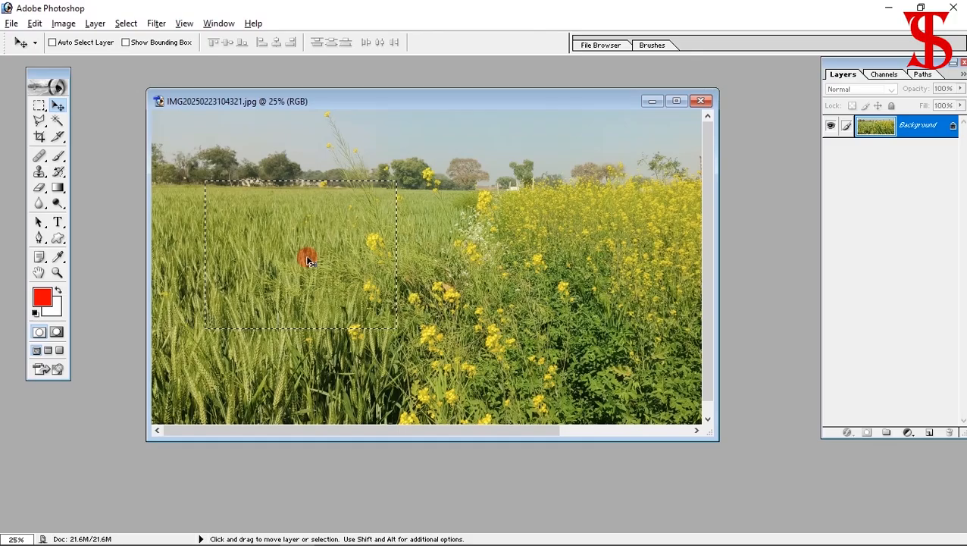
- Place a copy of the selected wheat area to its right with the Move tool, keeping the original pixels in place
key(alt)
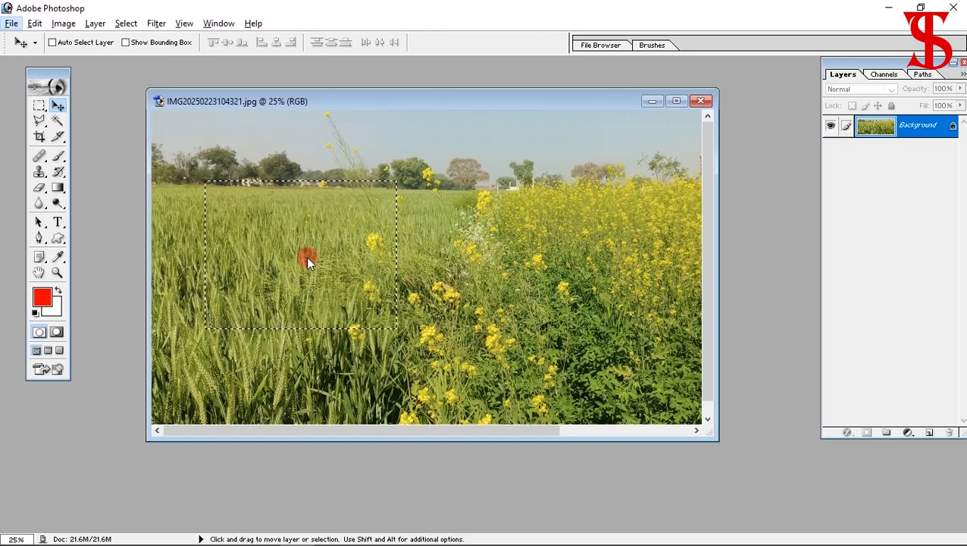
key(alt)
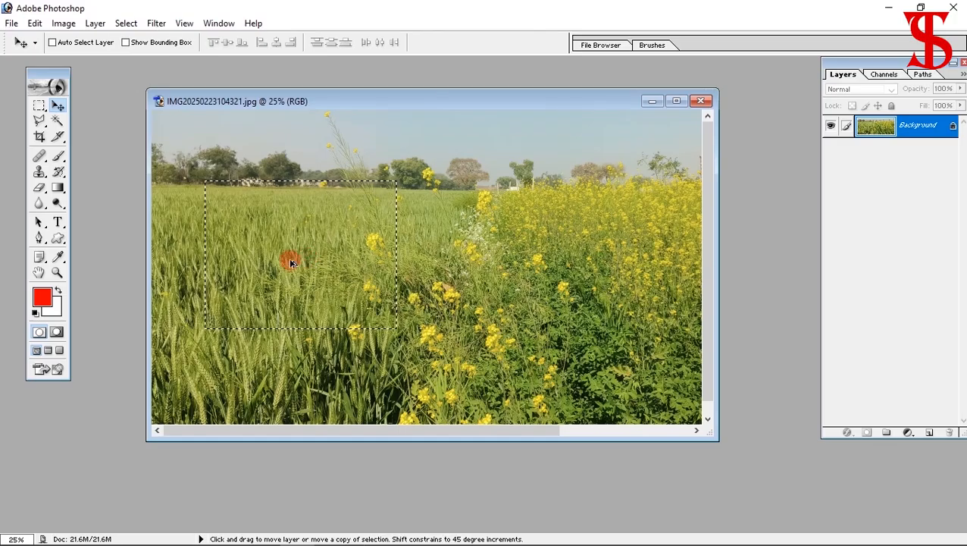
key(alt)
key(alt)
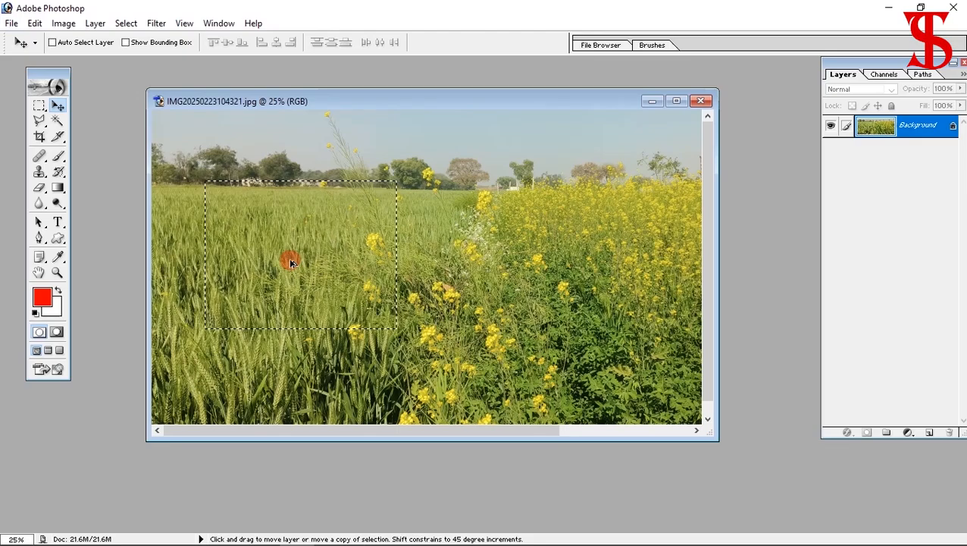
key(alt)
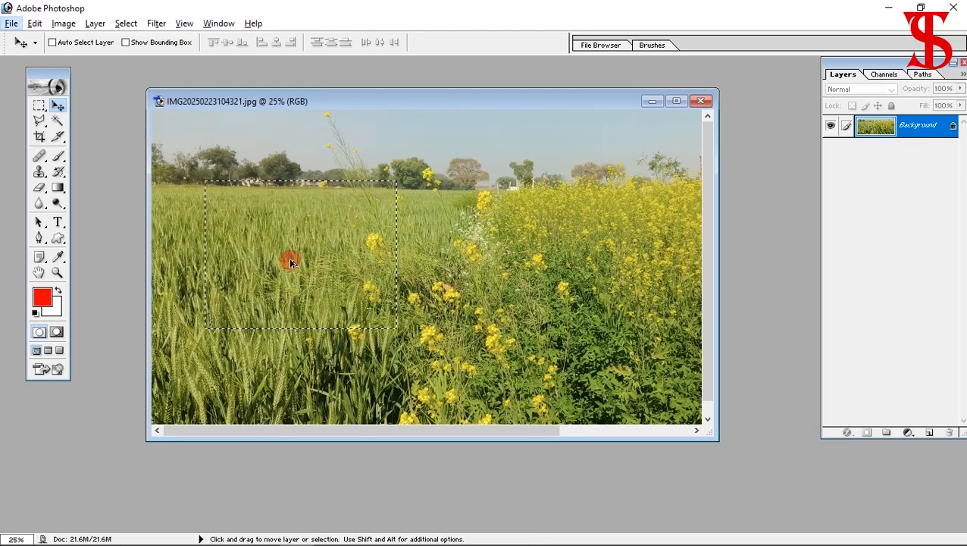
key(alt)
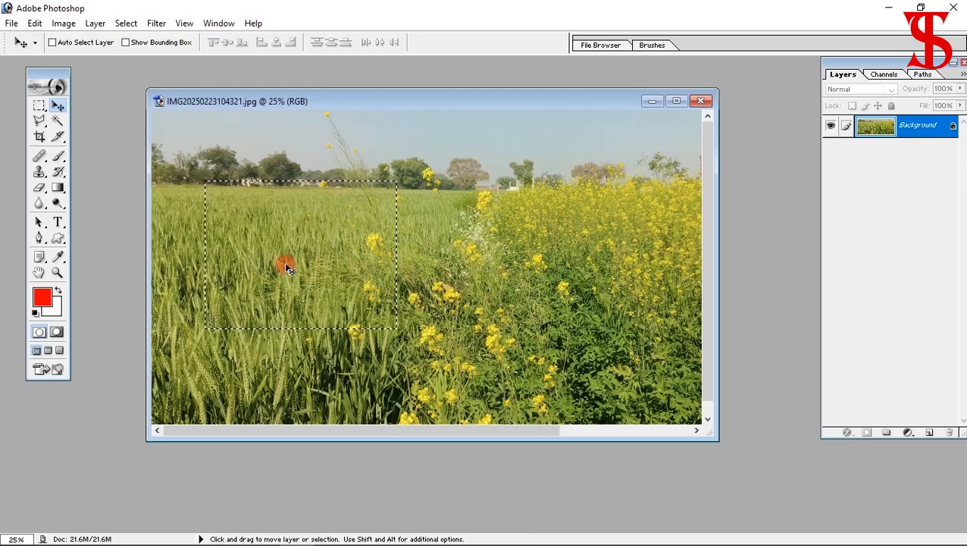
key(alt)
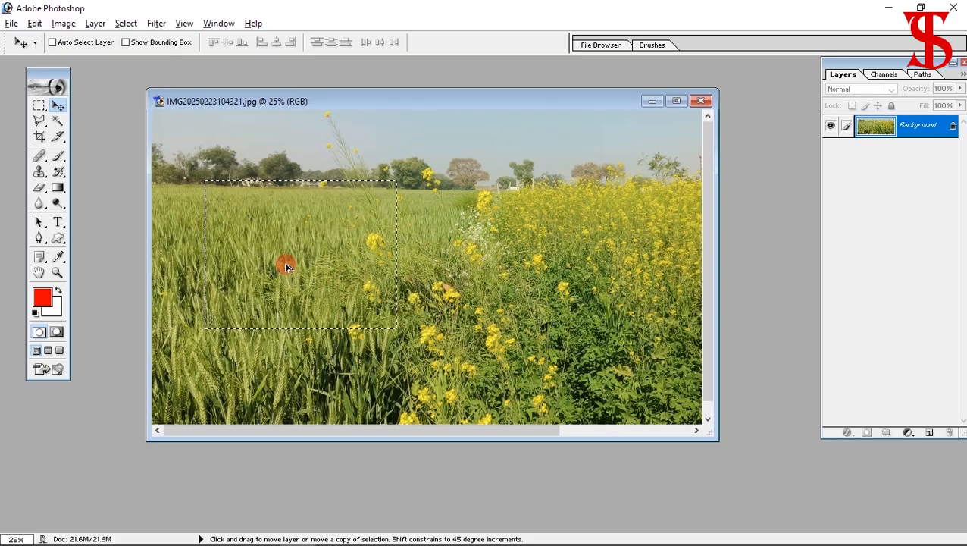
drag(287, 267, 401, 262)
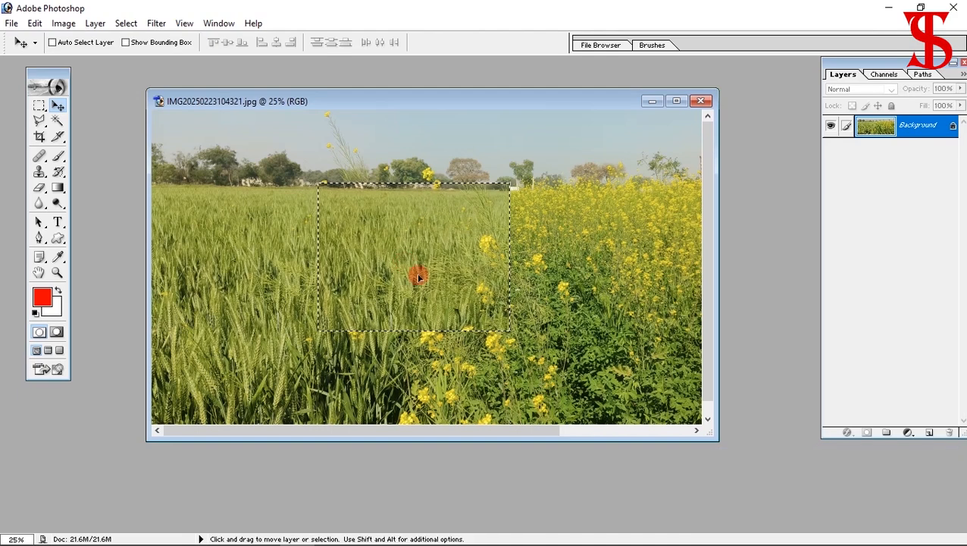
- Shift the copied wheat area slightly up and to the right, and reposition the image window
mouse_move(486, 106)
mouse_down()
mouse_move(550, 114)
mouse_move(497, 119)
mouse_up()
drag(462, 287, 443, 204)
drag(428, 112, 484, 109)
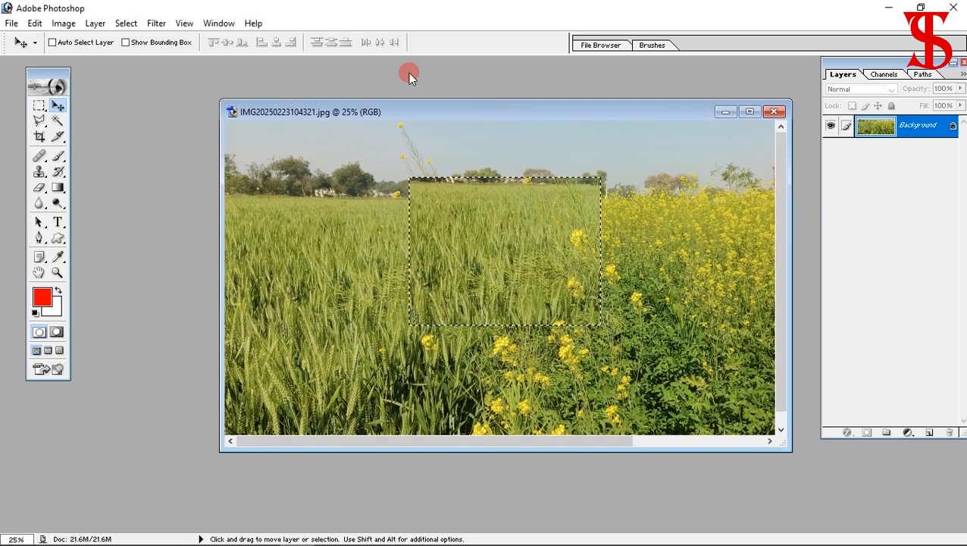
- Create a new 12 × 8 inch RGB document at 300 pixels/inch with white contents, and return to the field photo
click(13, 23)
click(30, 36)
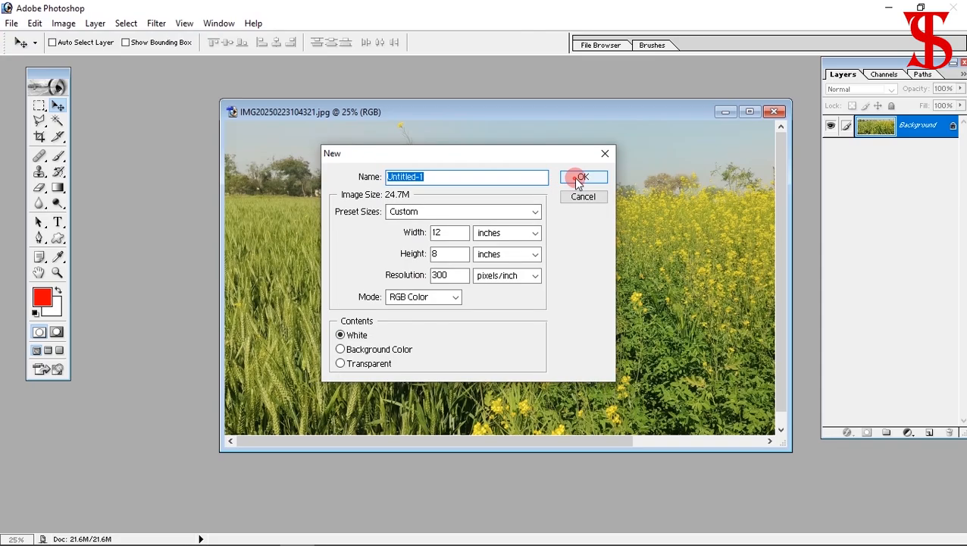
click(580, 179)
click(691, 110)
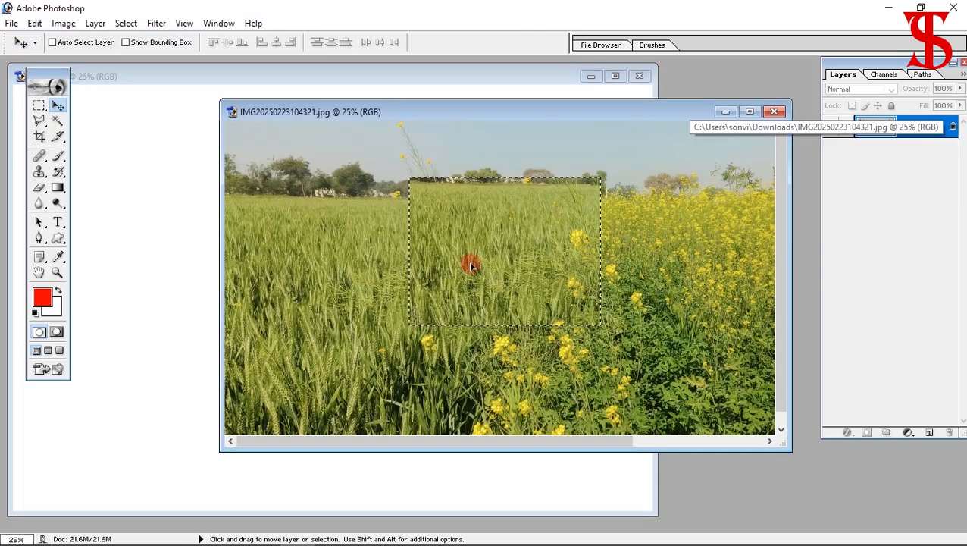
- Copy the selected wheat area into the new blank document with the Move tool, reposition it there, and return to the field photo
drag(499, 273, 119, 256)
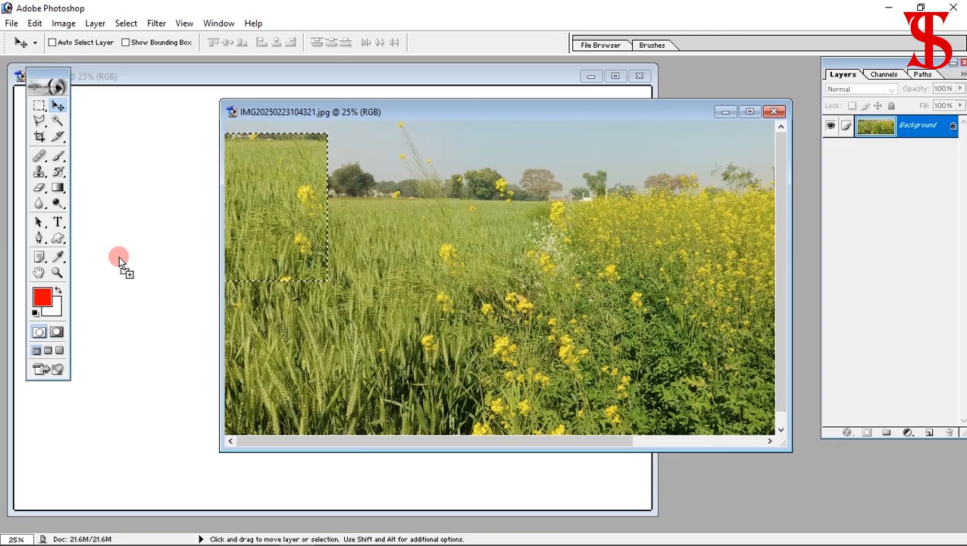
drag(119, 256, 119, 256)
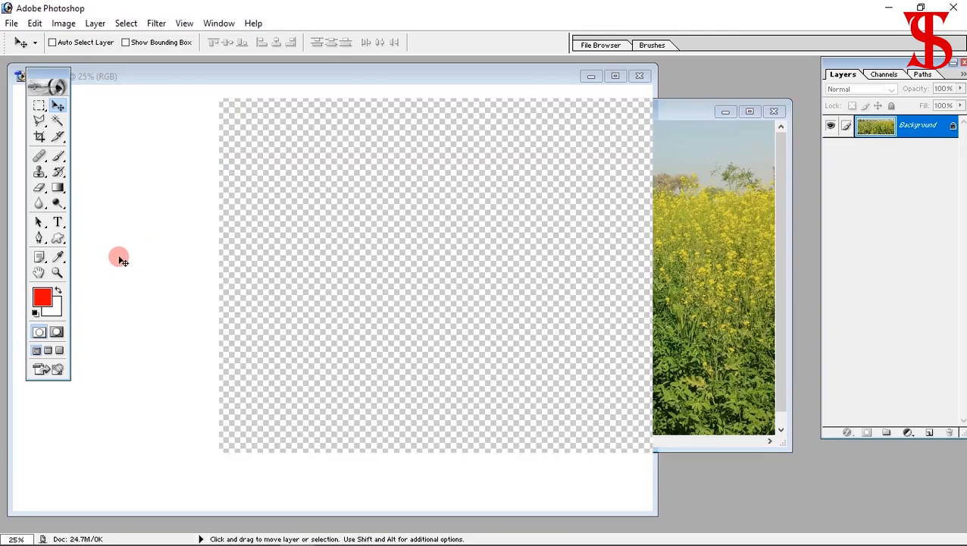
drag(201, 243, 367, 220)
click(691, 115)
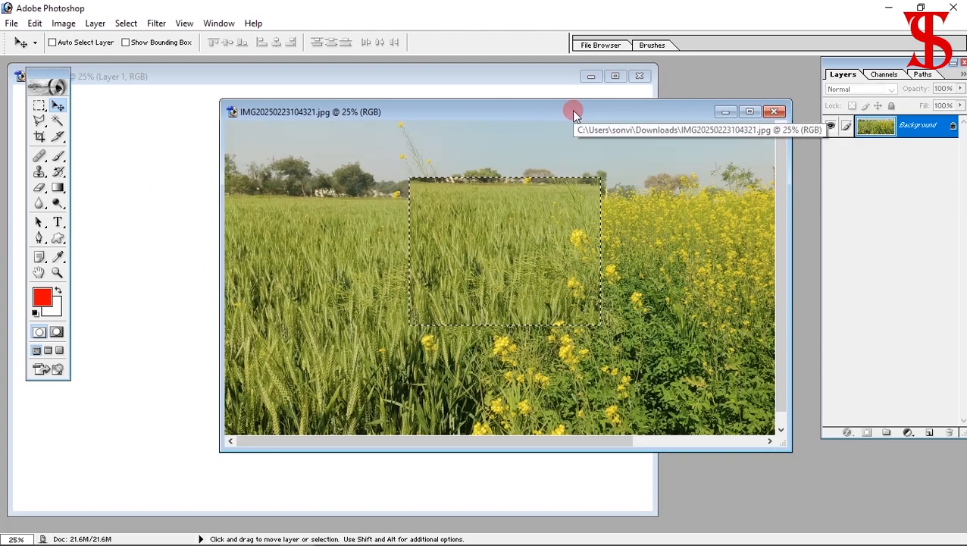
- Step back through the field photo's history until the copied area and the selection are removed
key(alt)
key(ctrl+alt)
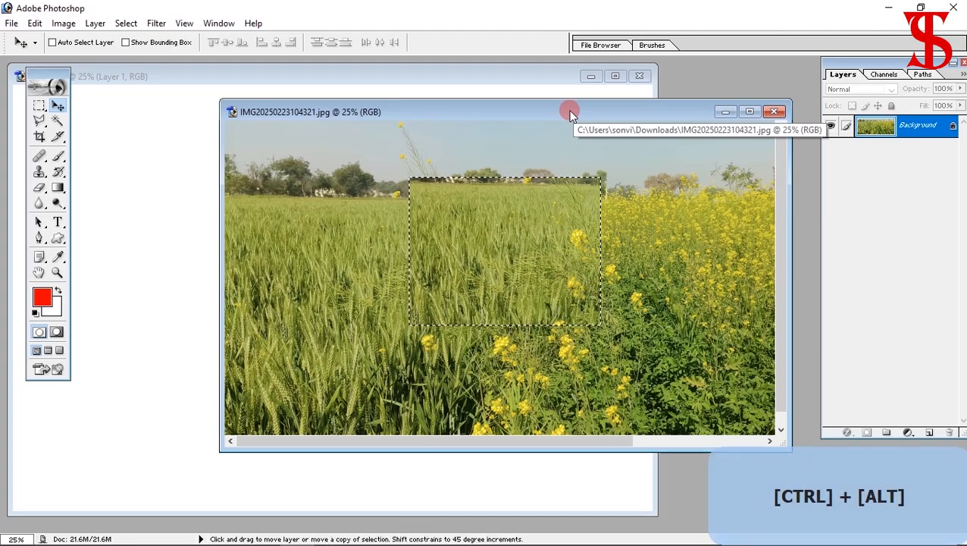
key(ctrl+alt+z)
key(ctrl+alt+z)
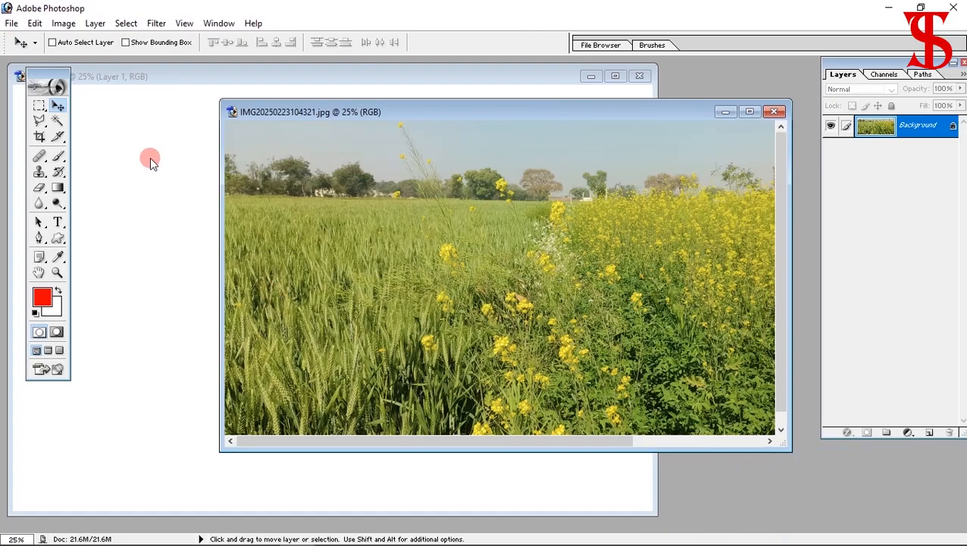
click(126, 23)
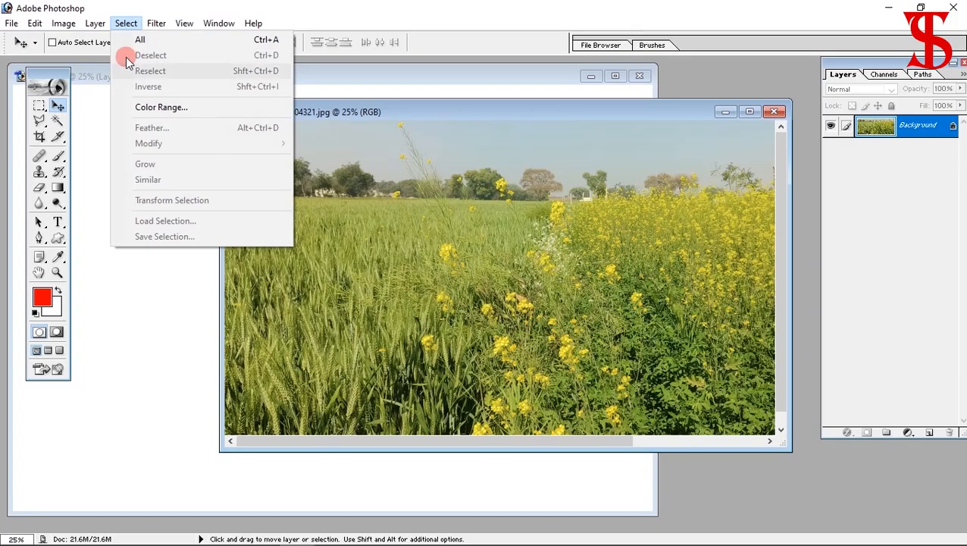
mouse_move(40, 23)
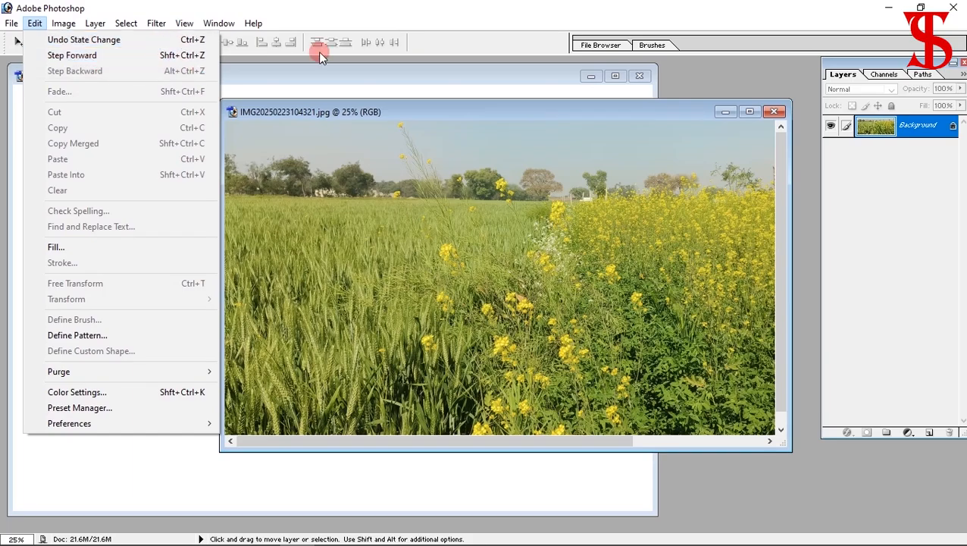
click(388, 111)
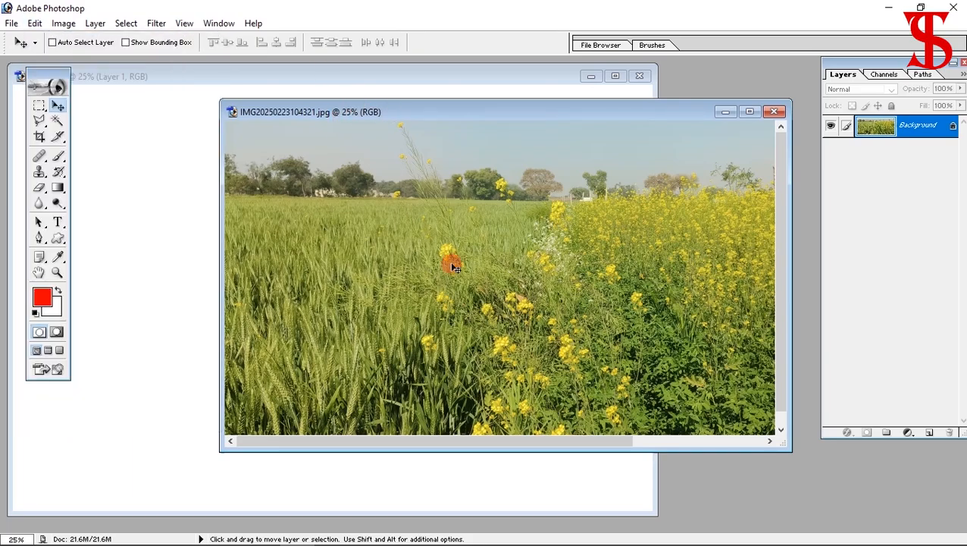
key(ctrl+alt+z)
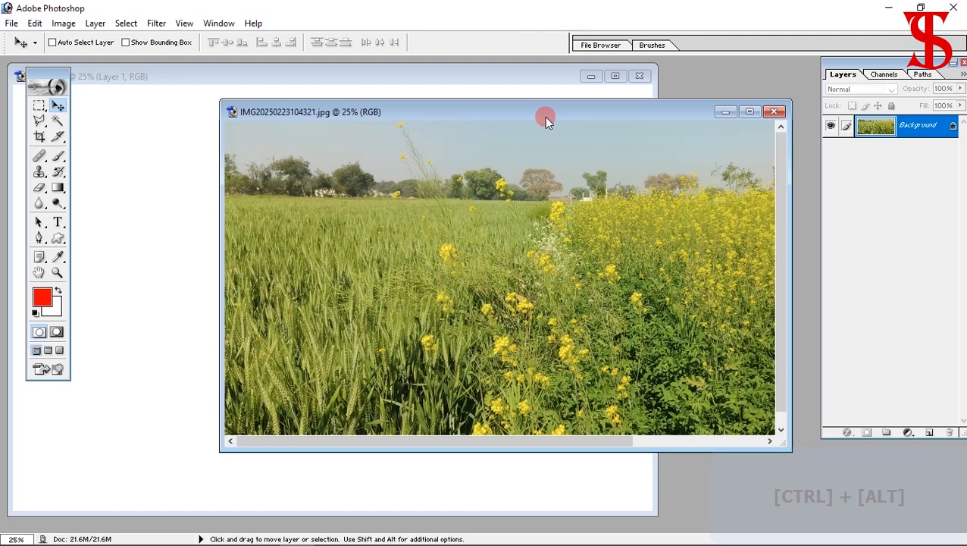
- Draw a large rectangular selection from the tree line into the lower field, shifting the marquee's position while drawing it
drag(546, 117, 463, 96)
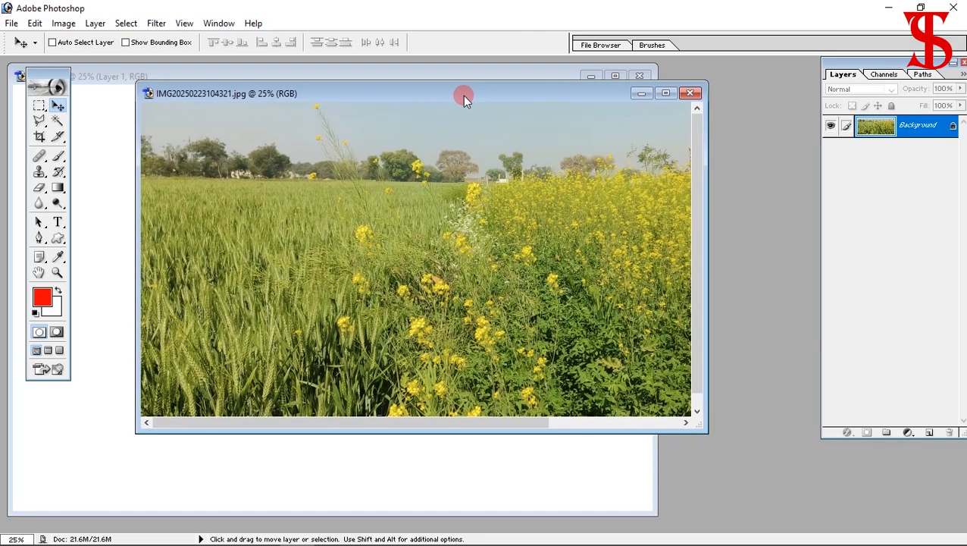
click(43, 111)
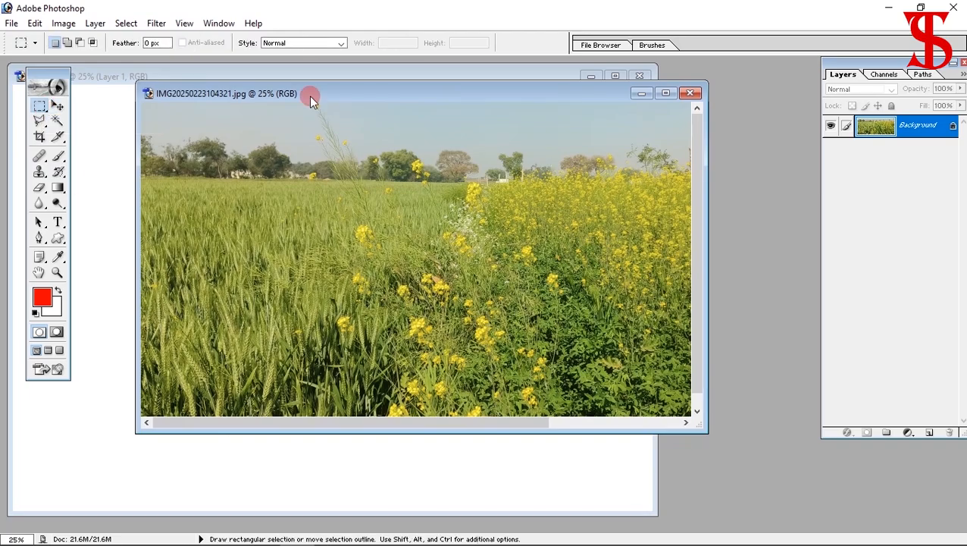
drag(309, 96, 365, 134)
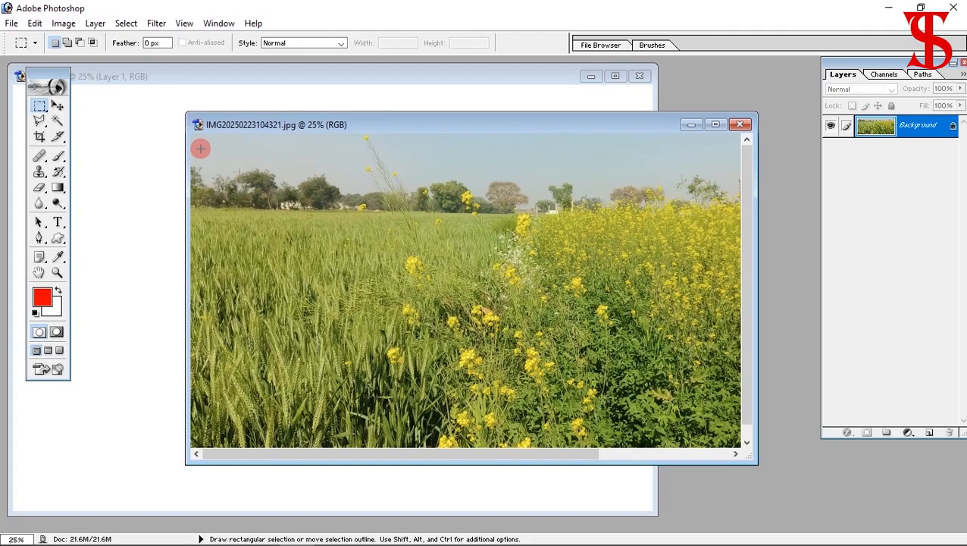
drag(242, 160, 429, 326)
drag(442, 325, 422, 315)
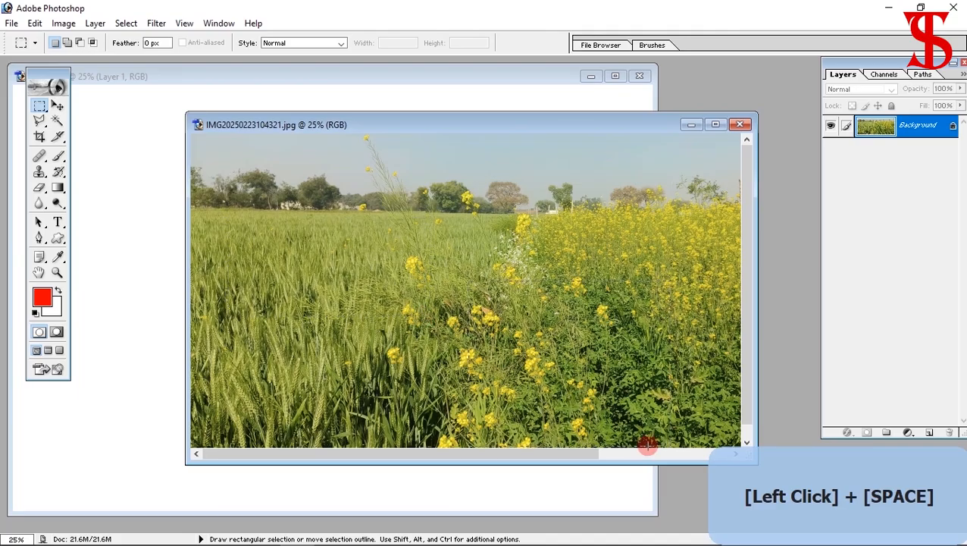
drag(398, 353, 405, 174)
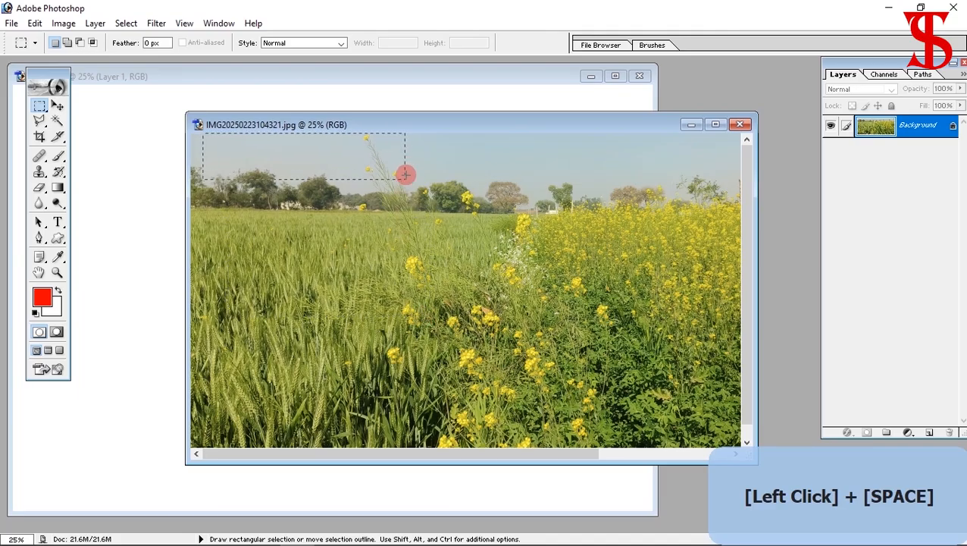
drag(552, 154, 611, 397)
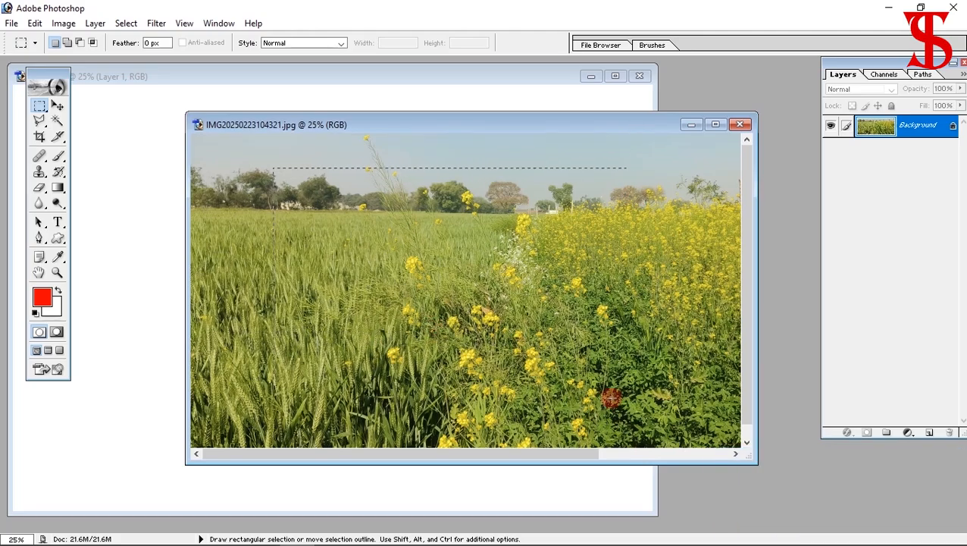
drag(439, 358, 567, 337)
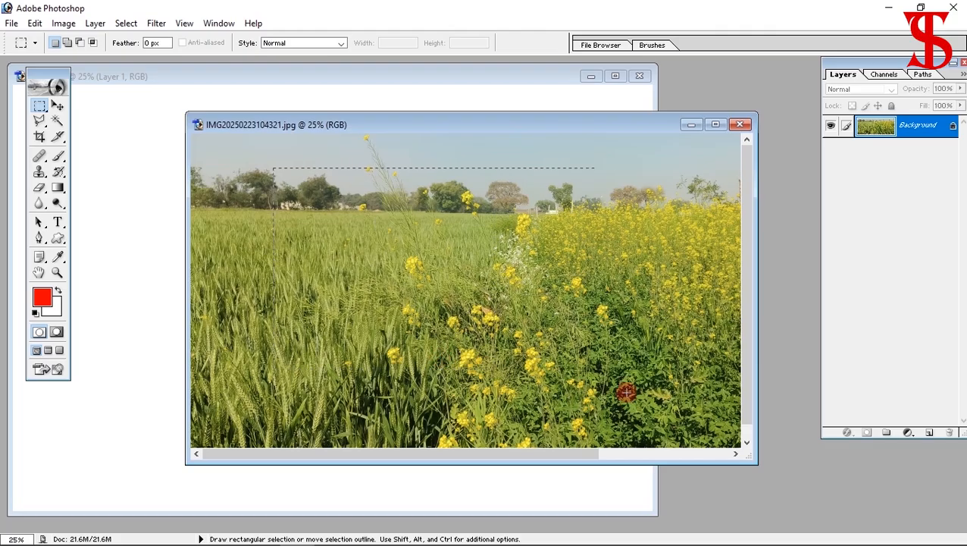
drag(631, 410, 632, 411)
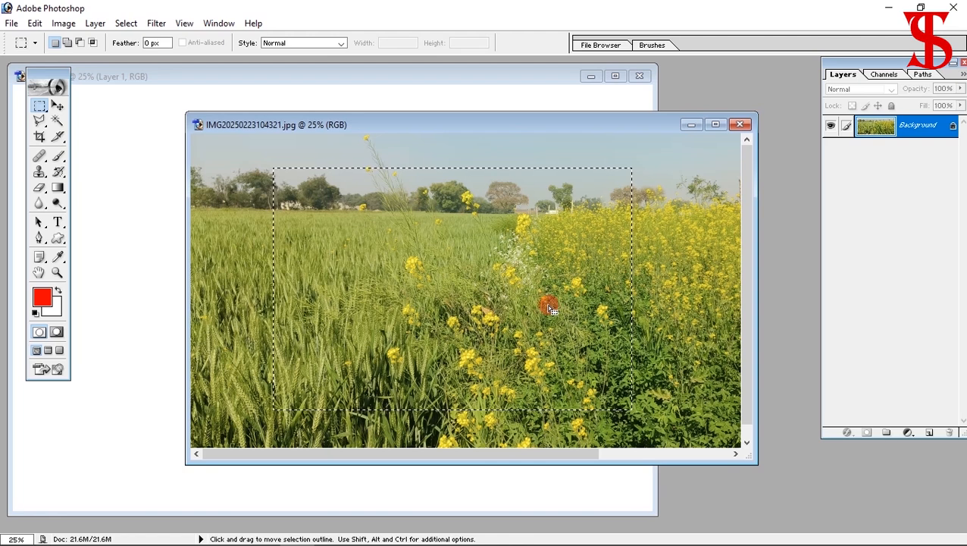
- Select a wide elliptical area across the trees, wheat and yellow flowers with the Elliptical Marquee tool
click(40, 107)
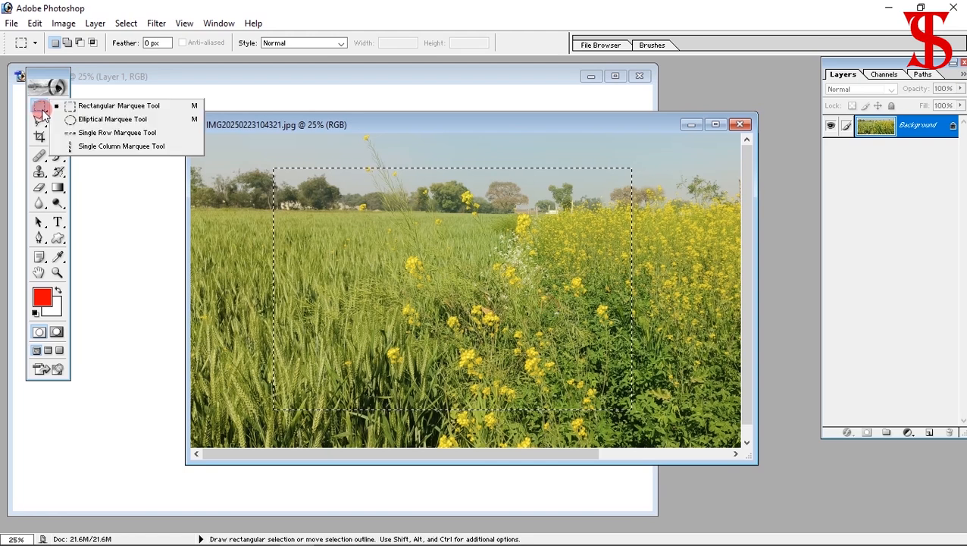
drag(42, 113, 108, 129)
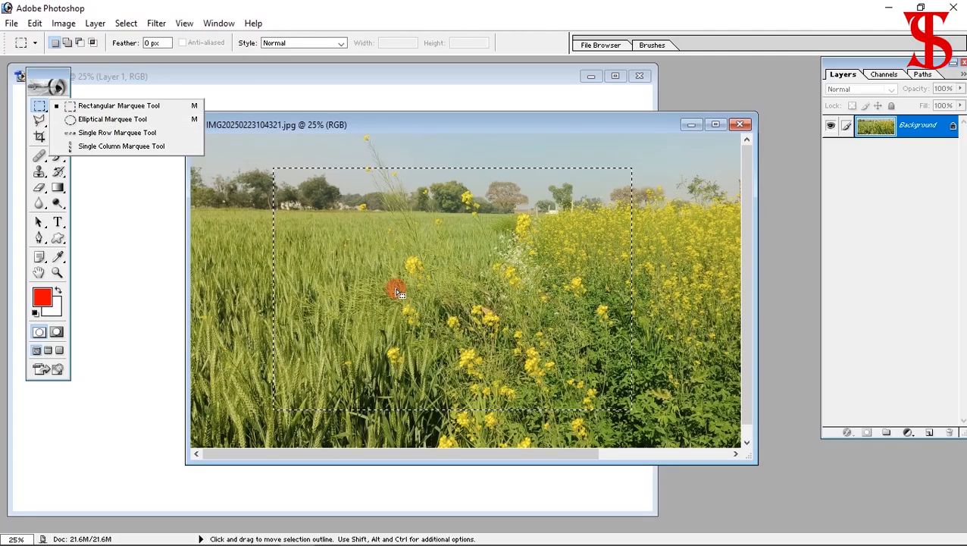
click(89, 121)
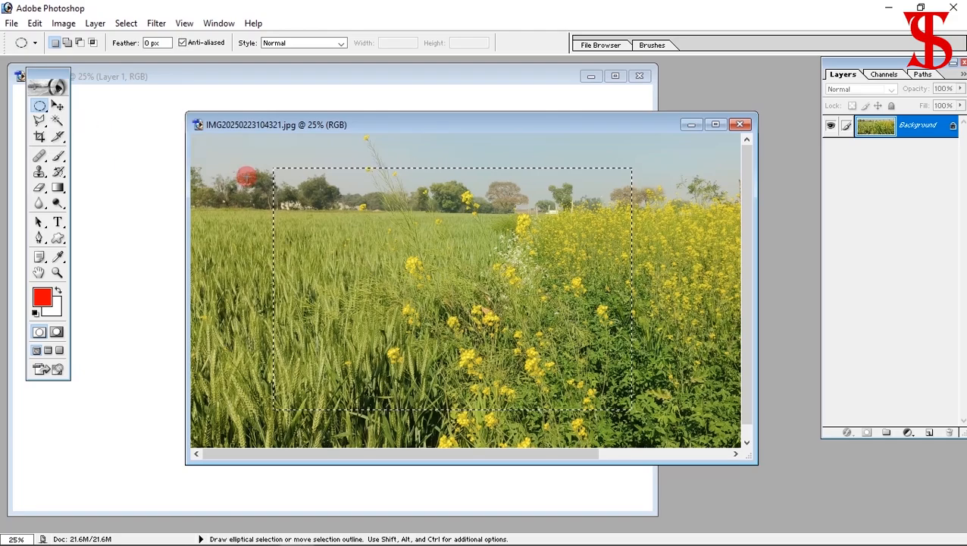
drag(229, 151, 284, 186)
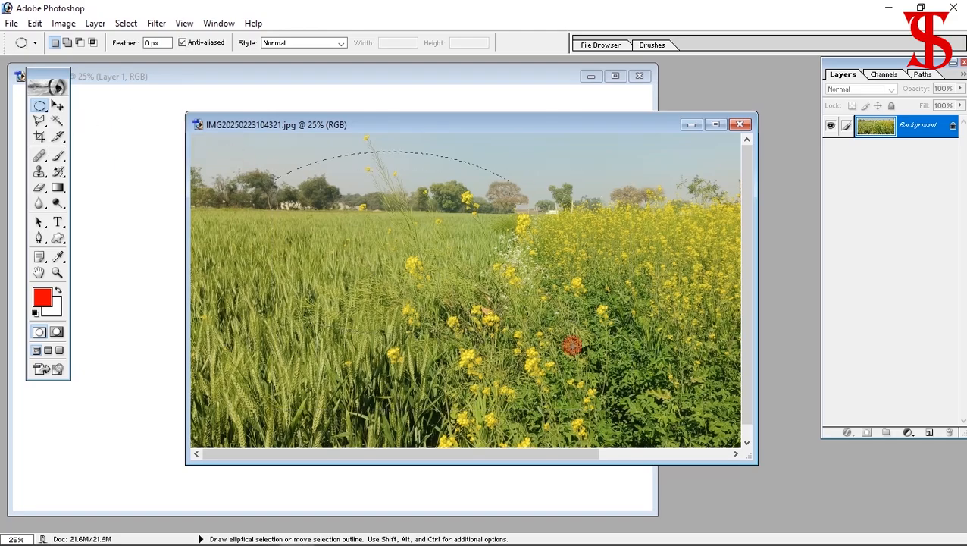
drag(620, 361, 621, 361)
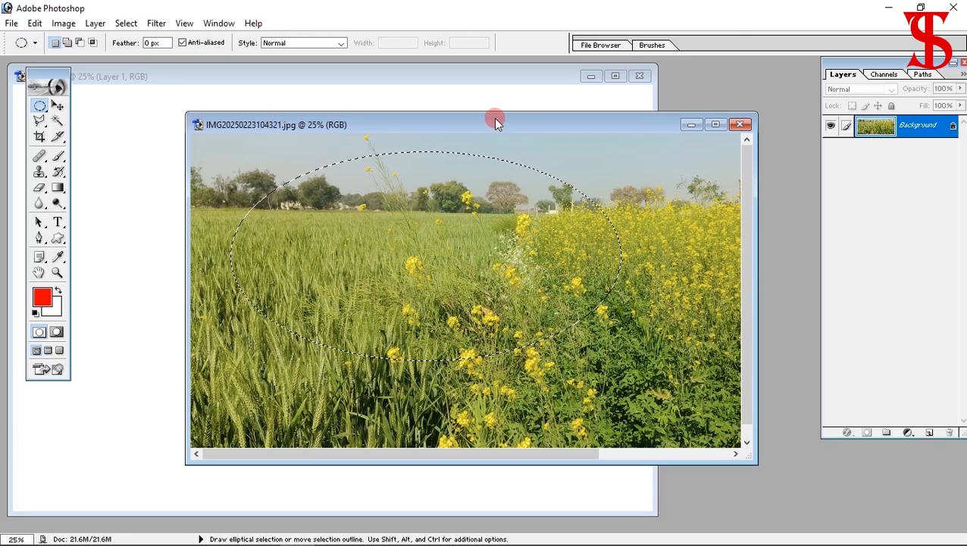
mouse_move(503, 125)
mouse_down()
mouse_move(462, 104)
mouse_move(496, 124)
mouse_up()
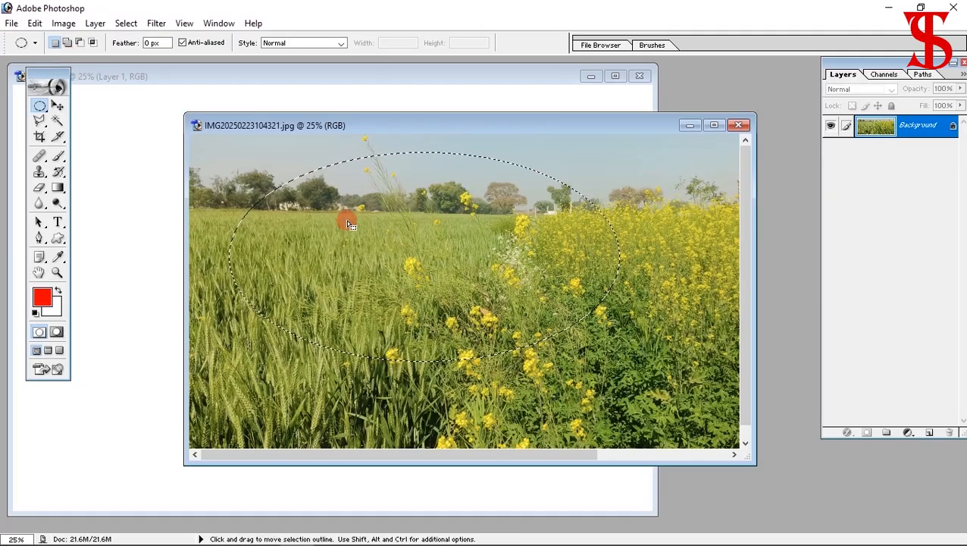
- Fill the elliptical selection with the foreground color in Normal mode at 100% opacity, and undo the fill
click(36, 23)
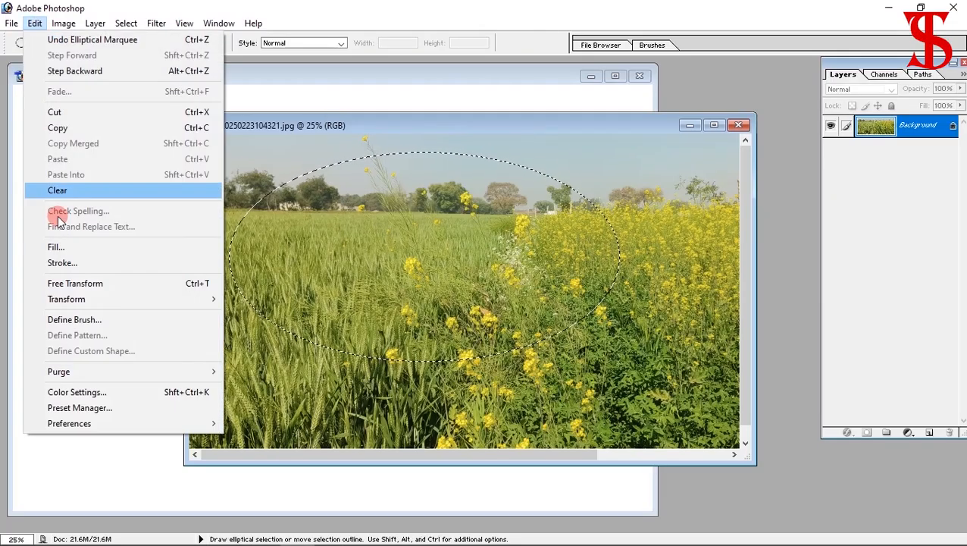
click(59, 248)
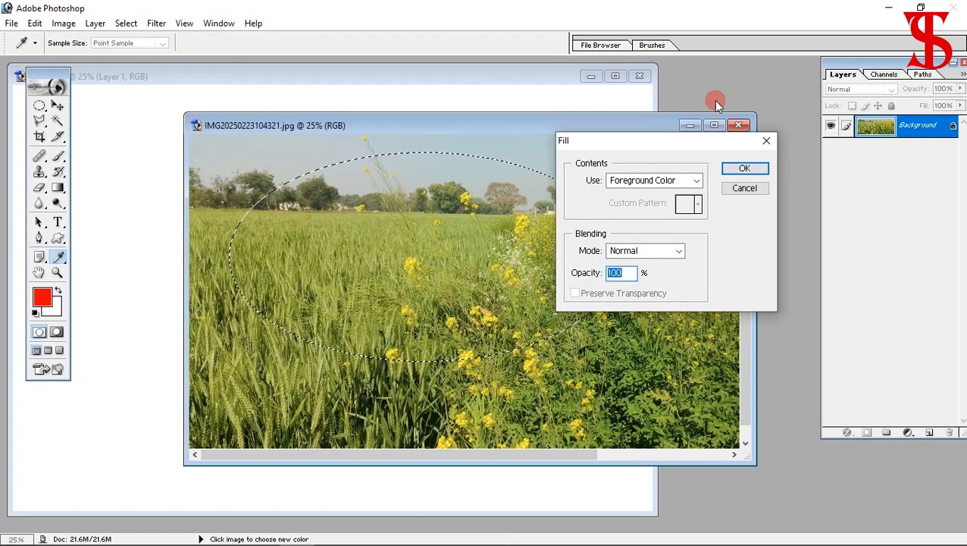
drag(686, 141, 765, 144)
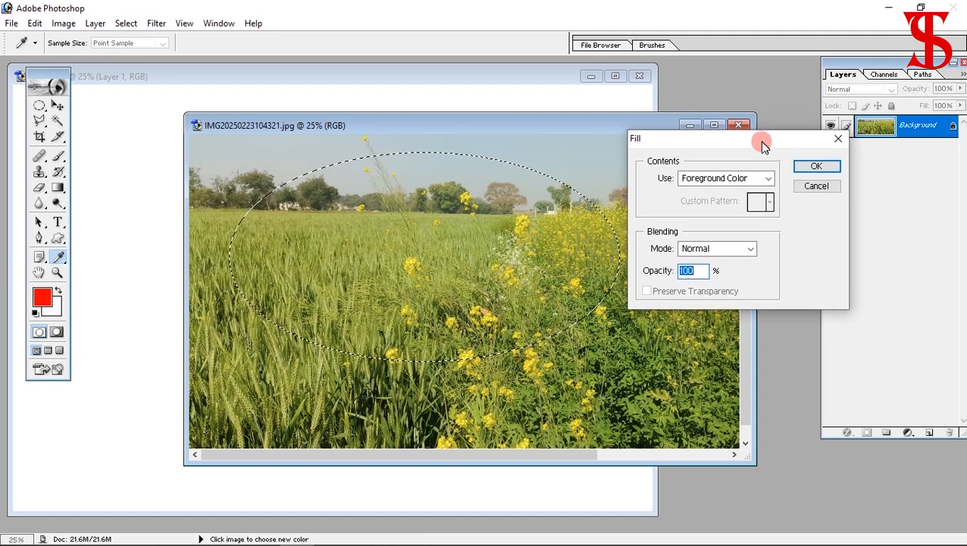
click(727, 181)
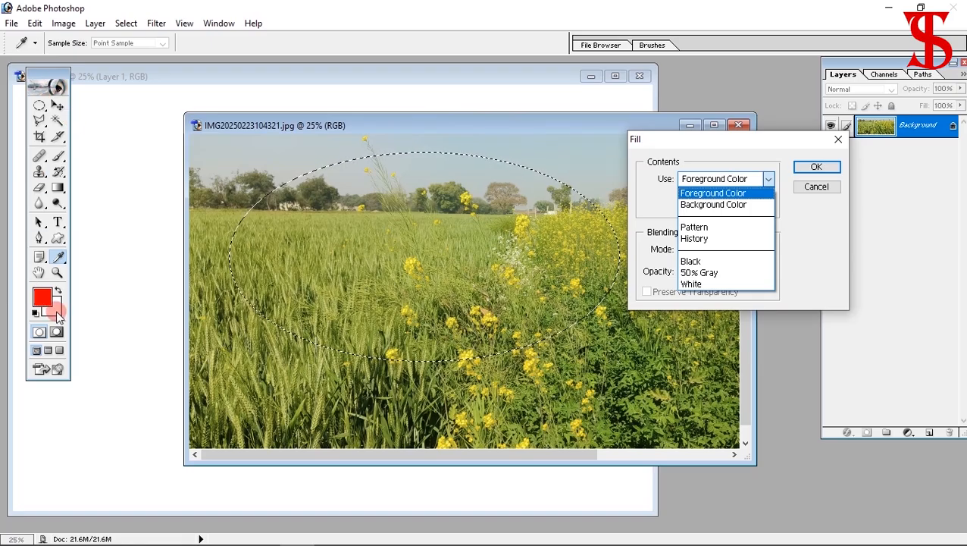
click(714, 196)
click(816, 166)
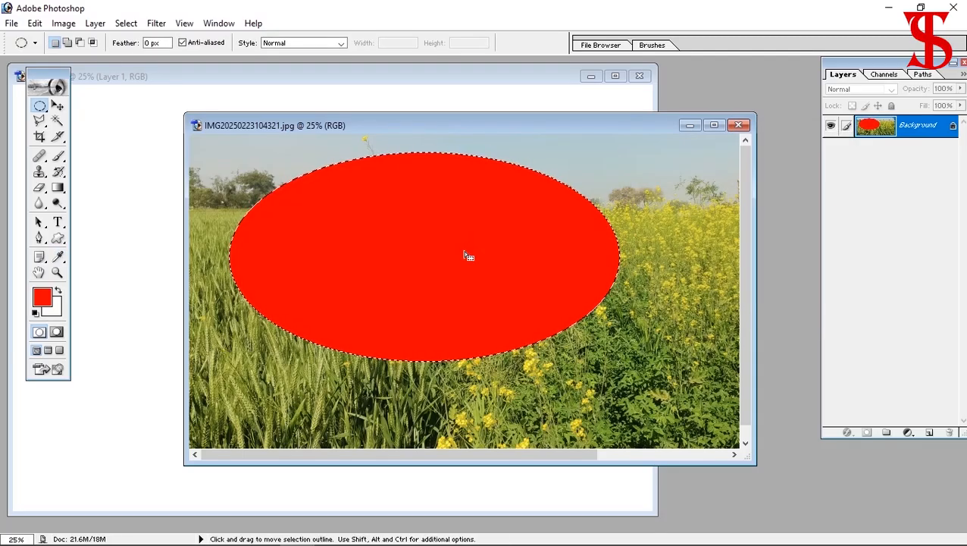
key(ctrl+z)
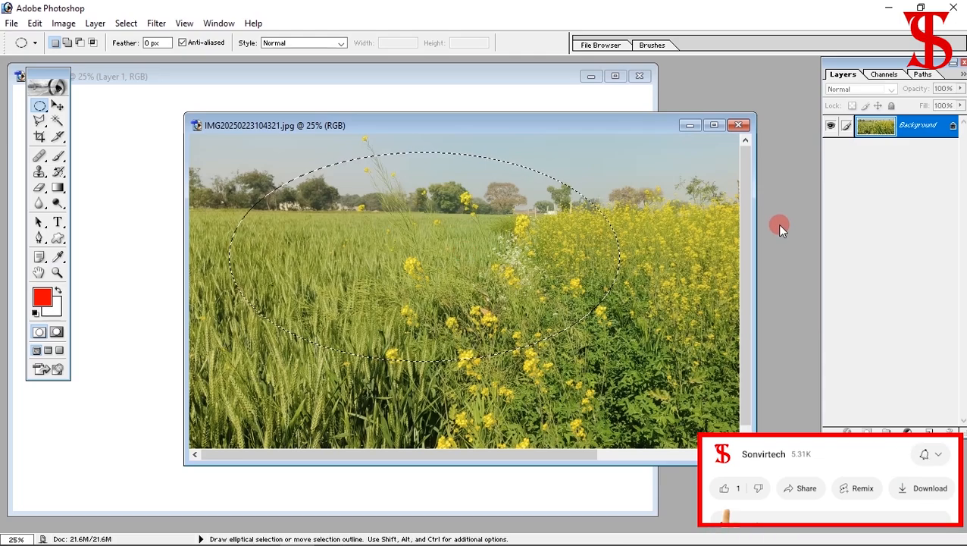
- Clear the elliptical selection, fill it with the red foreground color, and step back through both changes
key(Delete)
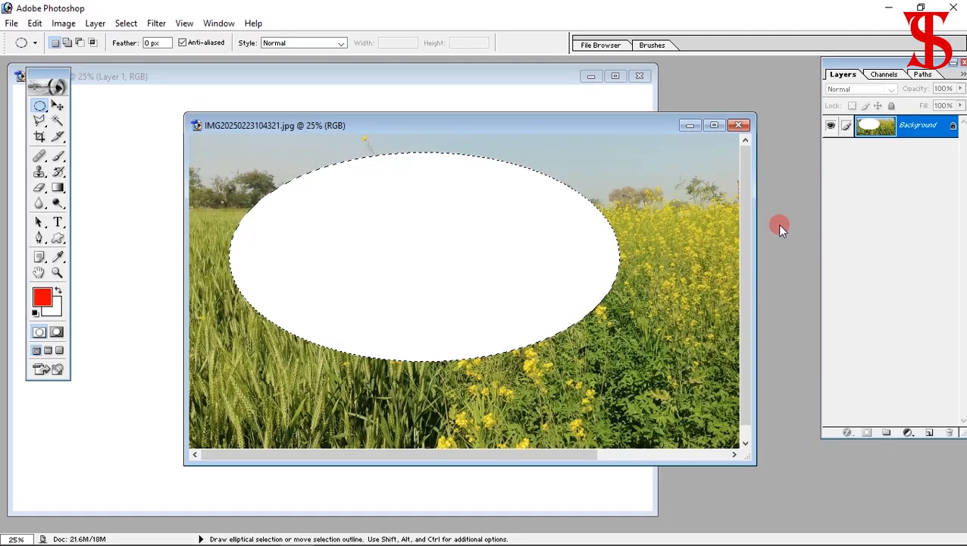
key(alt+BackSpace)
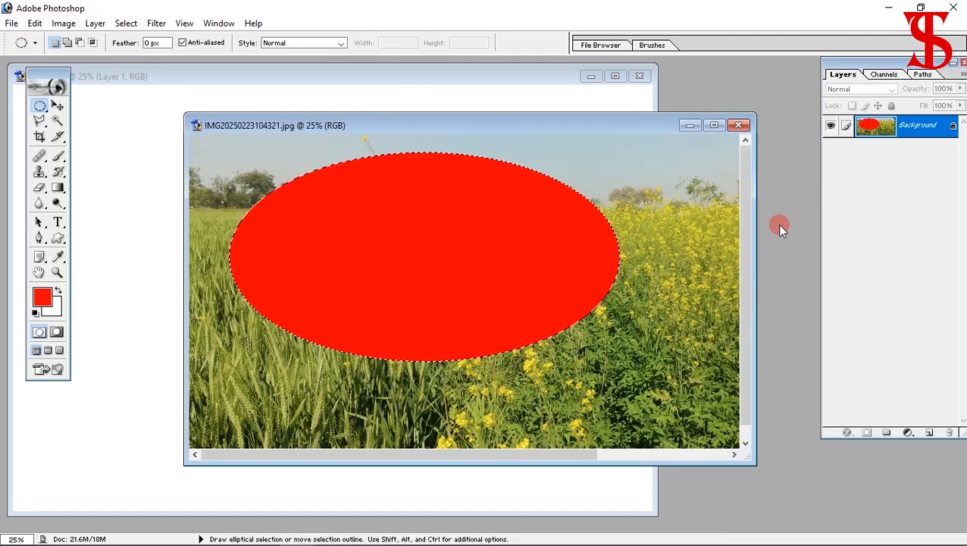
key(ctrl+alt)
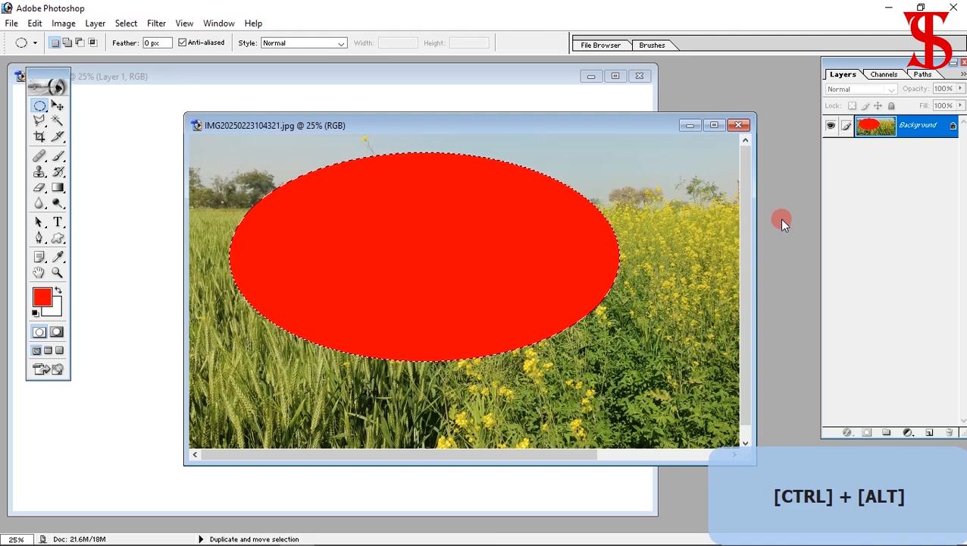
key(ctrl+alt+z)
key(ctrl+alt+z)
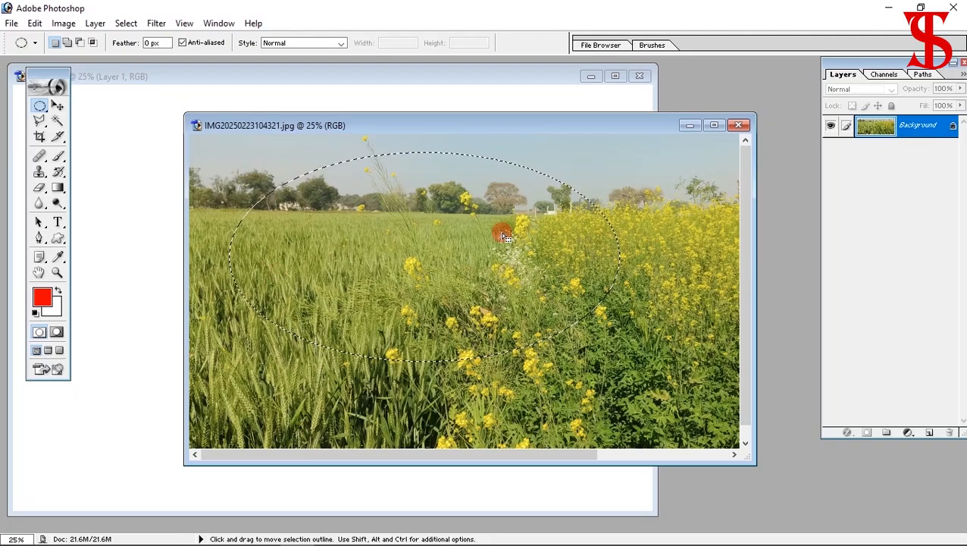
- Deselect the elliptical area, check the Deselect command's shortcut, and reposition the photo window slightly
key(ctrl+d)
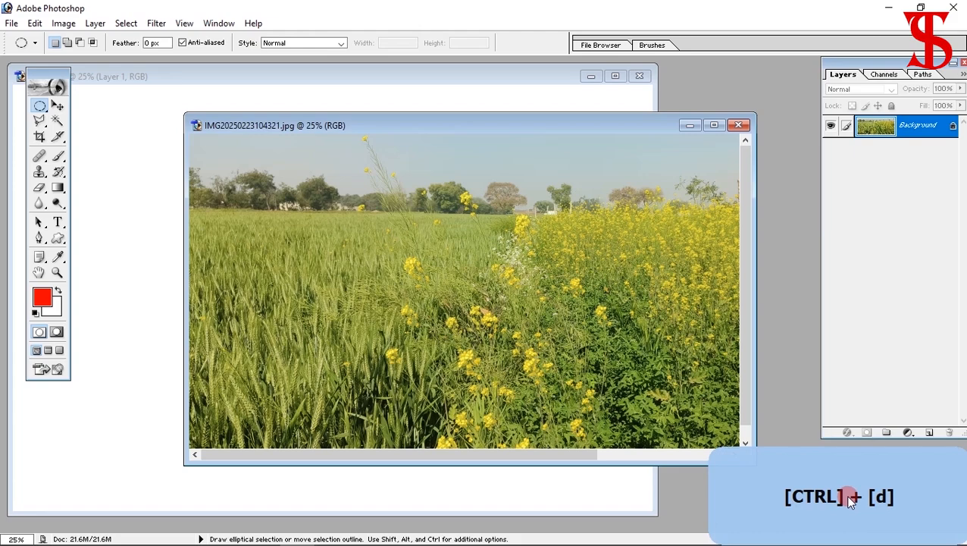
click(128, 24)
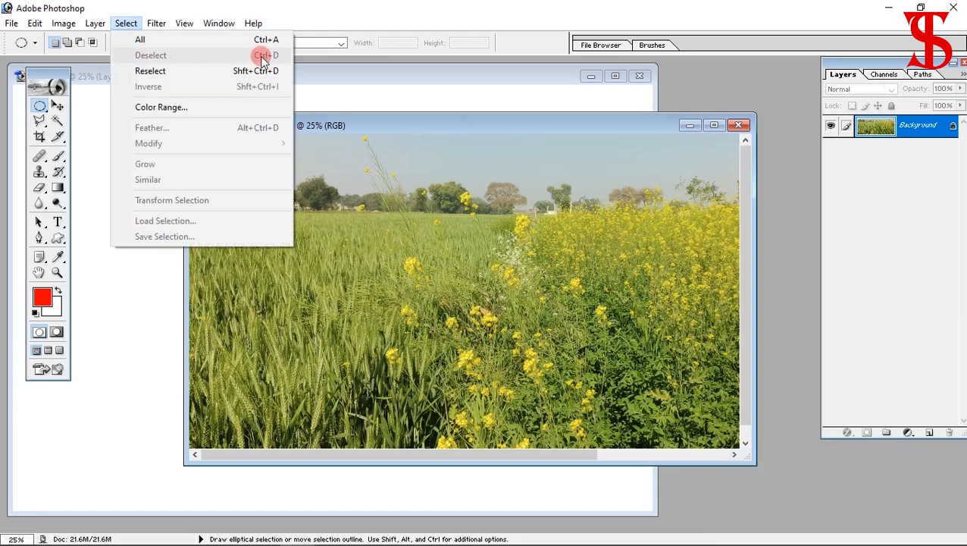
click(529, 127)
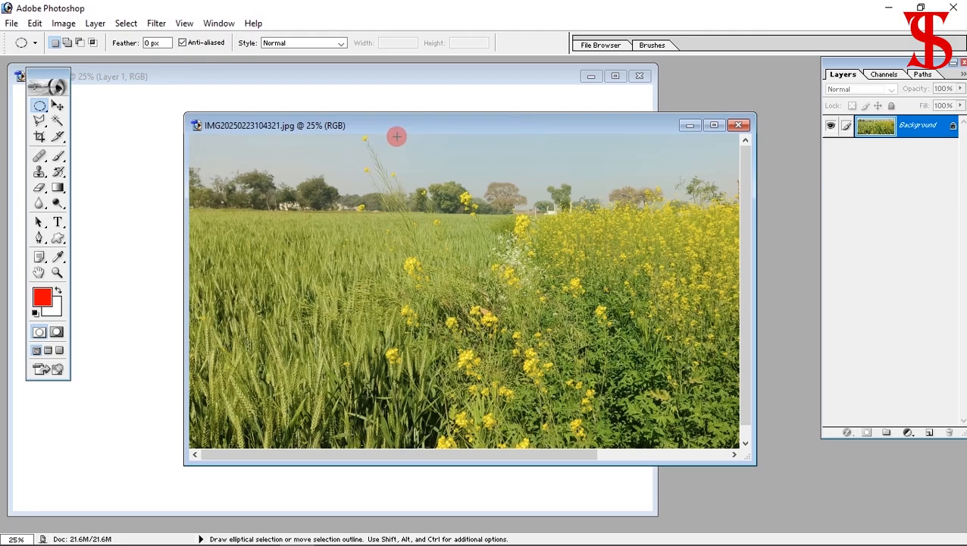
drag(404, 124, 382, 124)
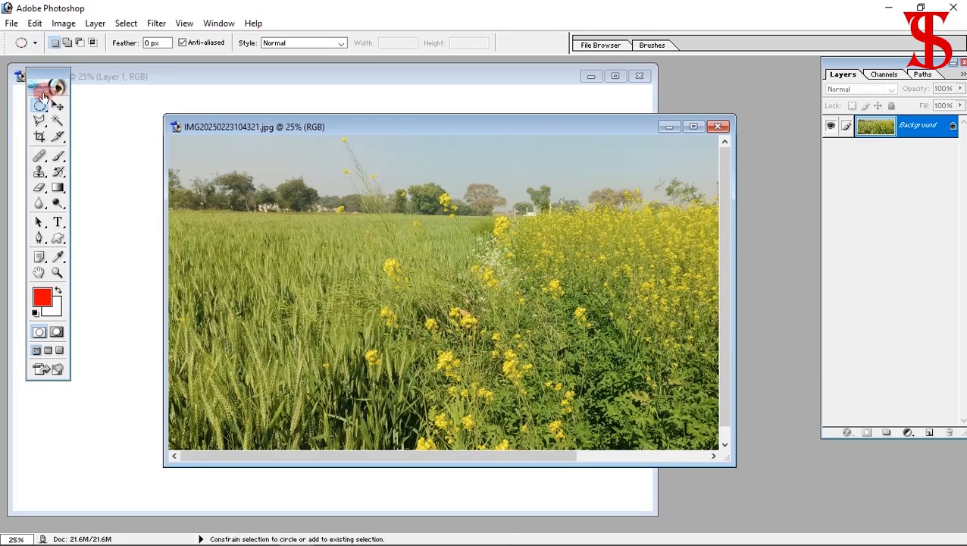
- Draw several successive rectangular marquees across the field photo in New selection mode, each replacing the previous one
key(shift+m)
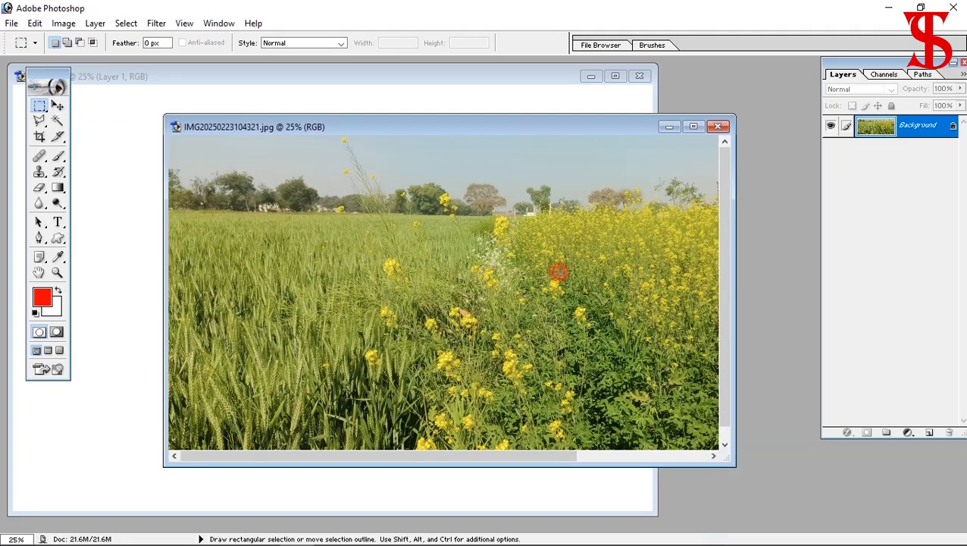
click(55, 44)
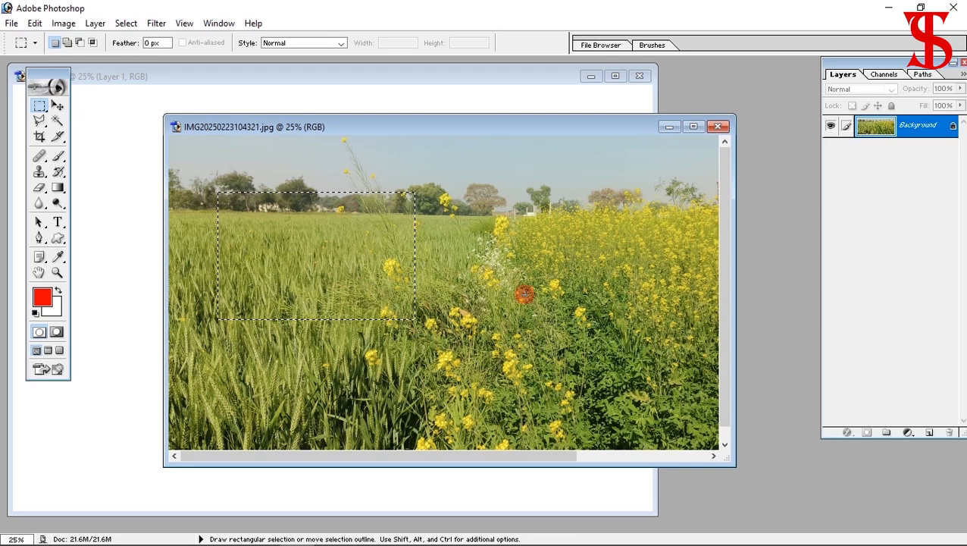
click(473, 212)
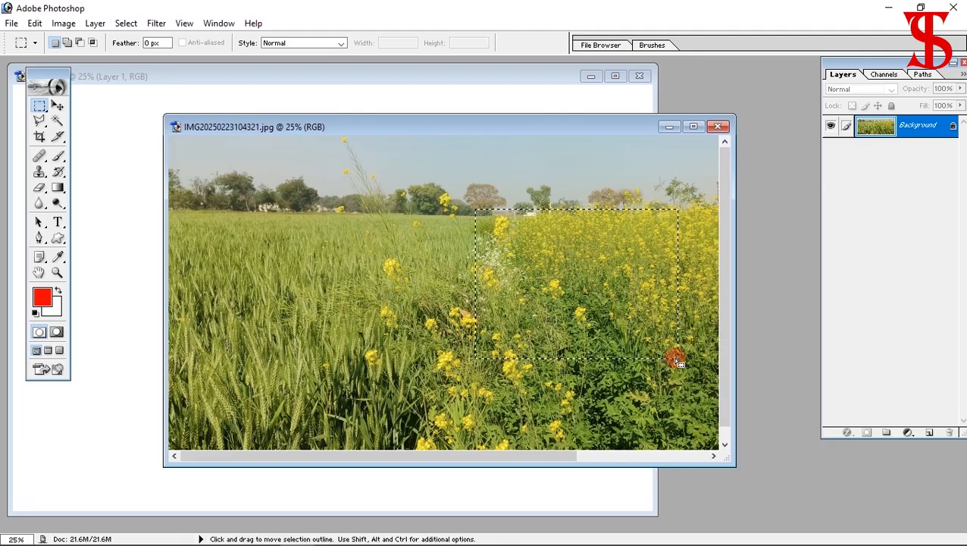
drag(248, 150, 409, 200)
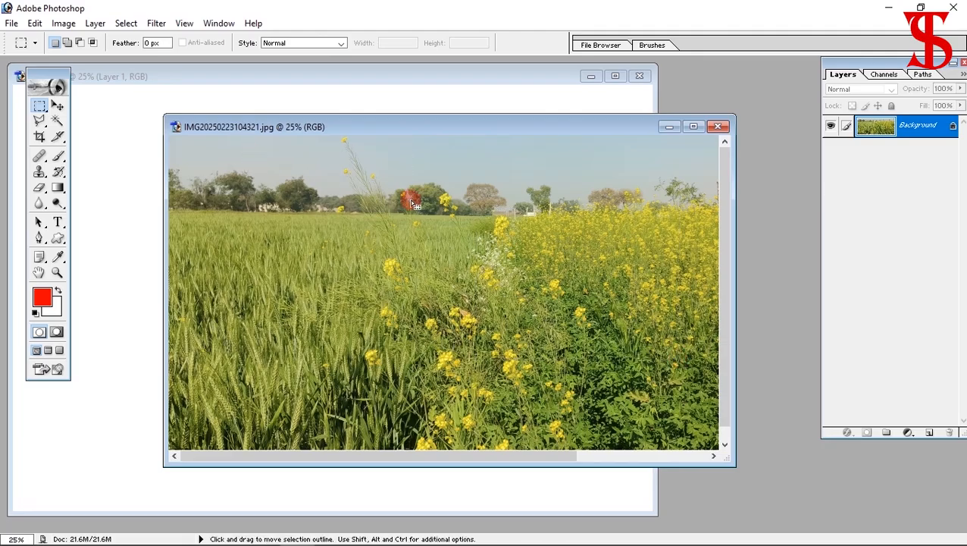
click(315, 303)
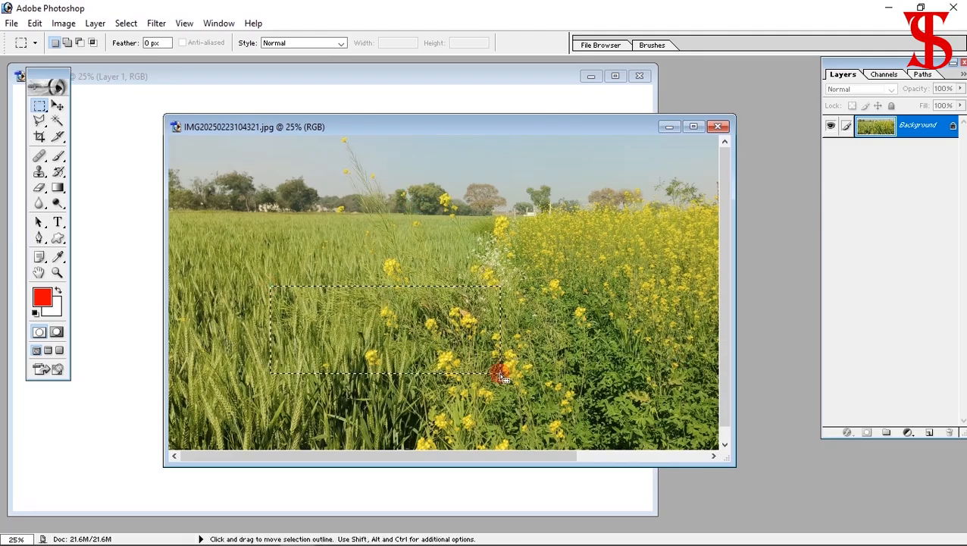
drag(227, 189, 429, 310)
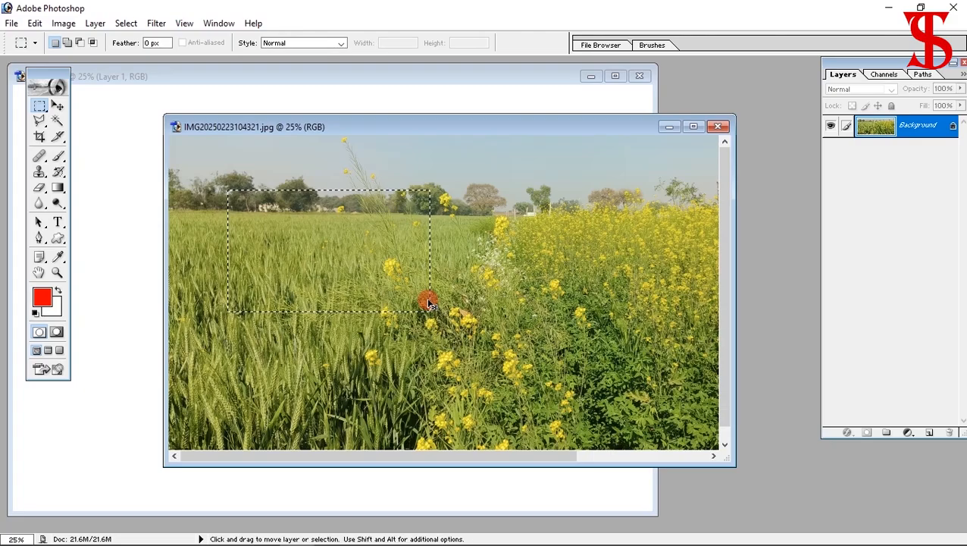
- Select a wide rectangle across the lower field, and add an overlapping ellipse above it with the Elliptical Marquee in Add to selection mode
key(ctrl+d)
drag(256, 312, 593, 418)
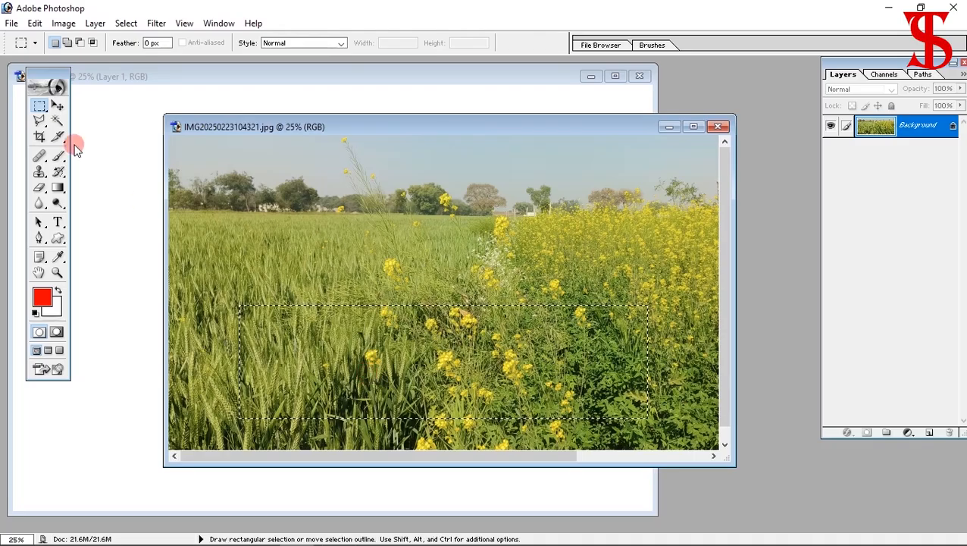
drag(41, 110, 44, 120)
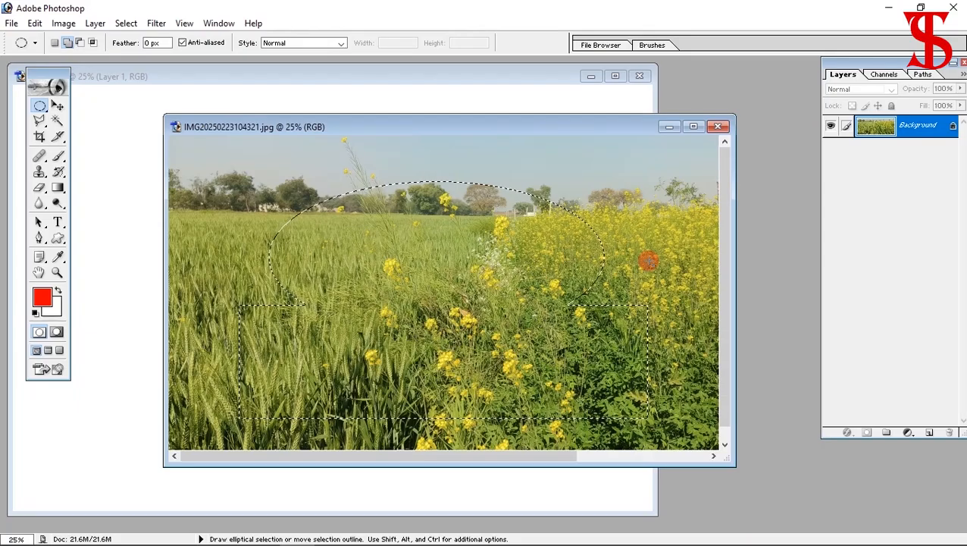
- Fill the combined rectangle-and-ellipse selection with the red foreground color, undo the fill and deselect
key(alt+BackSpace)
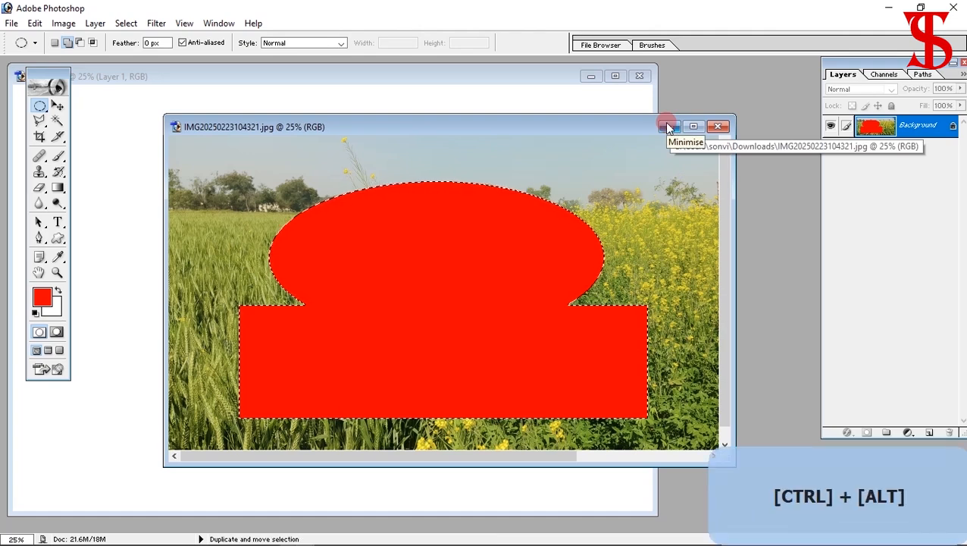
key(ctrl+alt+z)
key(ctrl+d)
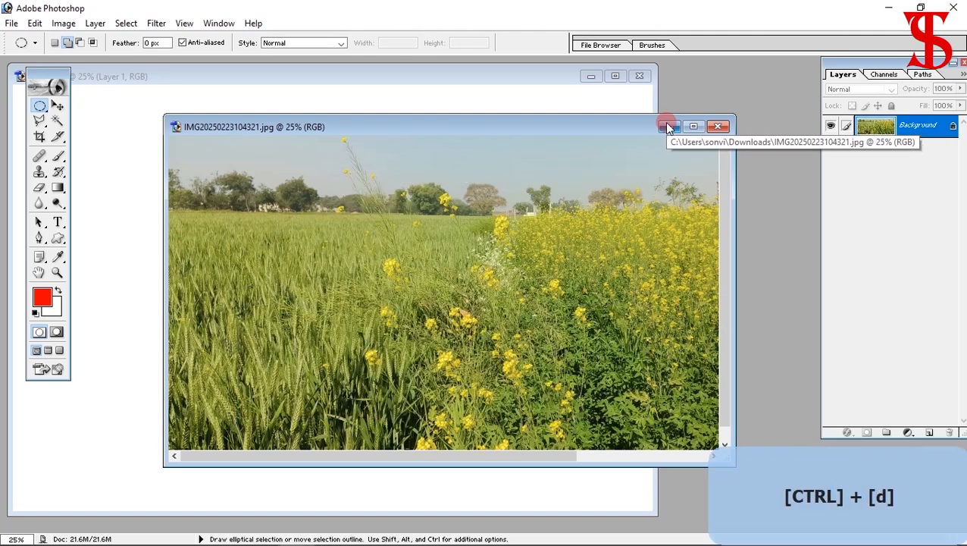
- Minimize the photo window, delete Layer 1 from the Untitled-1 document and reposition its window
click(671, 128)
drag(529, 80, 650, 79)
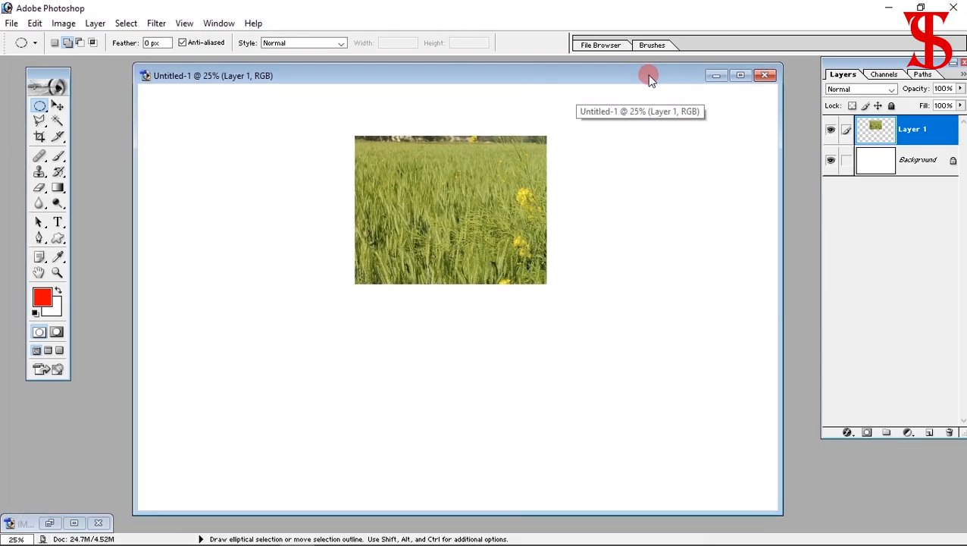
click(57, 106)
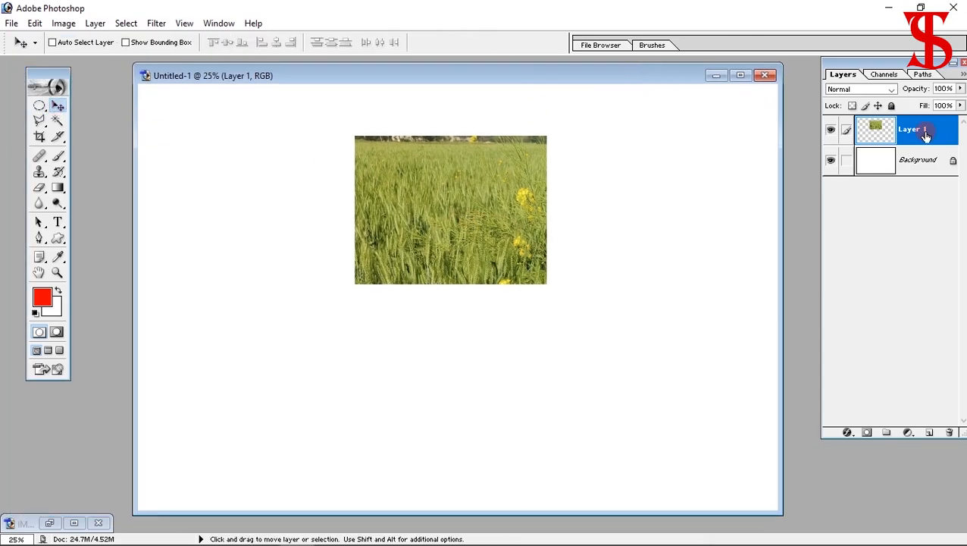
drag(925, 136, 961, 404)
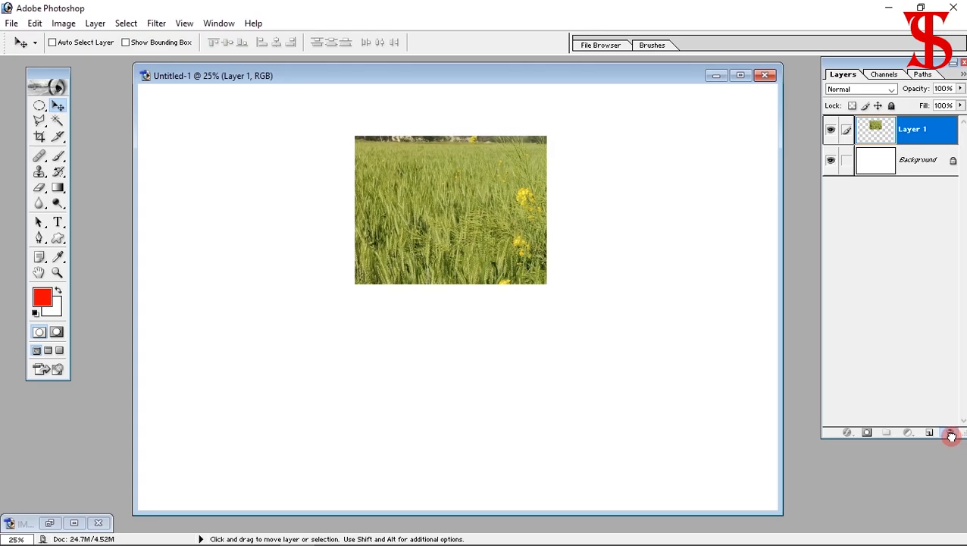
click(950, 436)
mouse_move(562, 73)
mouse_down()
mouse_move(550, 81)
mouse_move(557, 76)
mouse_up()
- Draw a wide rectangular selection across the middle of the blank Untitled-1 canvas
drag(39, 105, 72, 108)
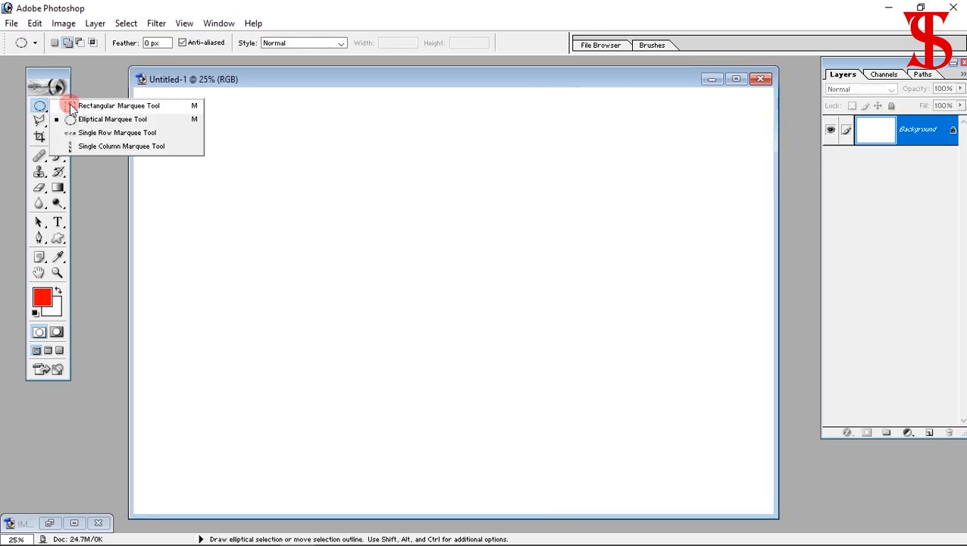
click(72, 106)
drag(440, 356, 715, 380)
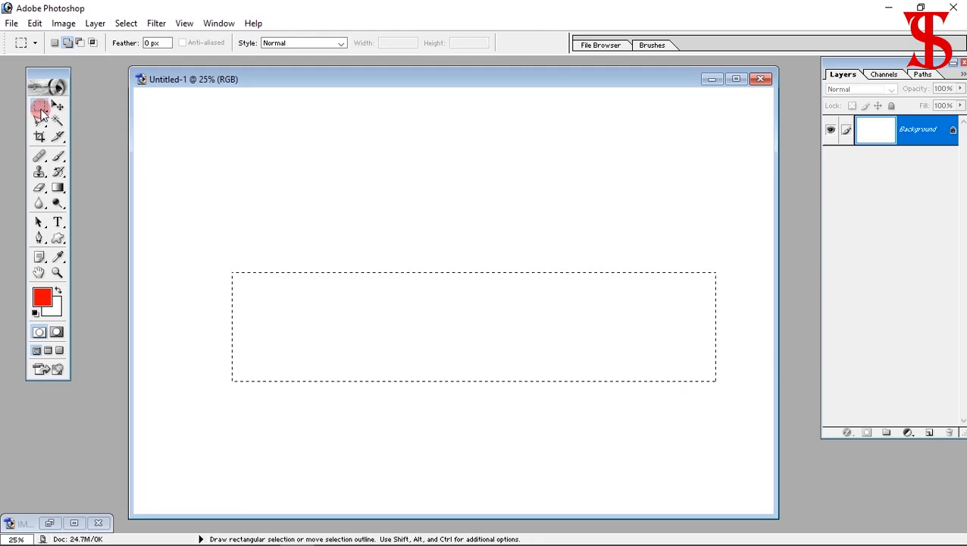
- Add a wide ellipse overlapping the rectangle's upper part to the selection, adjusting its position while drawing
drag(40, 106, 79, 115)
click(79, 115)
drag(224, 141, 731, 316)
key(space)
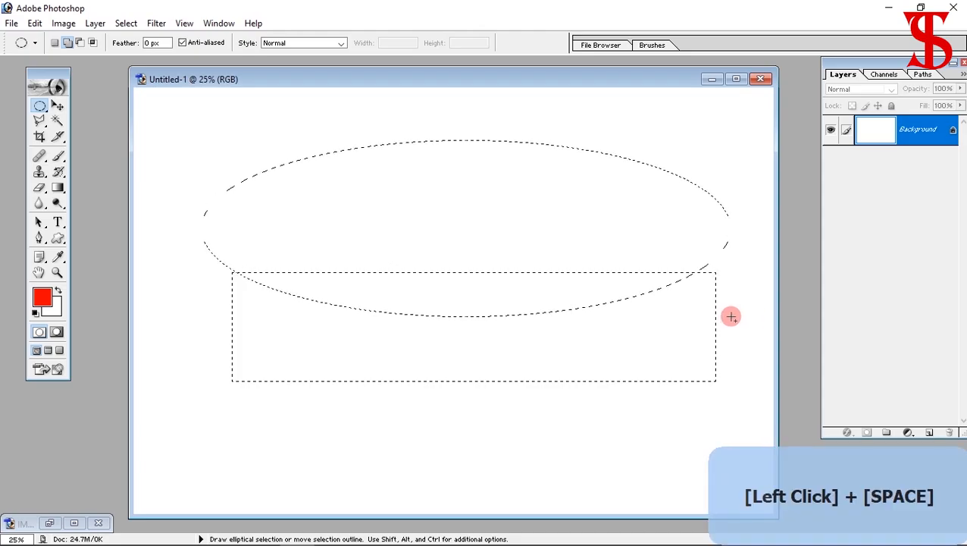
drag(738, 317, 748, 321)
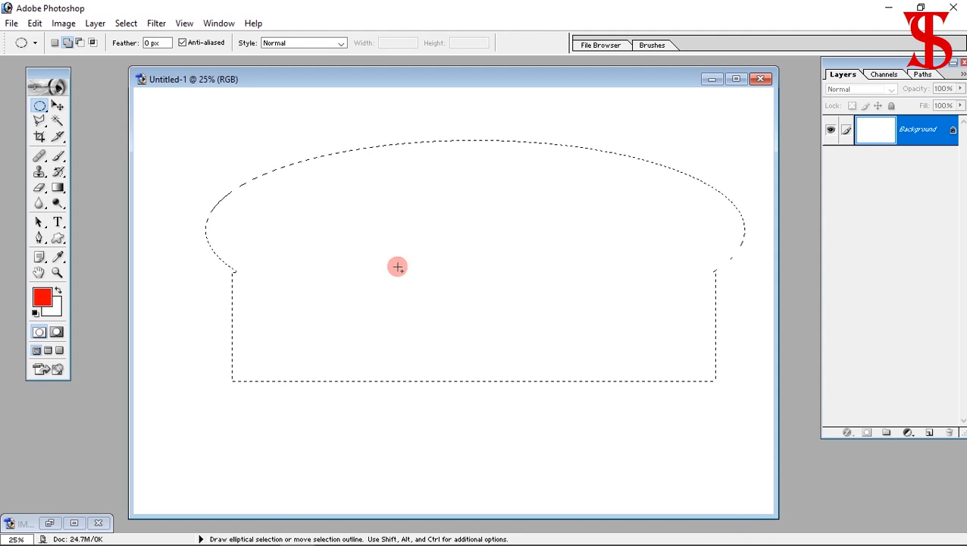
- Fill the combined selection on the blank canvas with the red foreground color, and undo the fill
key(alt+BackSpace)
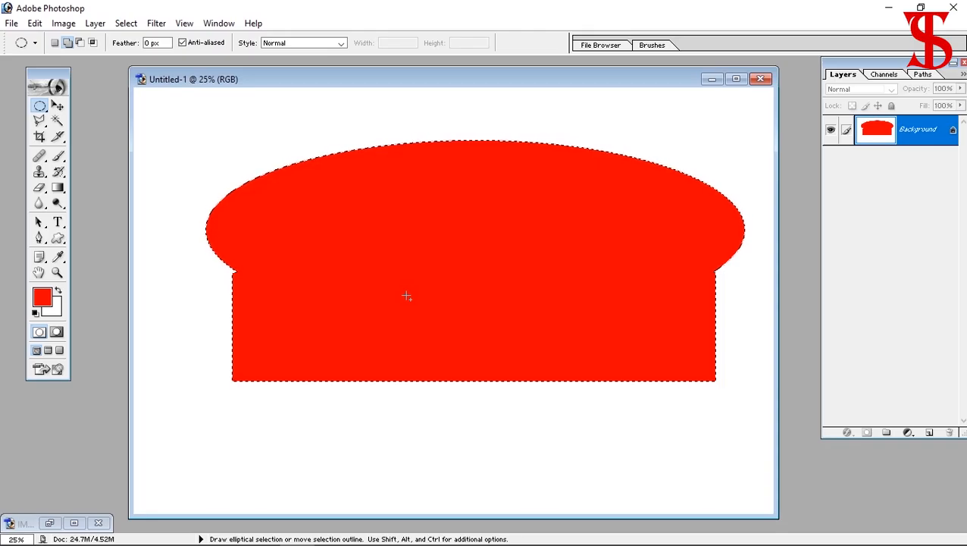
key(ctrl+alt)
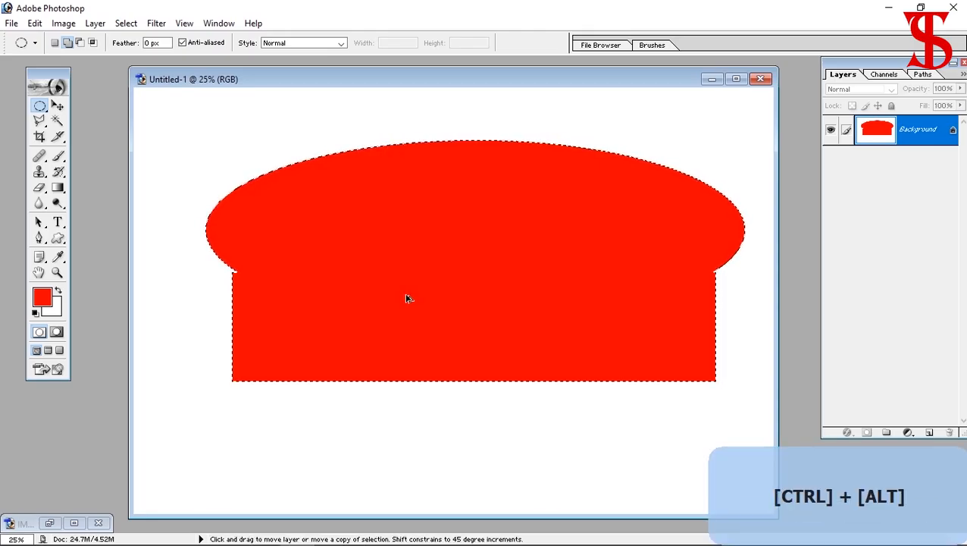
key(ctrl+alt+z)
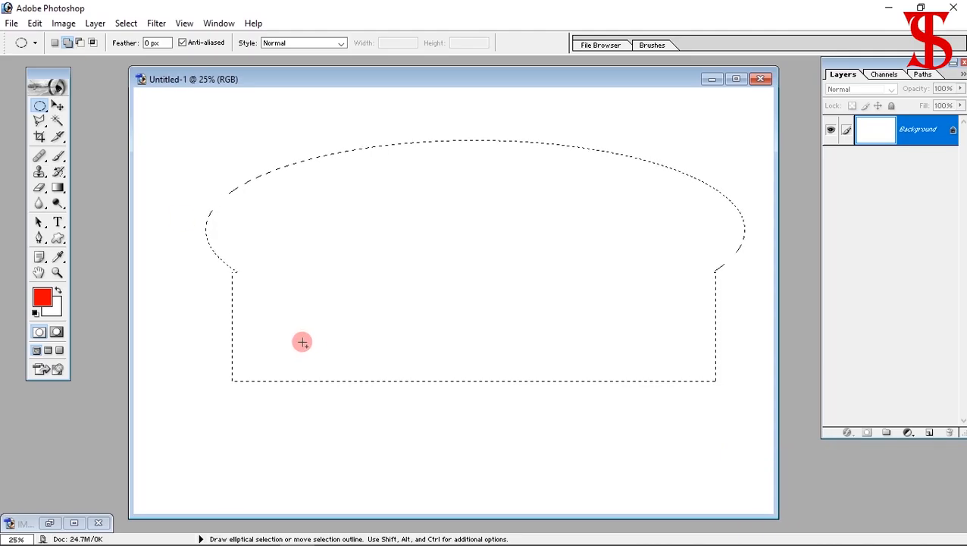
- Cut a rectangular notch into the upper middle of the combined selection with the Rectangular Marquee in Subtract from selection mode
click(81, 46)
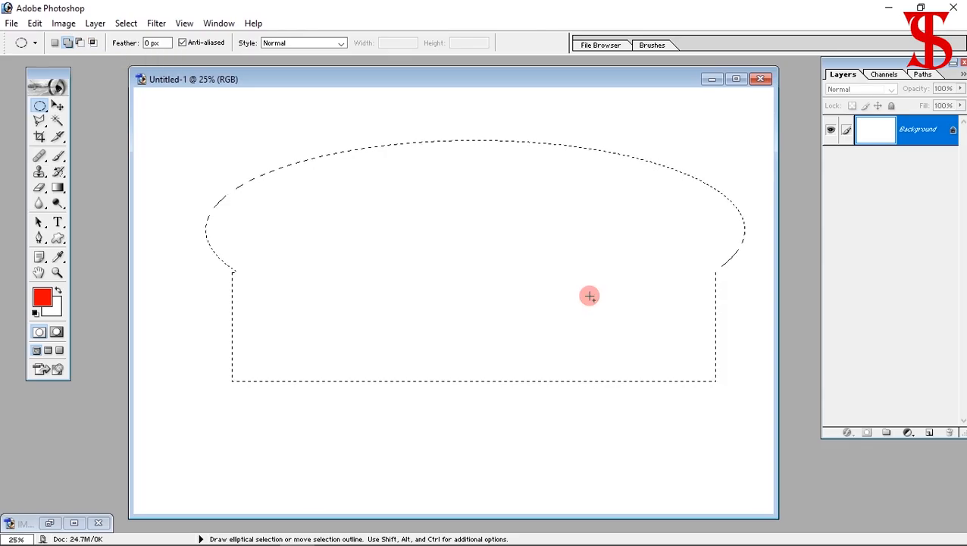
click(80, 47)
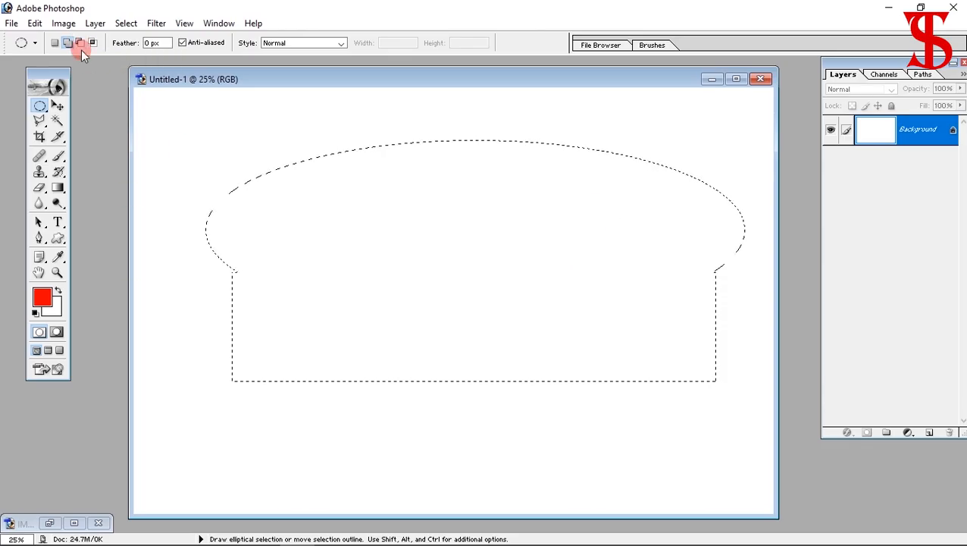
click(40, 106)
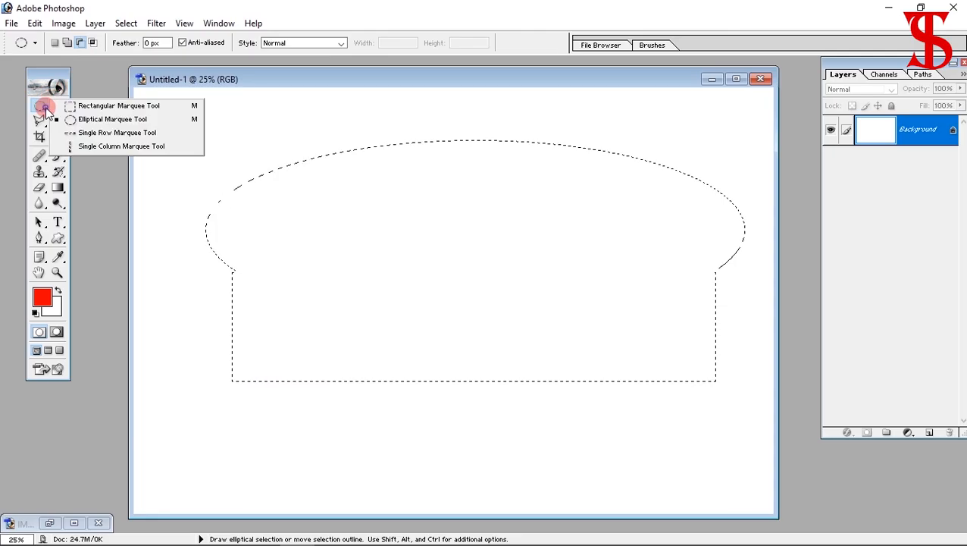
click(81, 106)
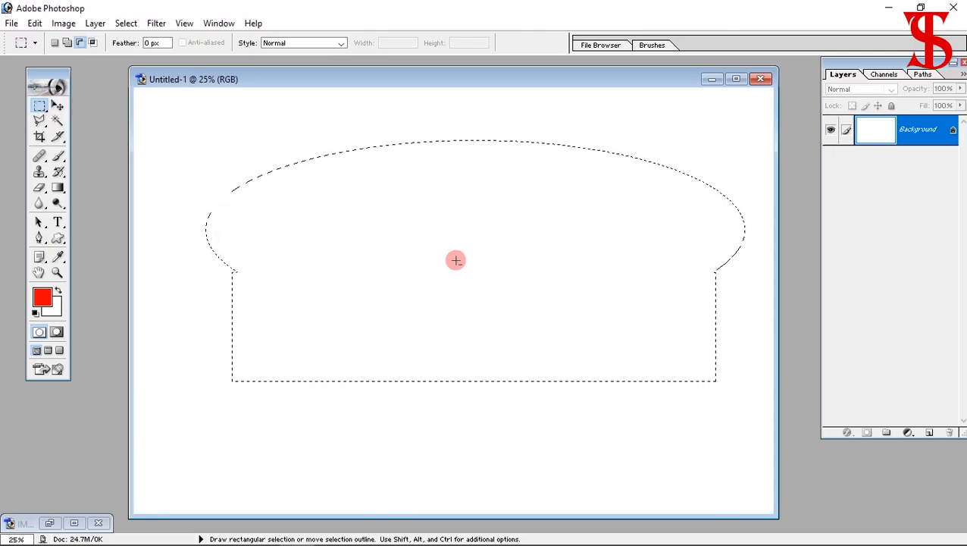
drag(484, 169, 607, 269)
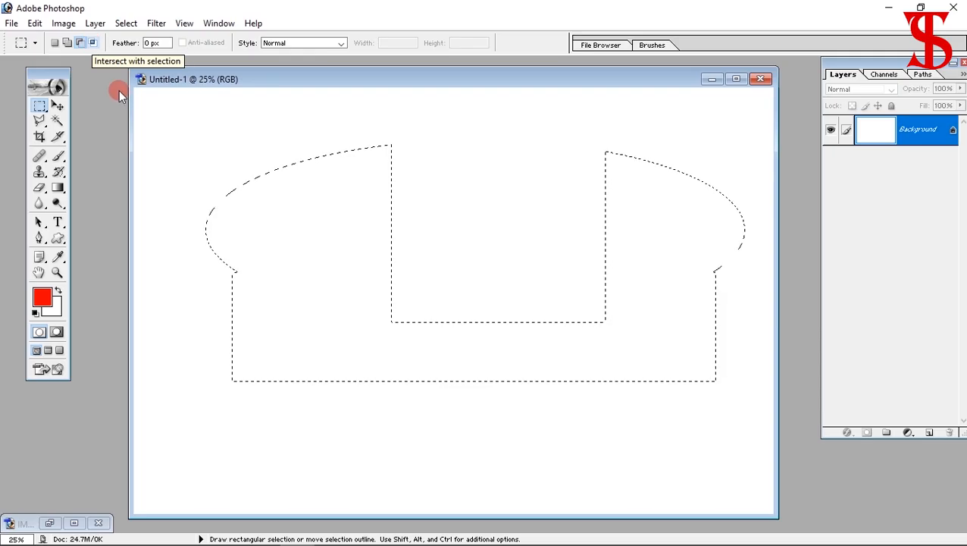
- Intersect the notched selection with a tall ellipse over its right-hand part using the Elliptical Marquee
click(94, 42)
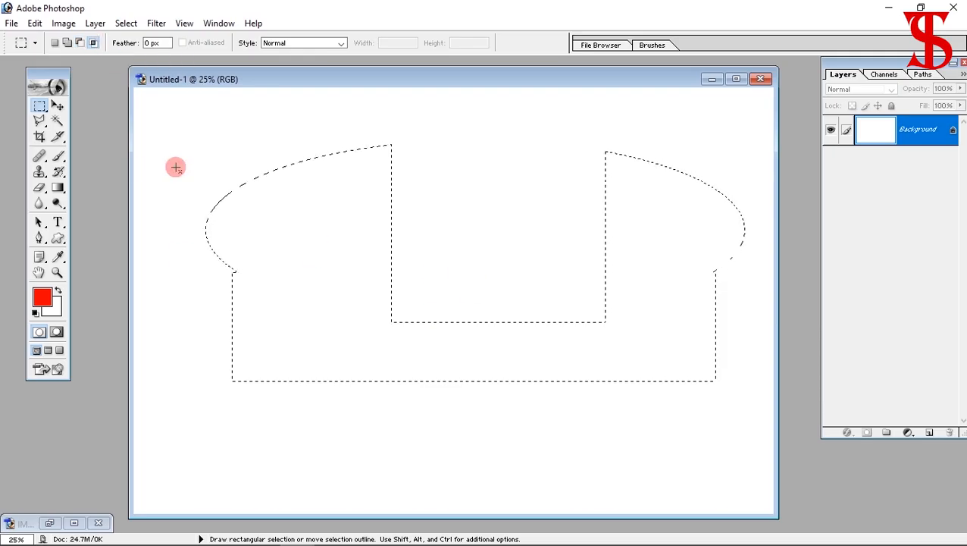
click(39, 105)
click(76, 115)
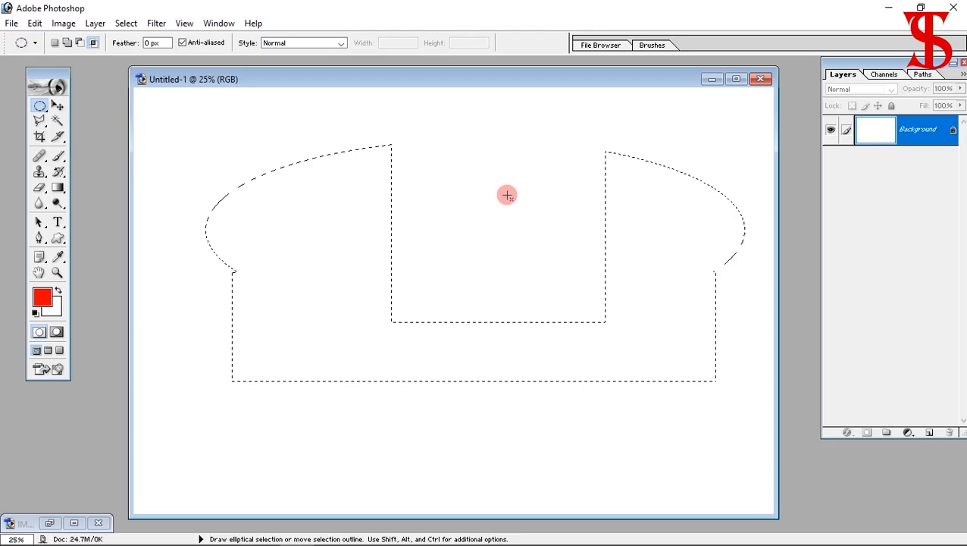
drag(448, 182, 654, 508)
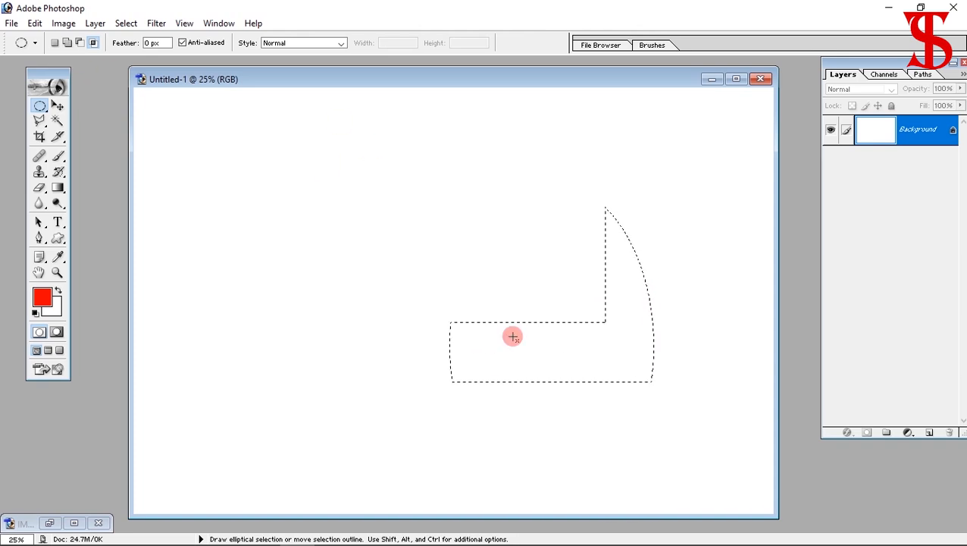
- Deselect the intersected shape, draw a new tall ellipse on the canvas's left half, and fill it with the red foreground color
key(ctrl+d)
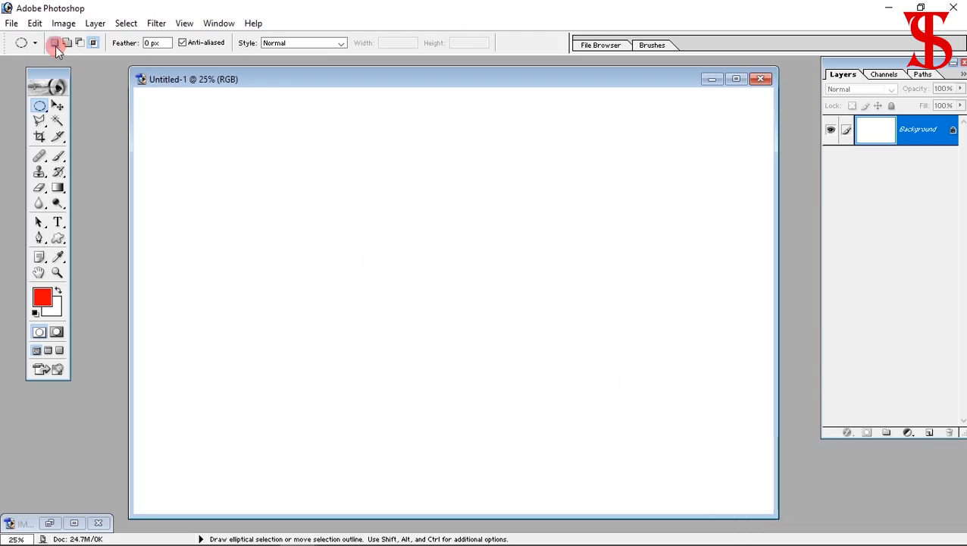
click(94, 43)
mouse_move(204, 180)
mouse_down()
mouse_move(339, 406)
mouse_move(367, 427)
mouse_up()
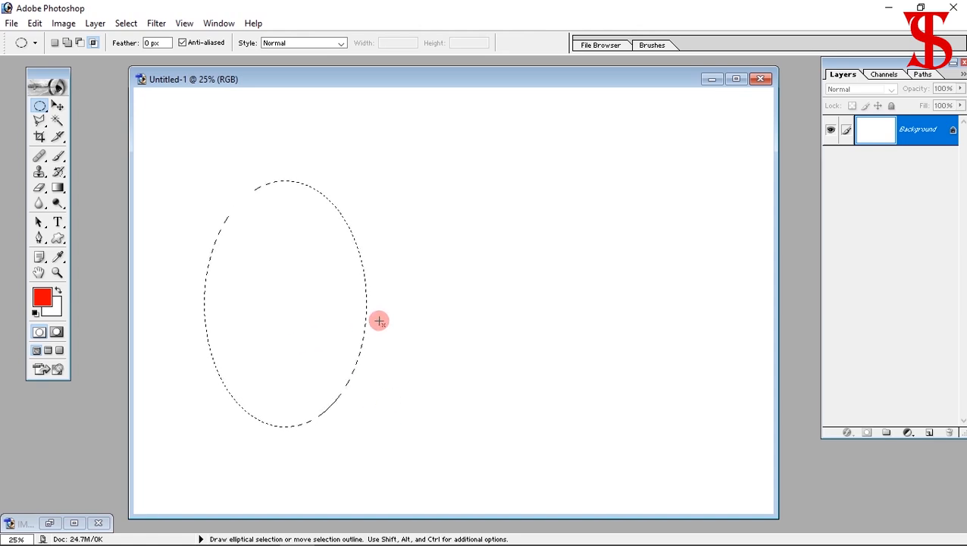
key(shift+BackSpace)
key(Return)
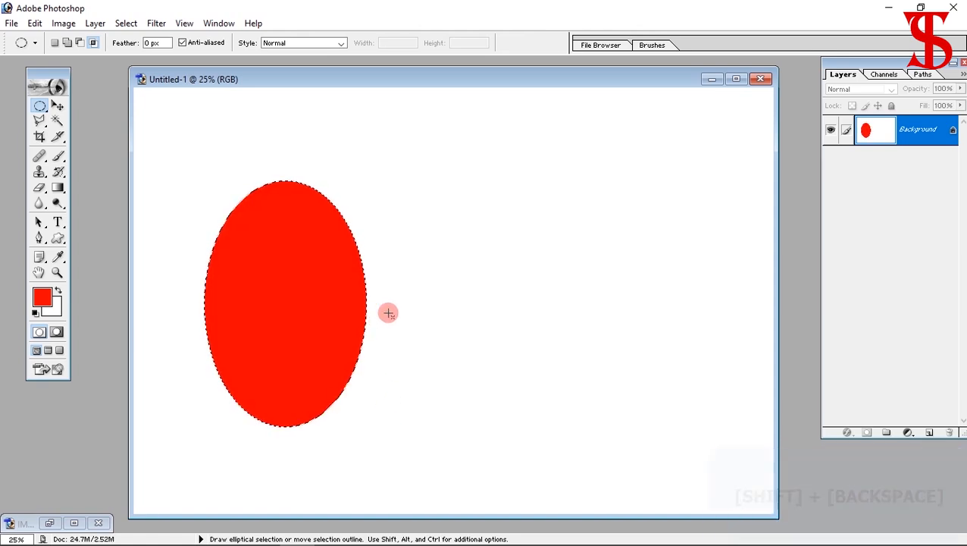
- Deselect the filled ellipse and set the Elliptical Marquee's feather to 5 px
key(ctrl)
key(ctrl+d)
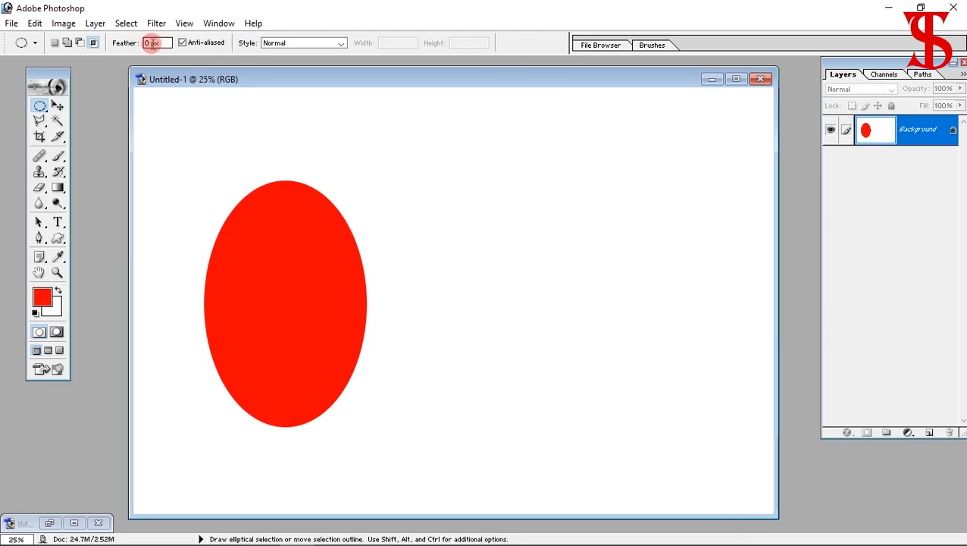
double_click(147, 42)
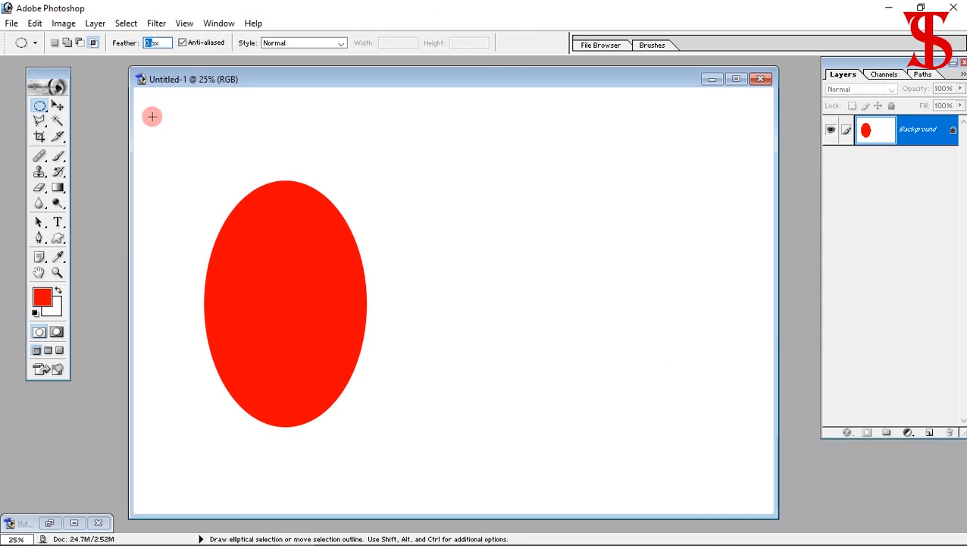
text(5)
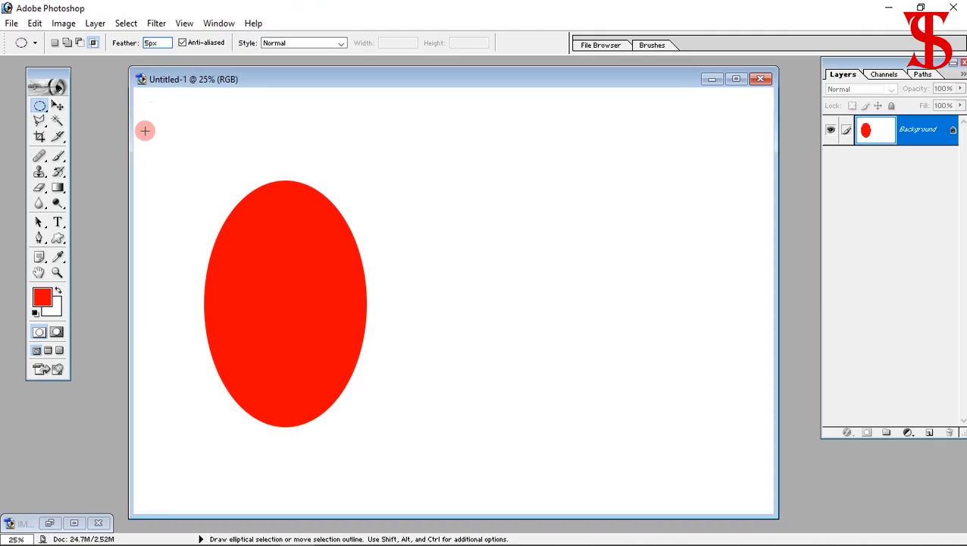
click(57, 106)
click(41, 106)
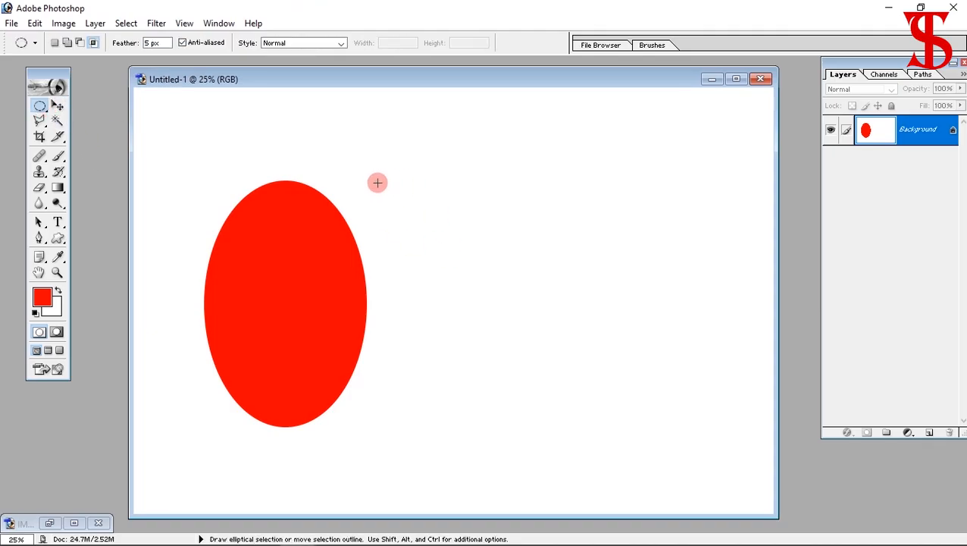
- Draw a feathered tall ellipse just right of the first one, fill it with the red foreground color, and deselect it
drag(377, 182, 533, 429)
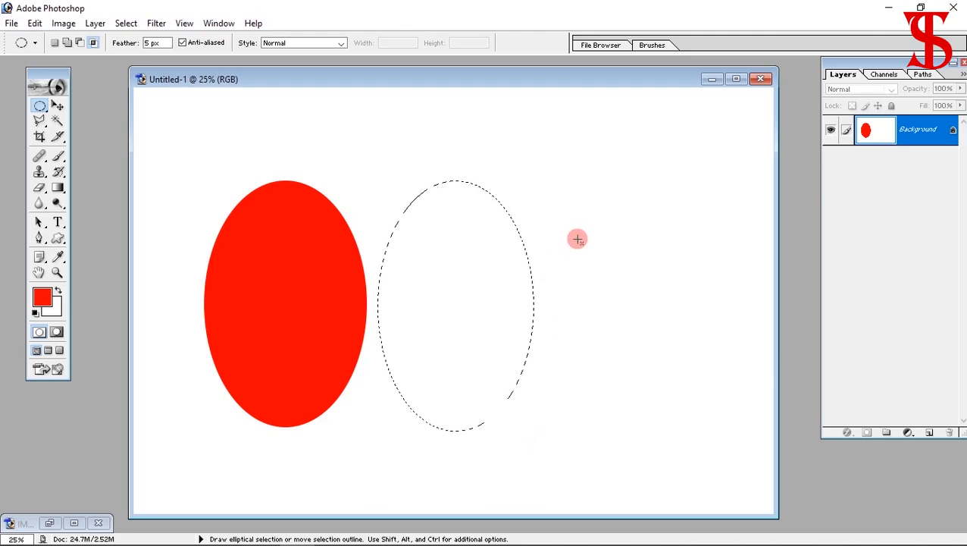
key(shift+BackSpace)
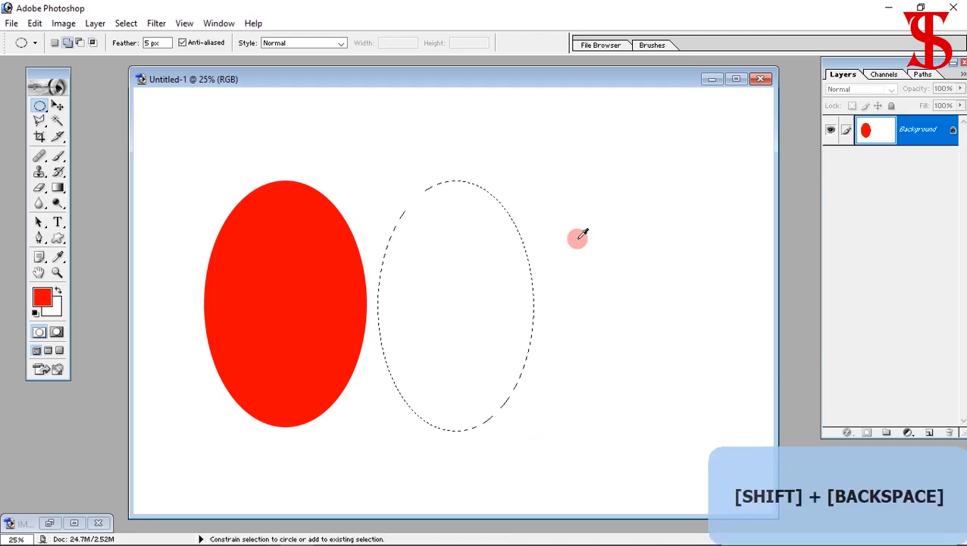
key(Return)
key(ctrl+d)
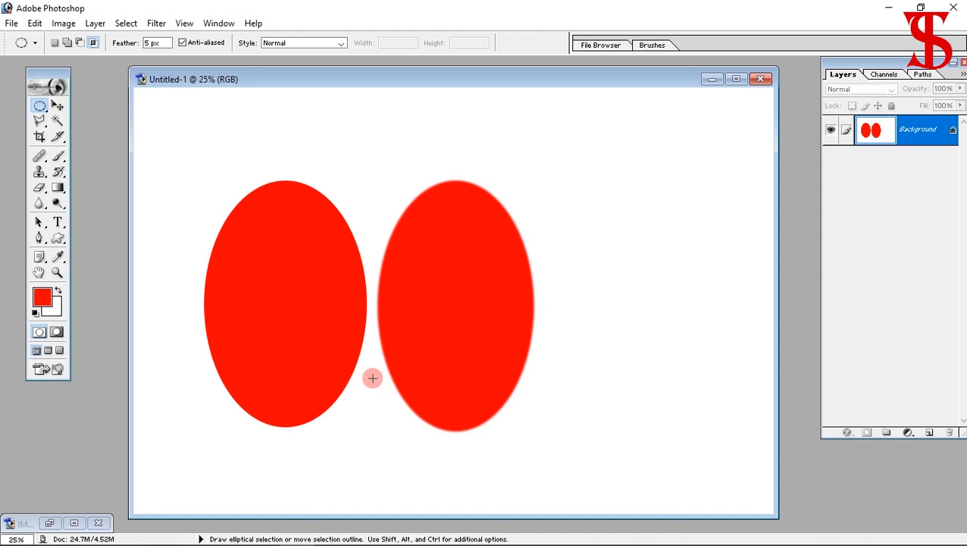
- Compare the facing edges of the sharp and the feathered red ellipses at up to 800% magnification
click(58, 273)
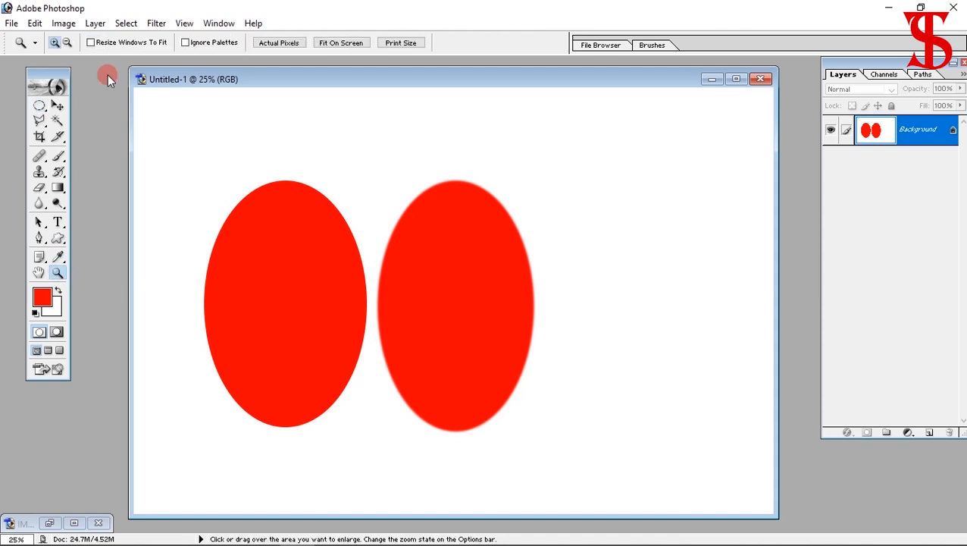
click(373, 304)
click(451, 315)
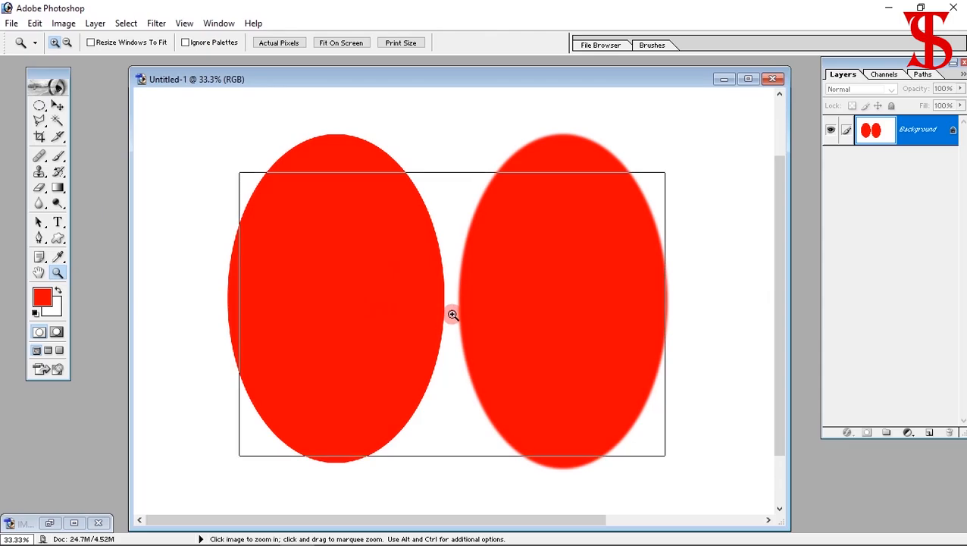
click(475, 319)
click(411, 272)
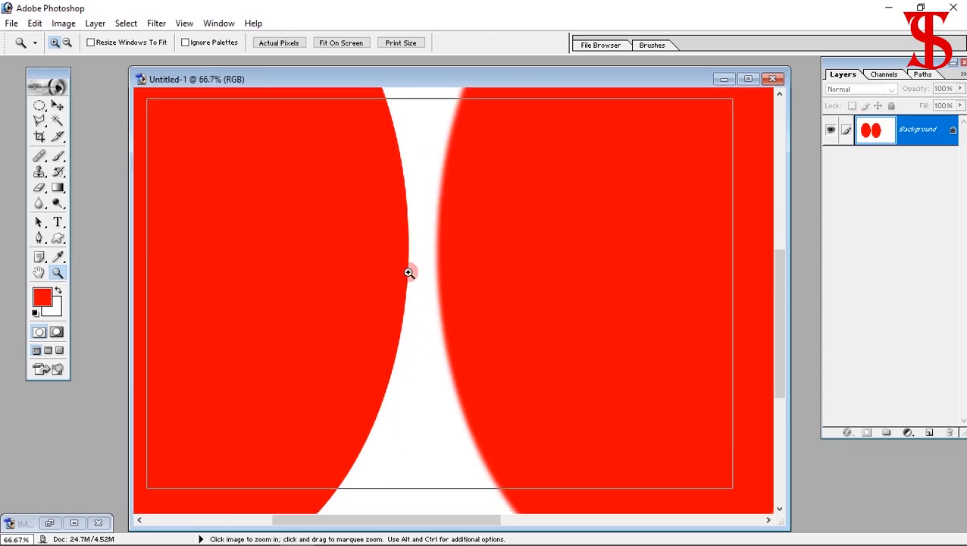
click(501, 276)
click(453, 270)
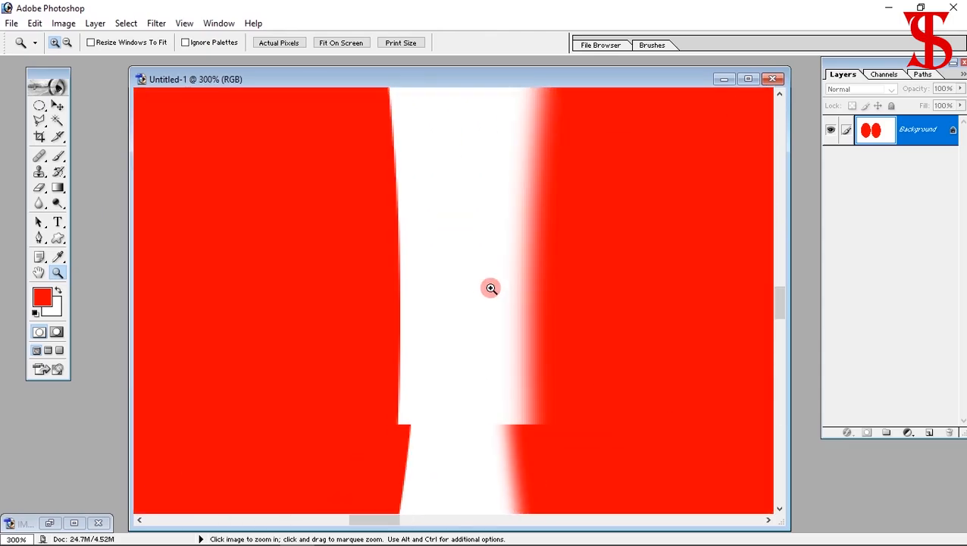
click(483, 284)
click(465, 279)
click(298, 287)
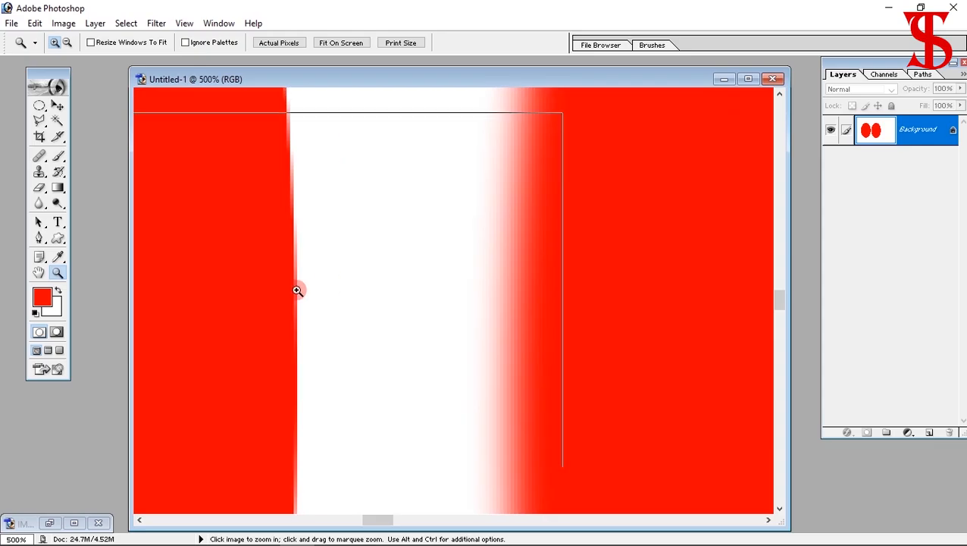
click(638, 289)
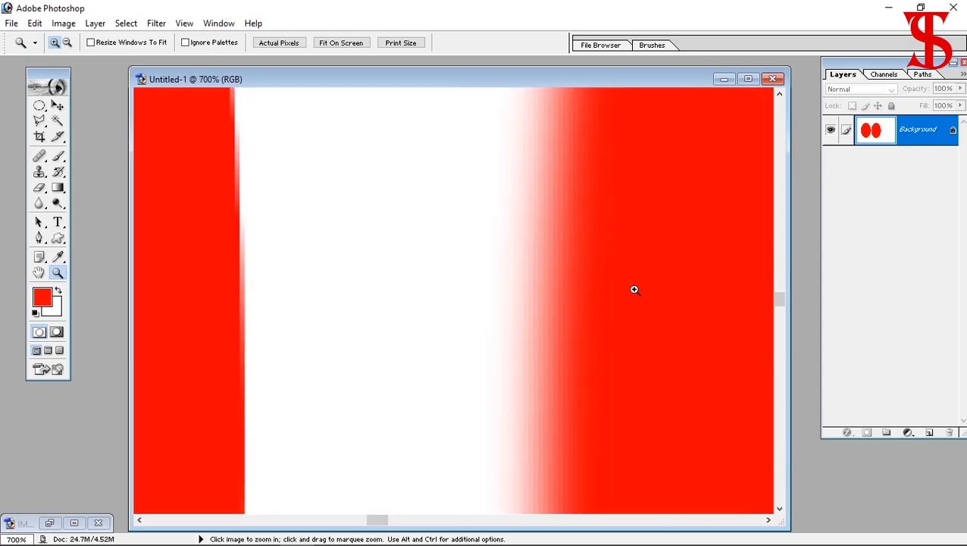
click(335, 322)
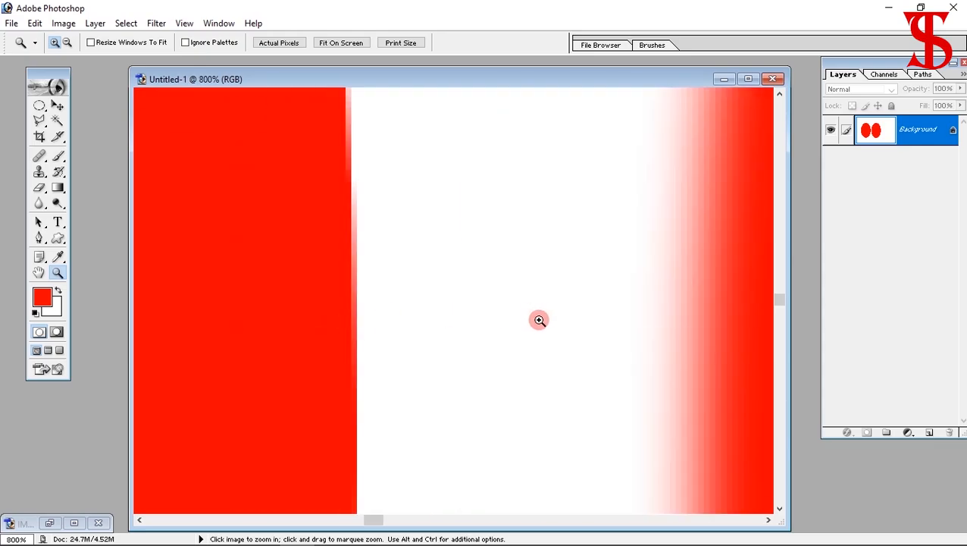
key(space)
drag(560, 360, 501, 359)
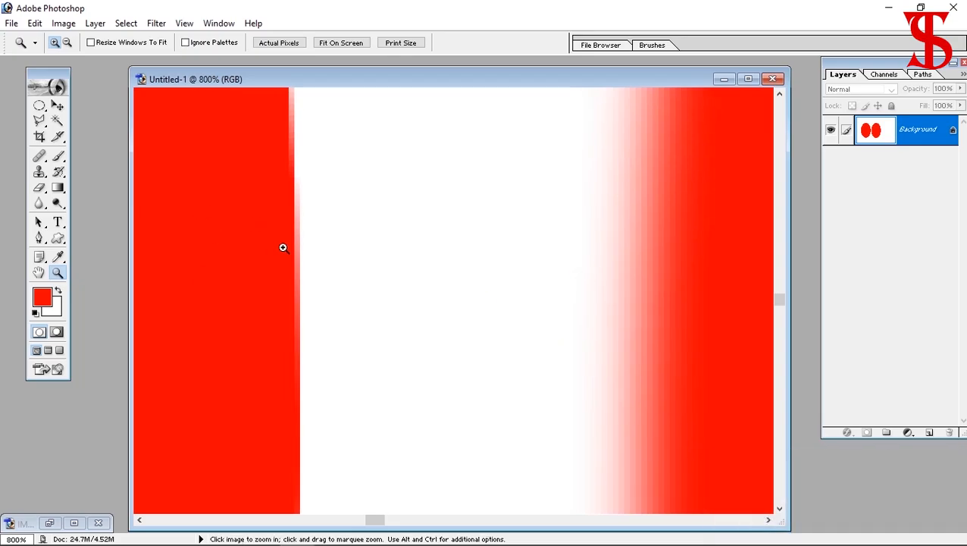
- Examine the pixel transition along the feathered ellipse's inner edge at up to 1600% magnification
click(58, 106)
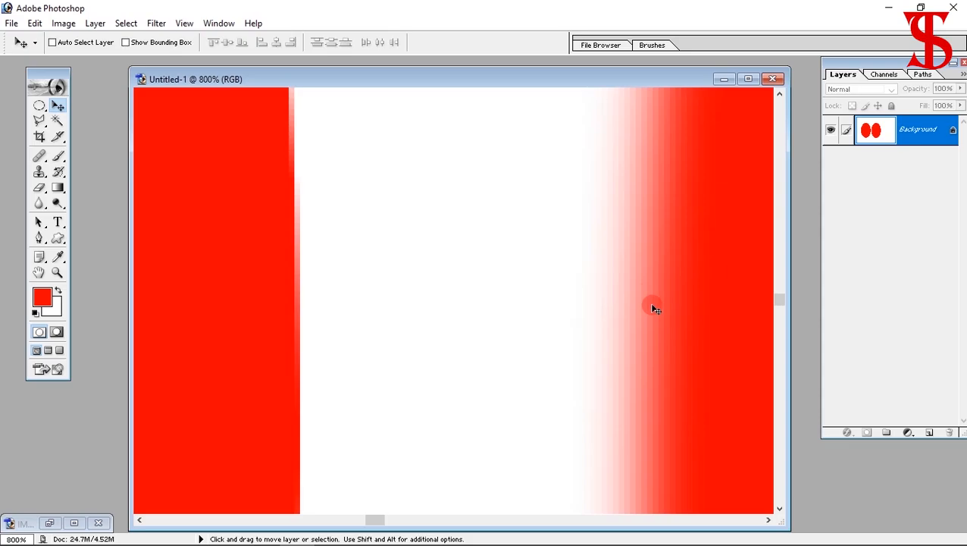
click(58, 272)
click(530, 277)
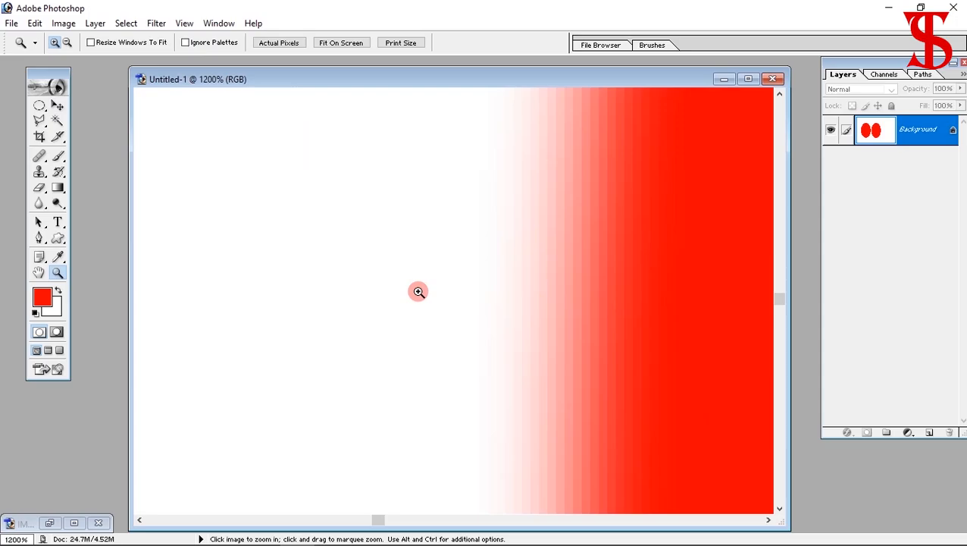
click(545, 303)
mouse_move(387, 520)
mouse_down()
mouse_move(372, 523)
mouse_move(388, 520)
mouse_up()
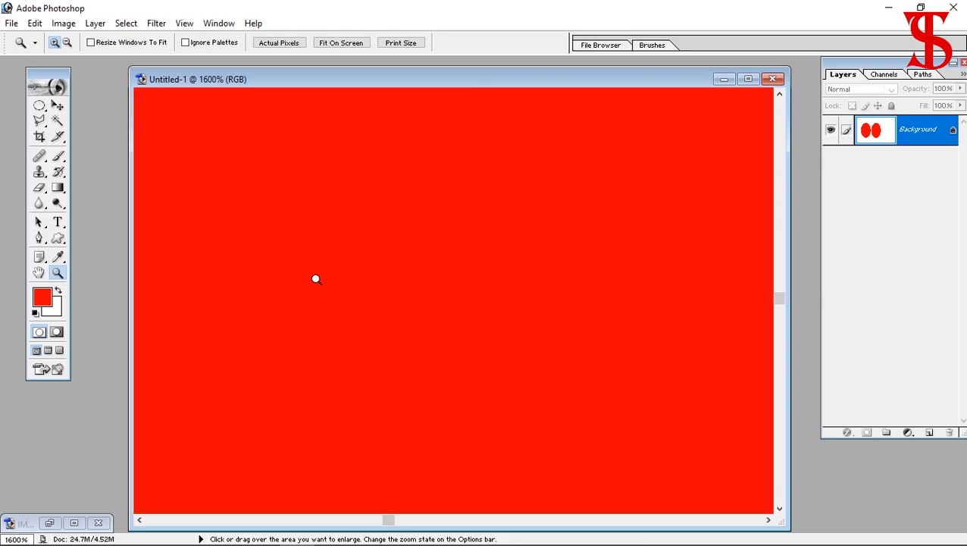
- Return the view to 25% magnification to look at both red ellipses in full
key(ctrl+minus)
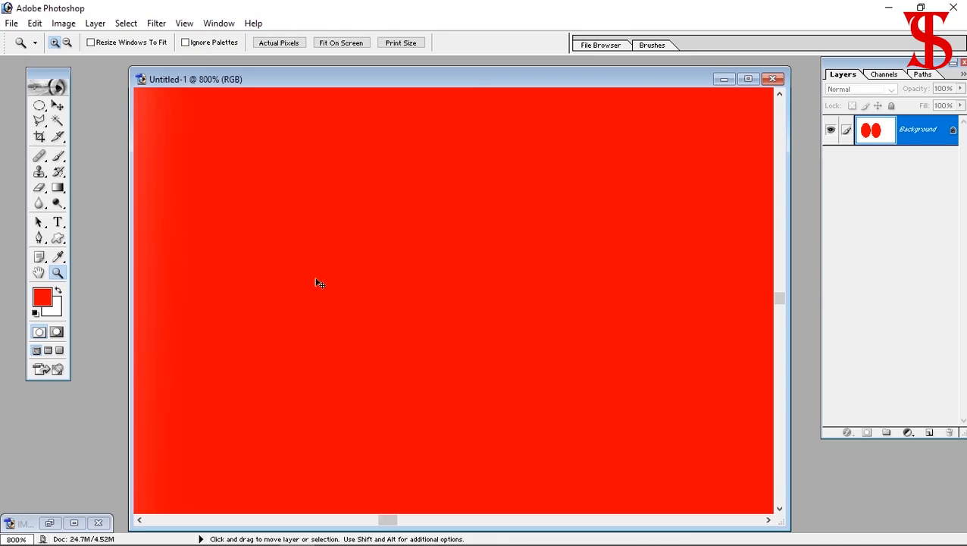
key(ctrl+minus)
key(ctrl+minus)
key(ctrl+minus)
key(ctrl+minus)
key(ctrl+minus)
key(ctrl+minus)
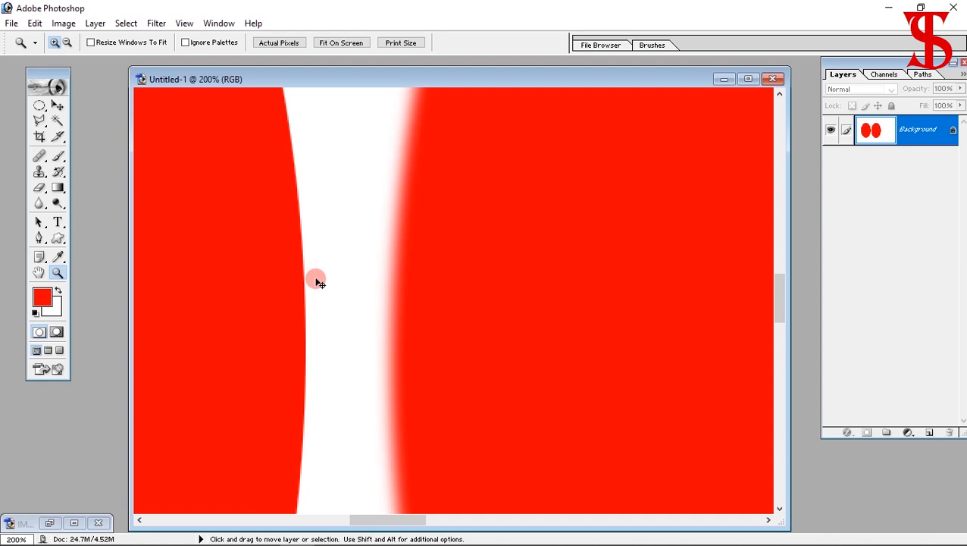
key(ctrl+minus)
key(ctrl+minus)
key(ctrl+minus)
key(ctrl+minus)
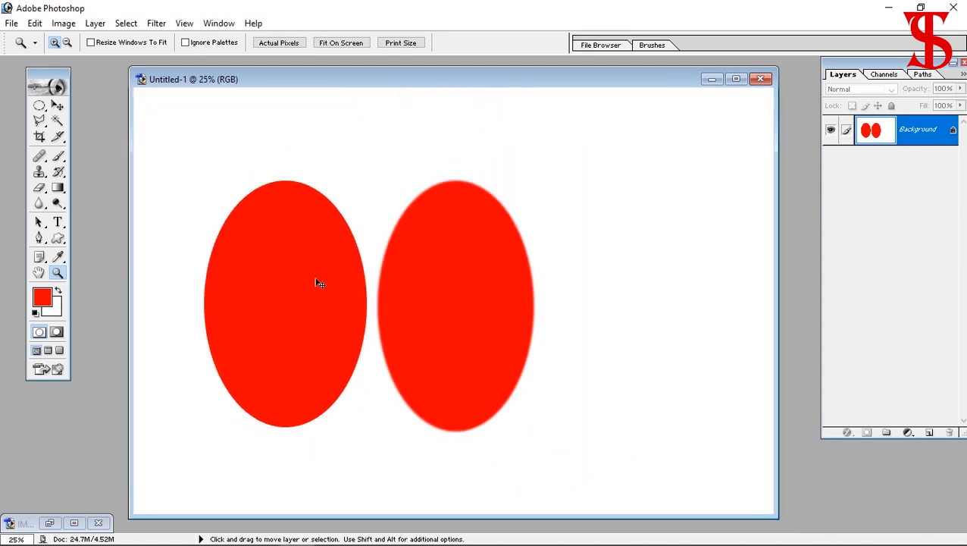
- Demonstrate zooming in and out on the two ellipses between 25% and 50%, ending at 33.3%
key(ctrl+plus)
key(ctrl+plus)
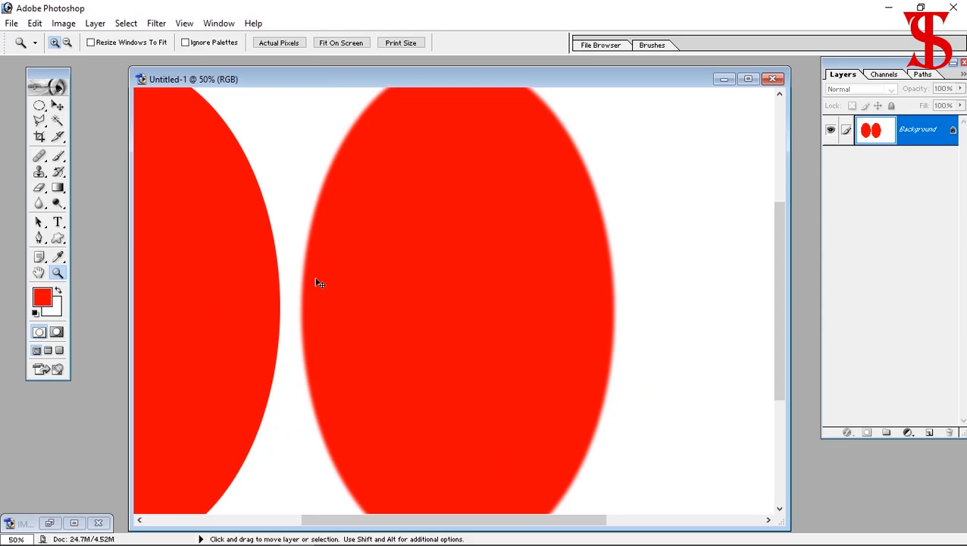
key(ctrl+minus)
key(ctrl+minus)
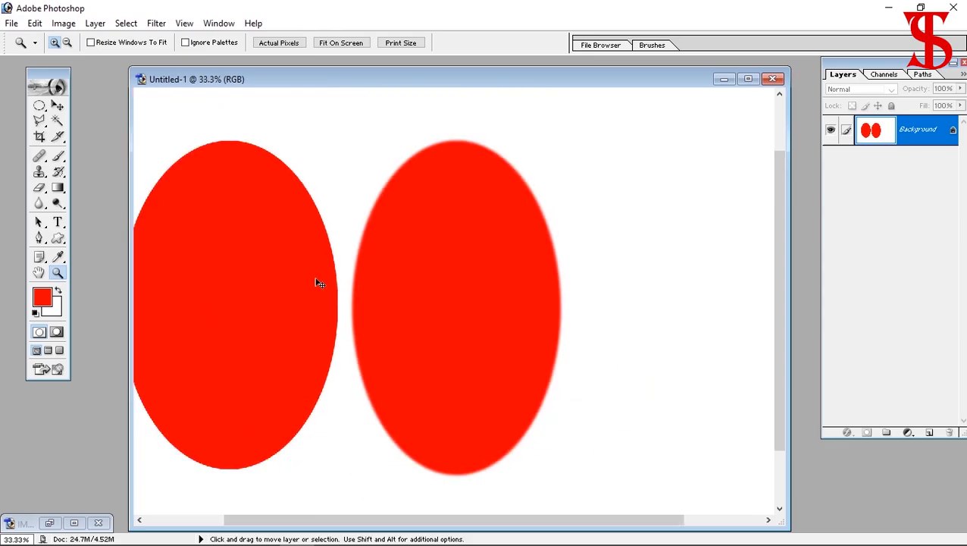
key(ctrl+plus)
key(ctrl+plus)
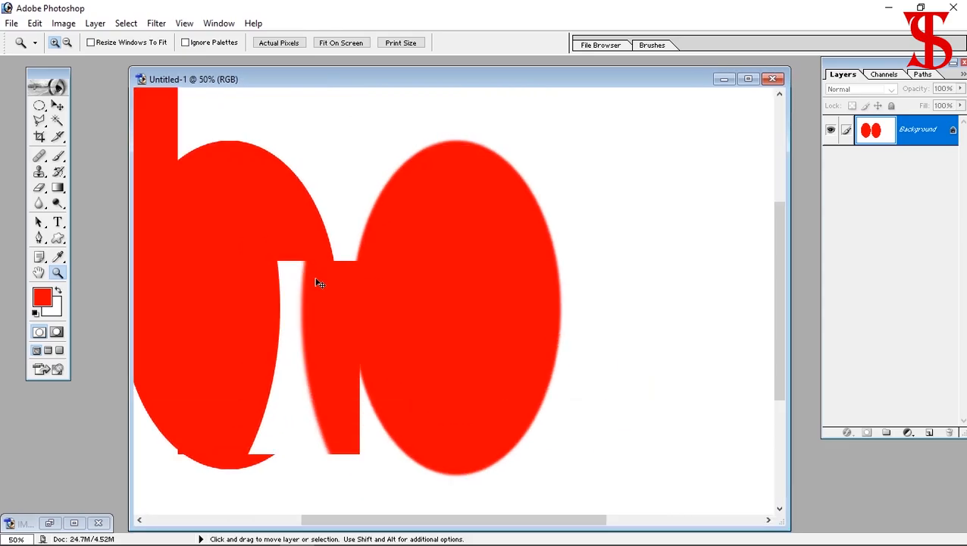
key(ctrl+minus)
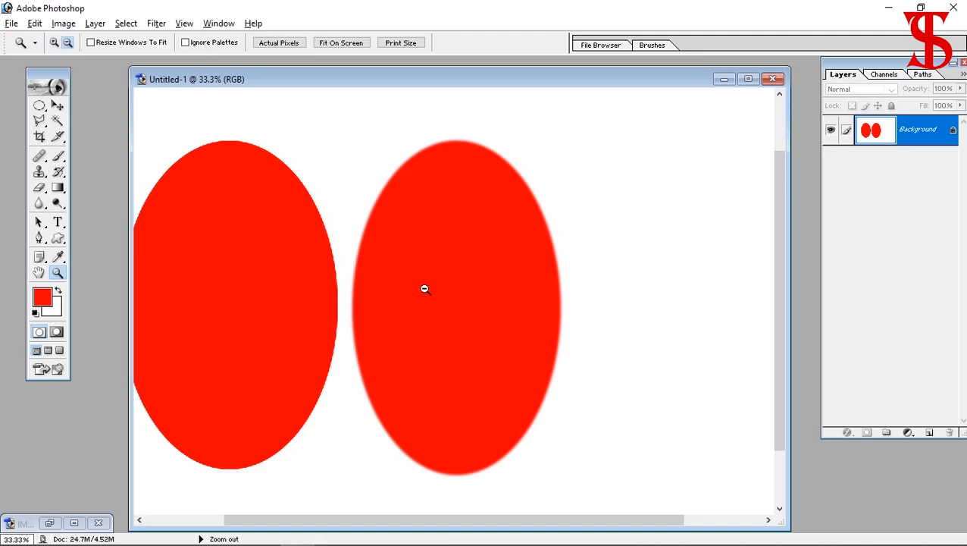
key(alt)
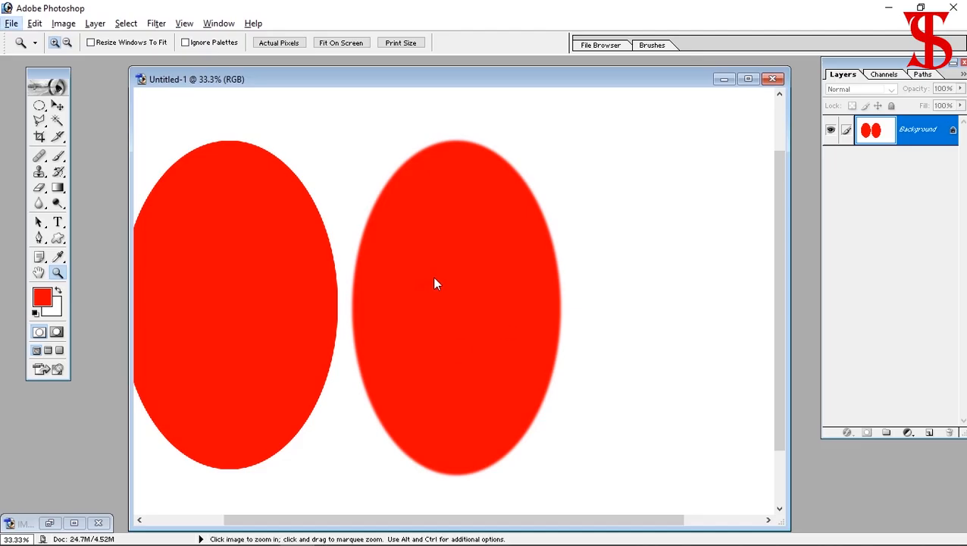
alt+click(409, 280)
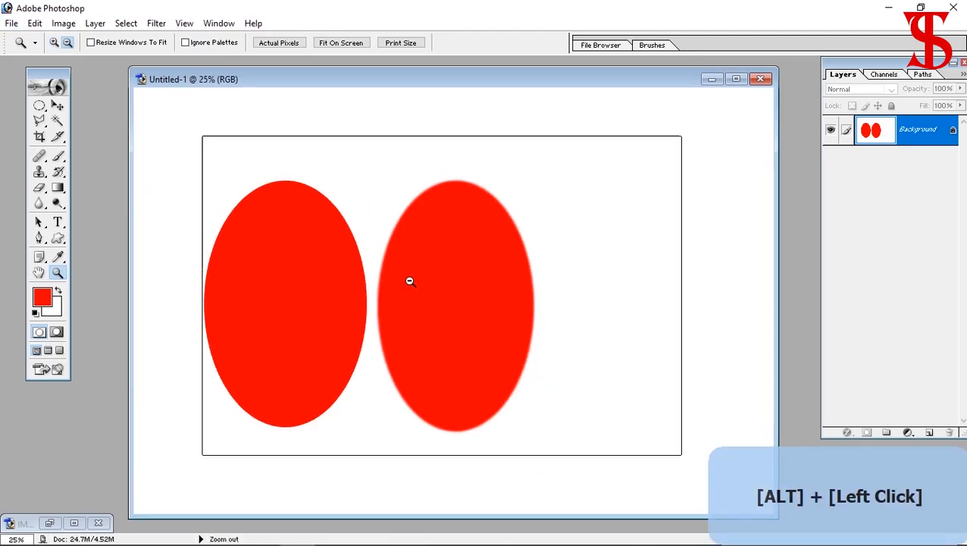
alt+click(409, 281)
click(399, 310)
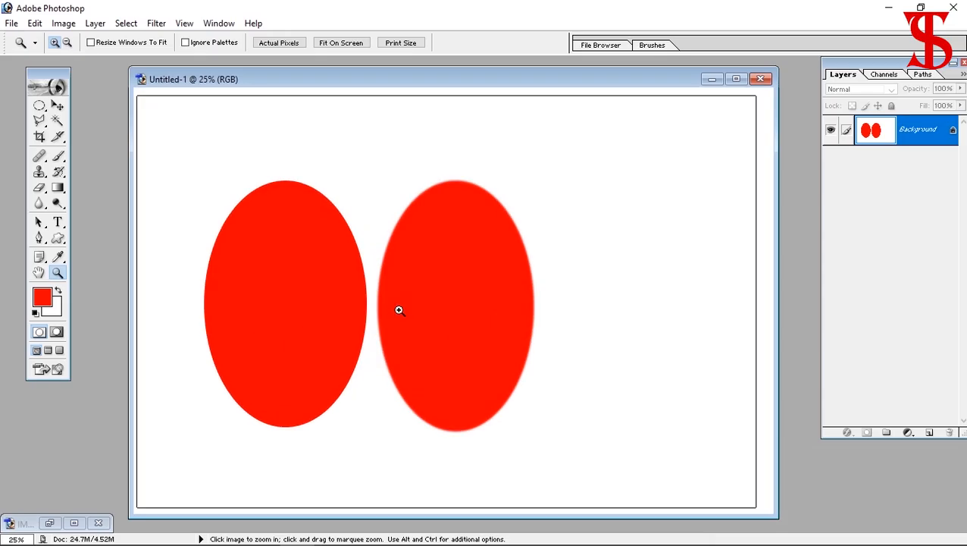
click(398, 310)
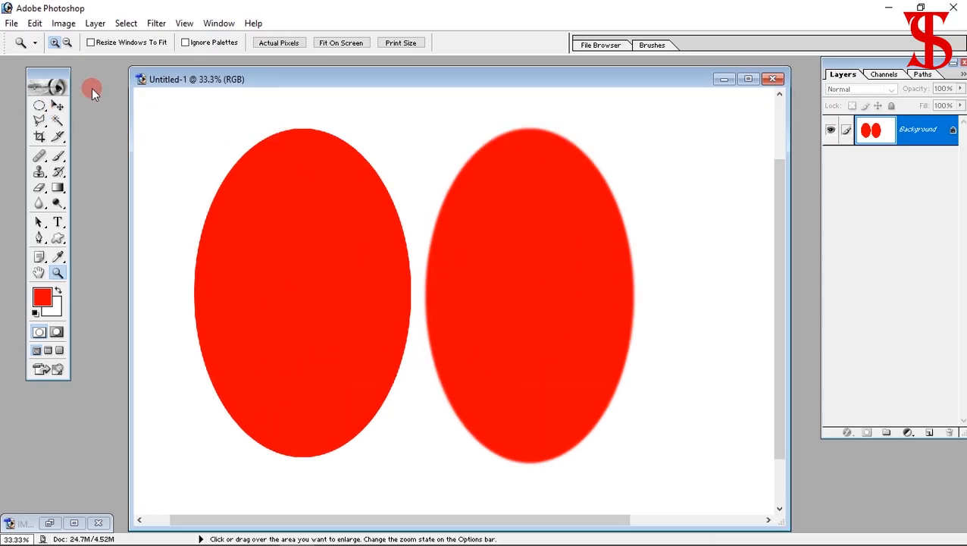
- Set the Elliptical Marquee's feather to 0 px and turn off its Anti-aliased option
click(38, 110)
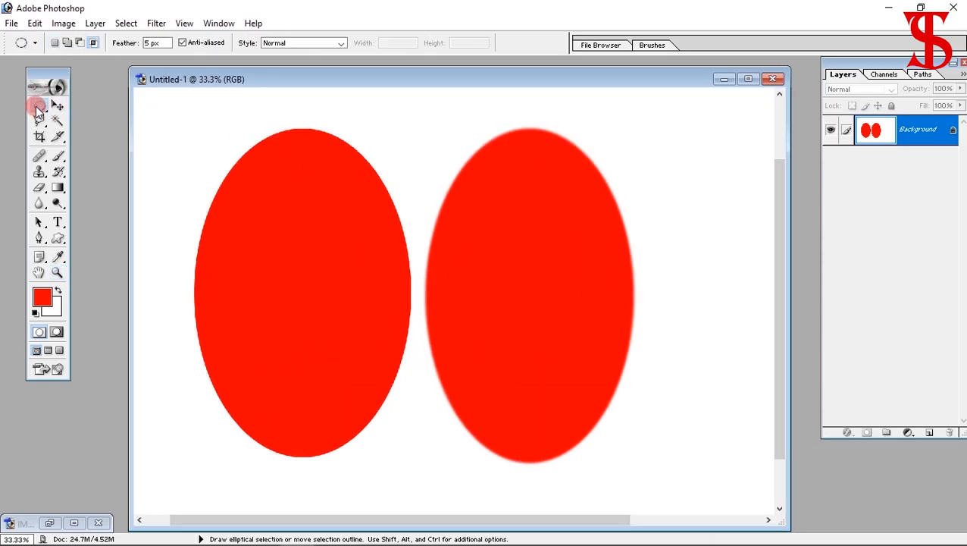
click(152, 43)
drag(150, 42, 141, 43)
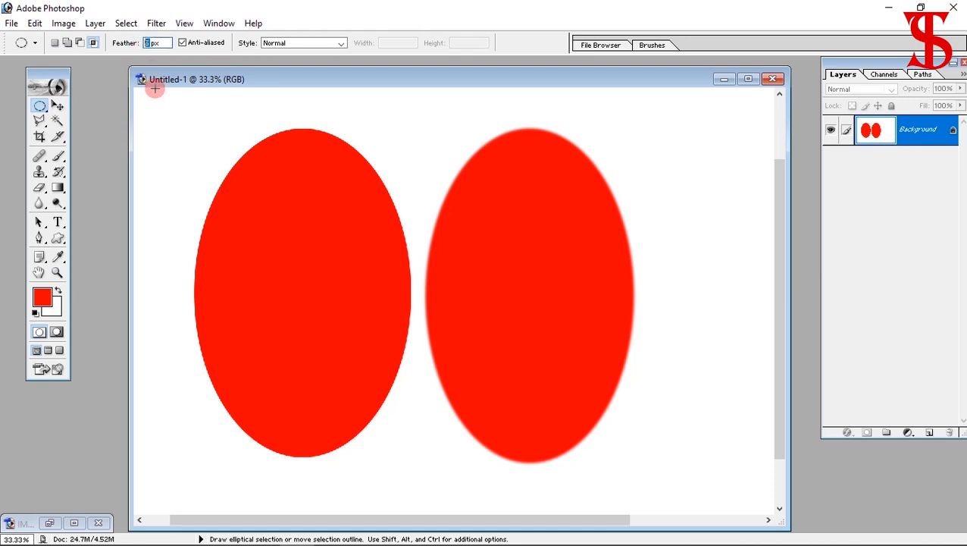
text(0)
key(Return)
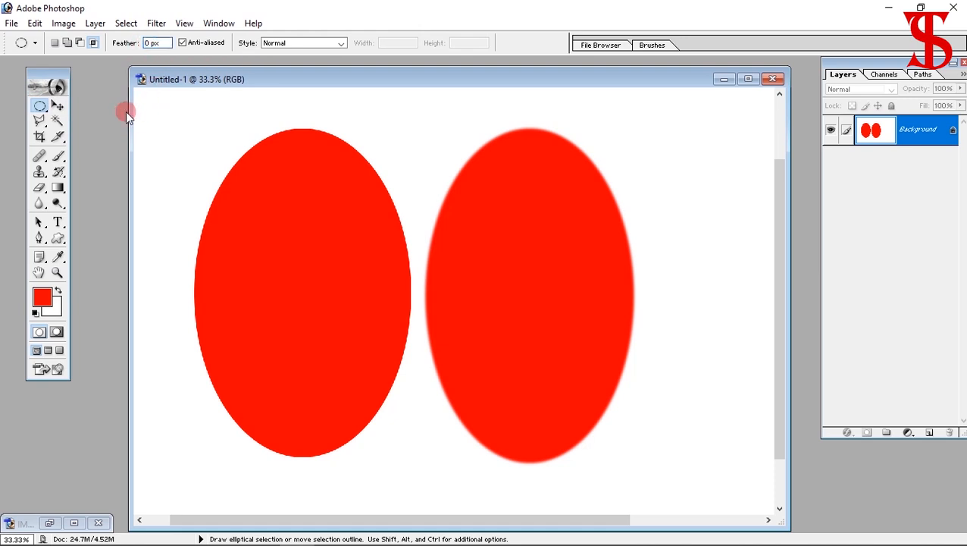
click(61, 110)
click(40, 106)
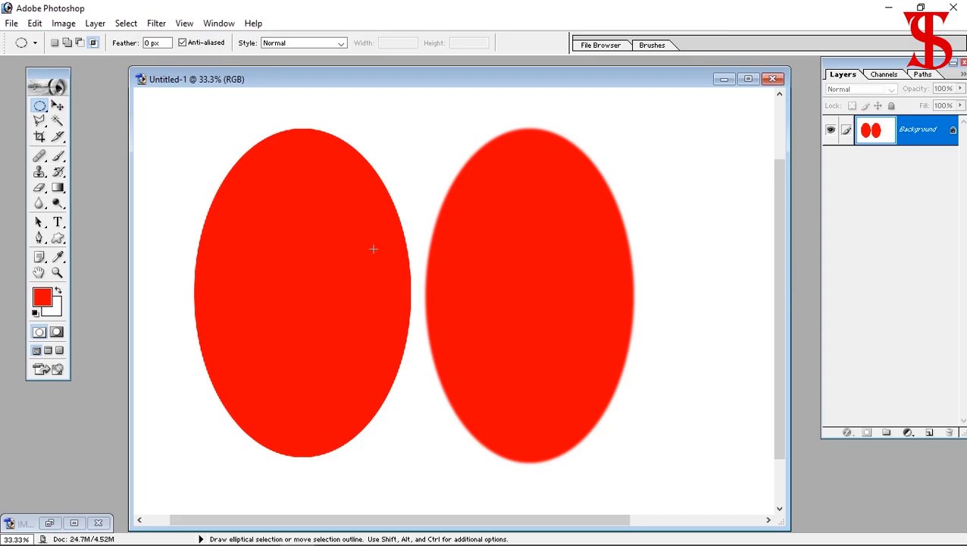
click(194, 45)
click(181, 43)
- Step back through the history to remove both red ellipses and their selections from the canvas
key(ctrl+alt+z)
key(ctrl+alt+z)
key(ctrl+alt+z)
key(ctrl+alt+z)
key(ctrl+alt+z)
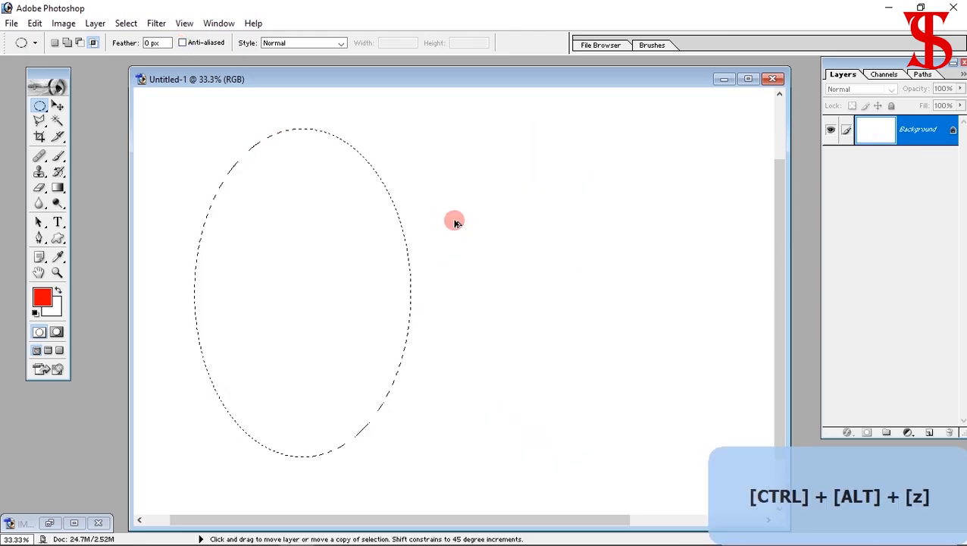
key(ctrl+alt+z)
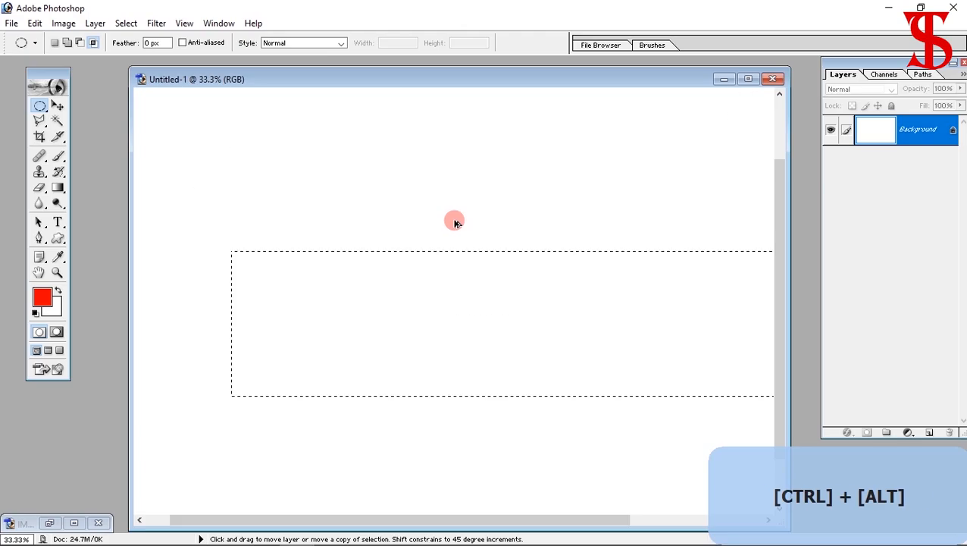
- Step back past the leftover rectangular selection, and fill a tall elliptical selection drawn without anti-aliasing with red, finishing deselected
key(ctrl+alt+z)
key(ctrl+alt+z)
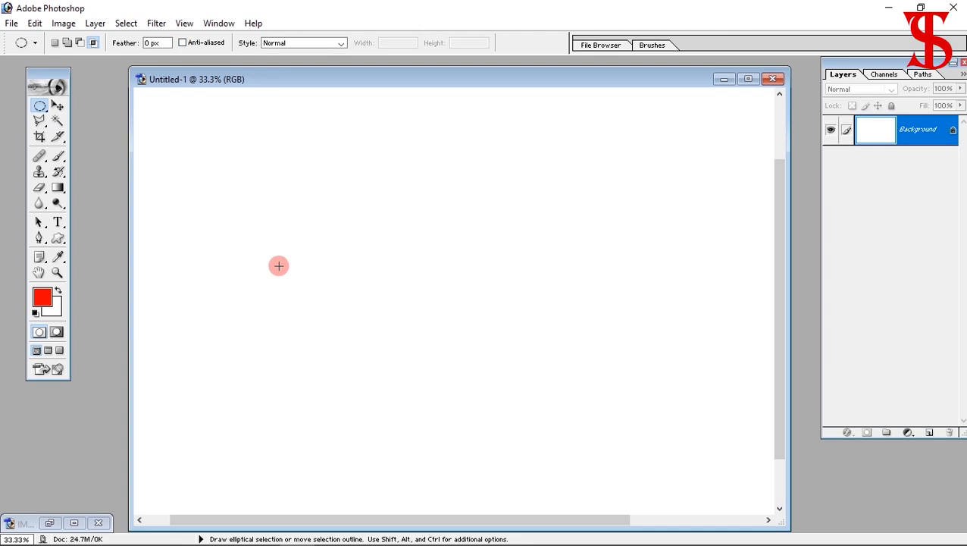
drag(215, 195, 346, 447)
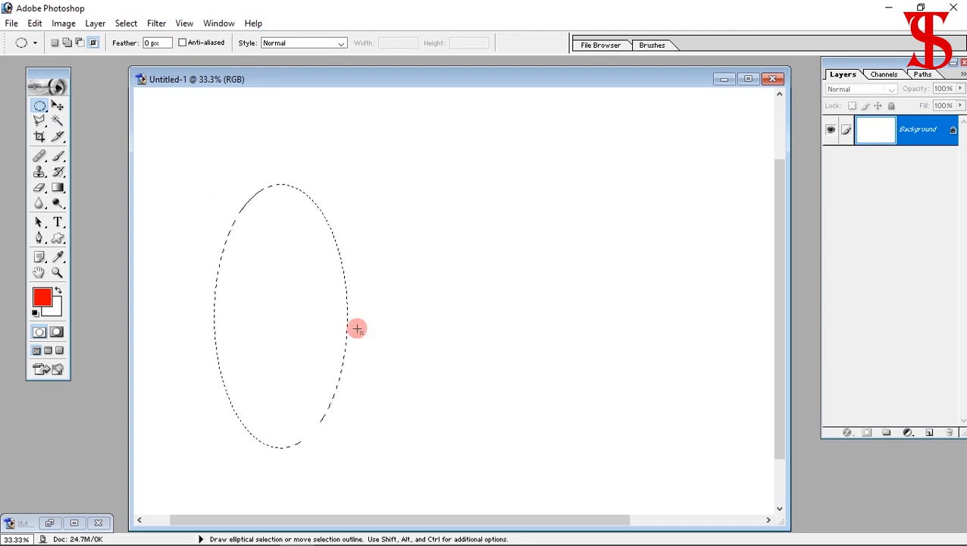
key(shift+BackSpace)
key(Return)
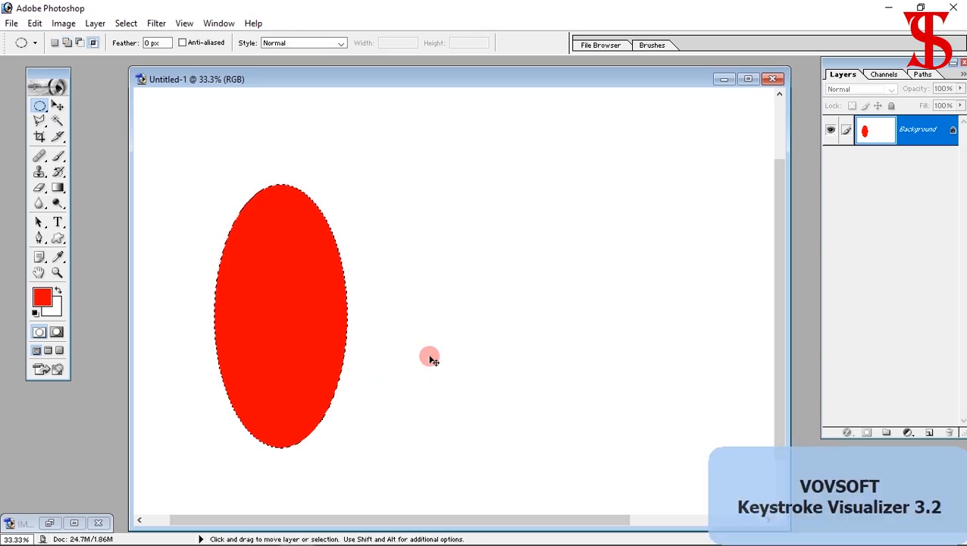
key(ctrl+d)
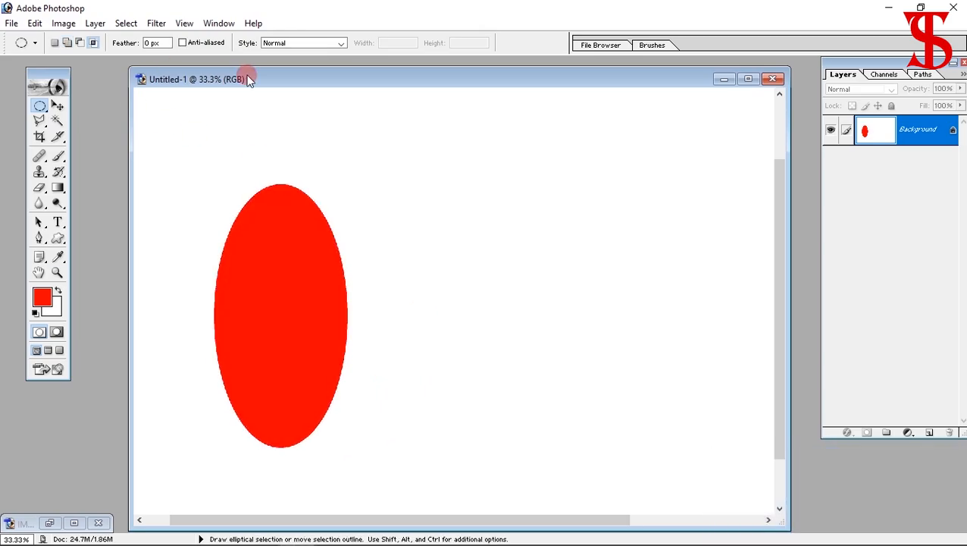
- Turn on the Elliptical Marquee's Anti-aliased option and draw a second tall elliptical selection just beside the red ellipse
click(182, 43)
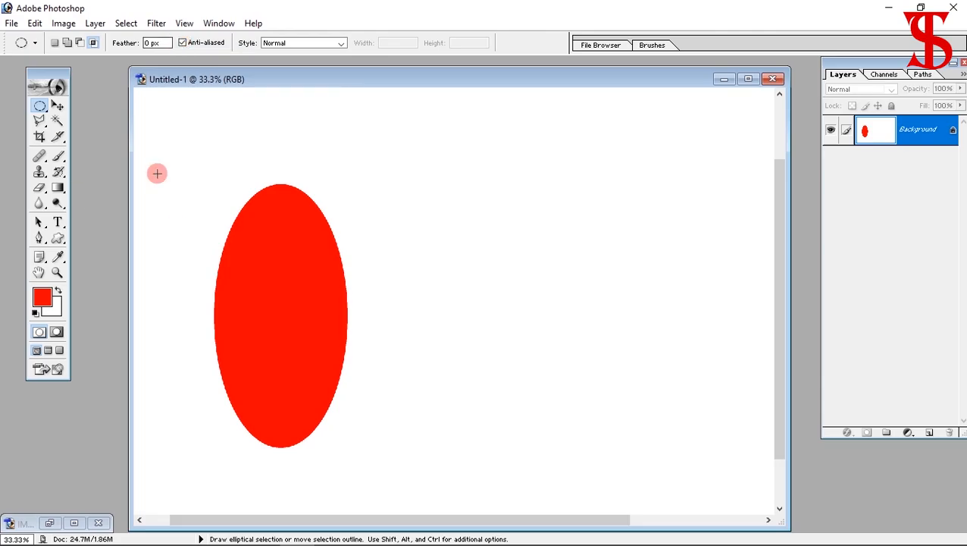
drag(367, 214, 466, 444)
key(space)
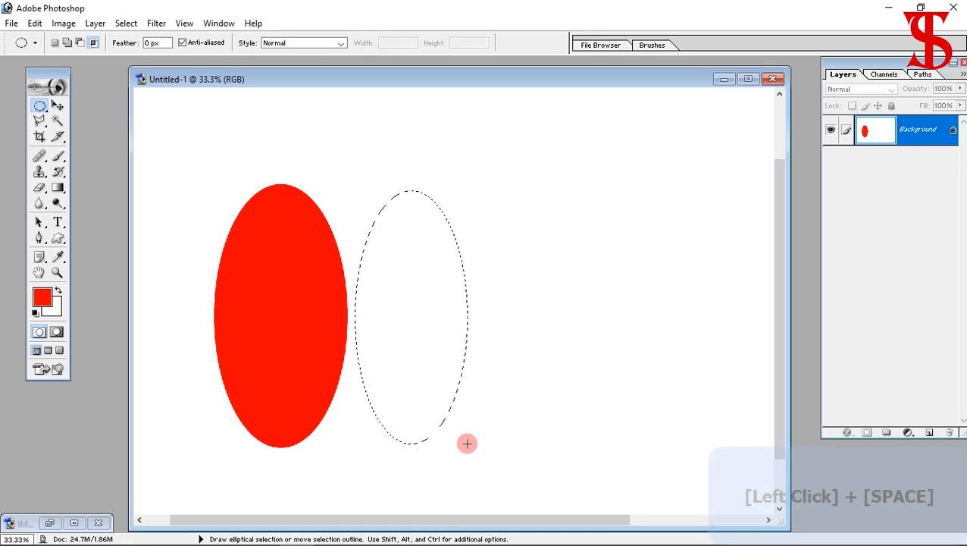
- Set the foreground color to blue 0016BD and fill the second elliptical selection with it, finishing deselected
click(44, 296)
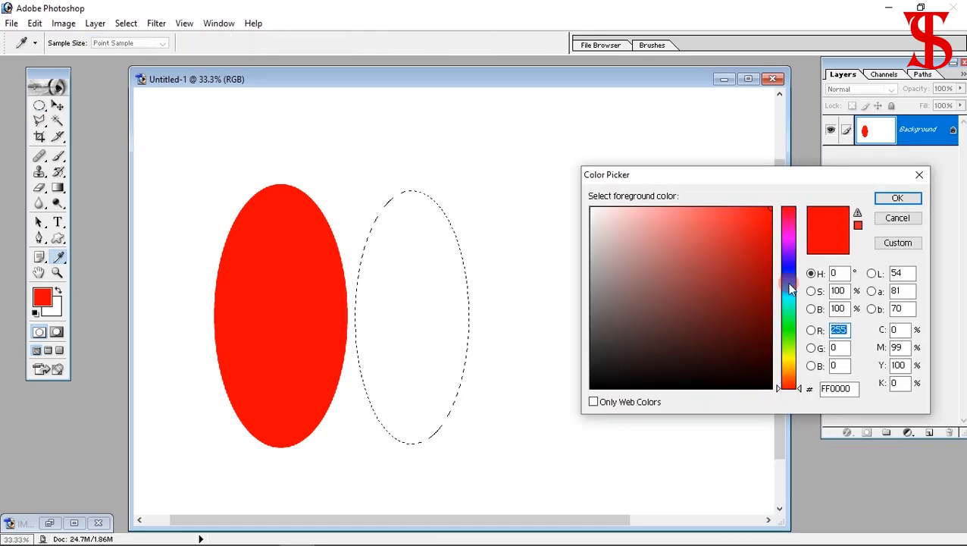
drag(790, 288, 788, 270)
click(770, 253)
click(899, 199)
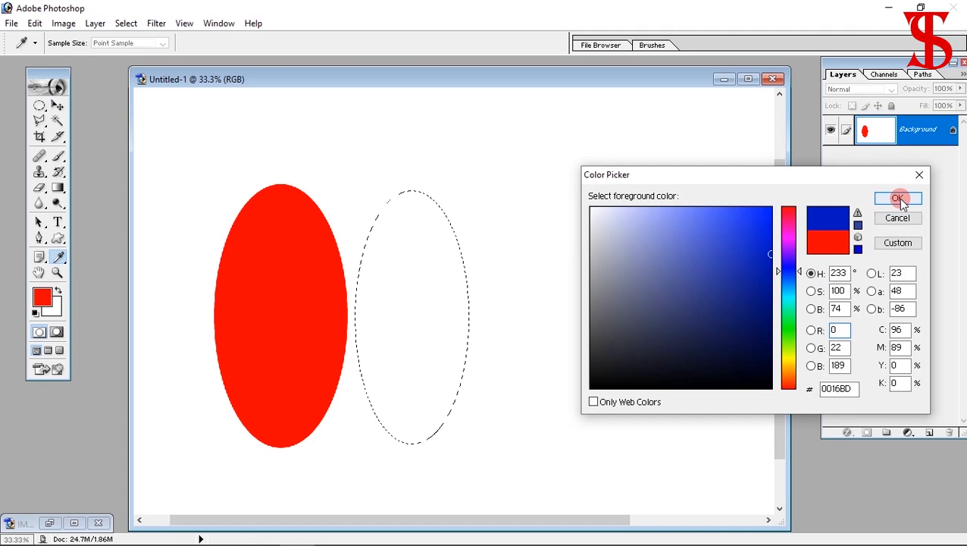
key(shift+BackSpace)
key(Return)
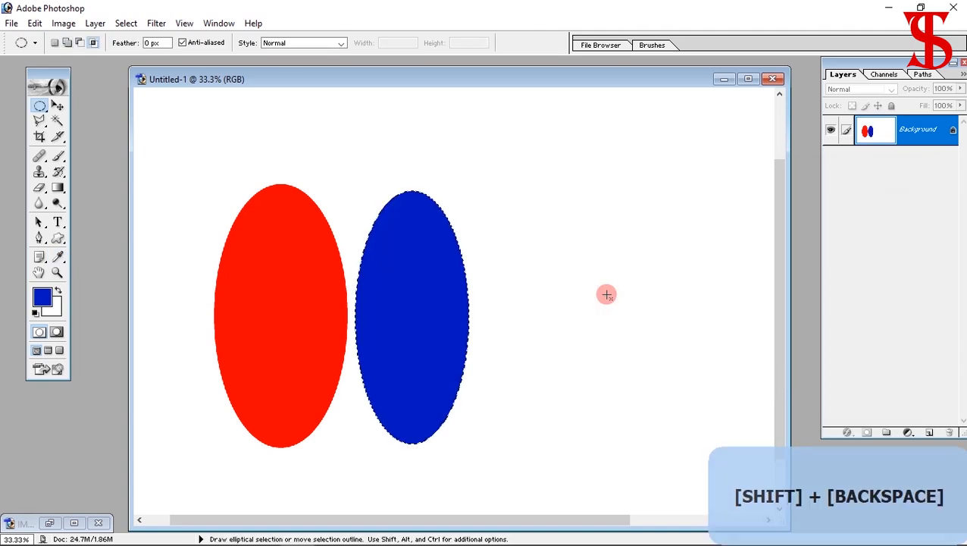
key(ctrl+d)
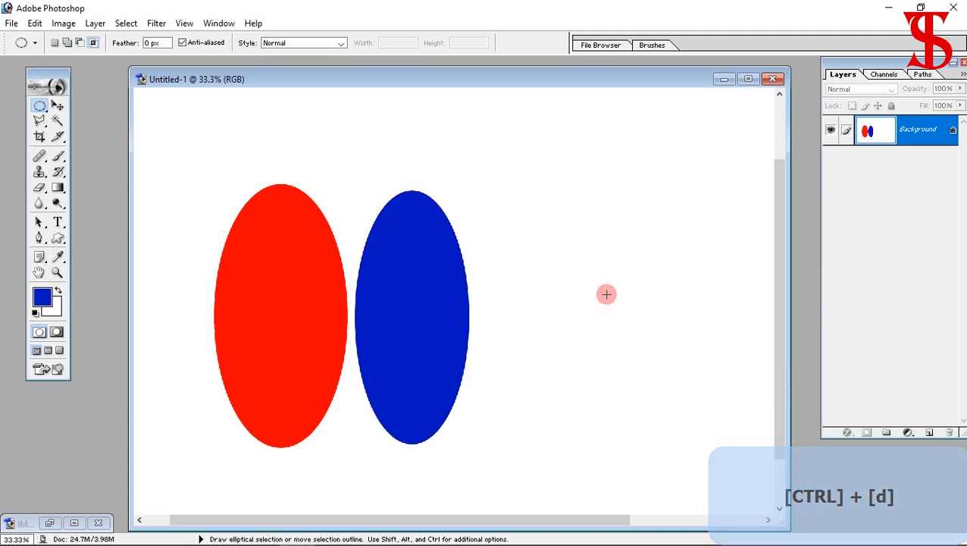
- Magnify the red ellipse near its edge to 1290%, and zoom back out to 50% to look at both ellipses
click(56, 272)
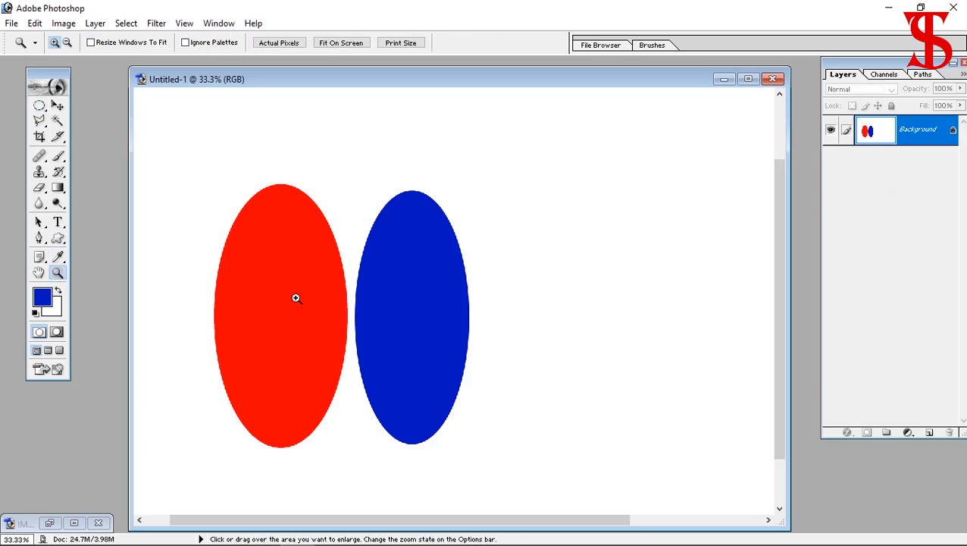
click(354, 313)
drag(367, 316, 391, 330)
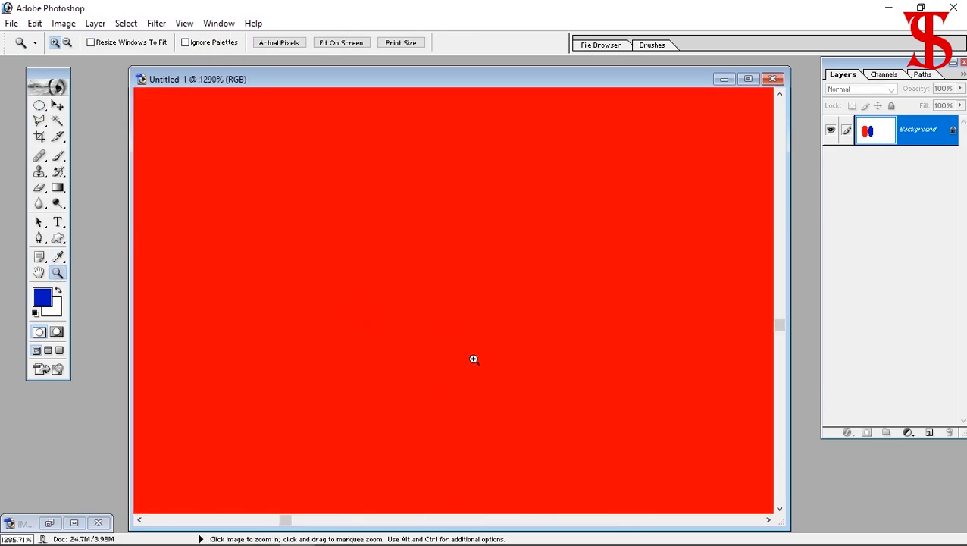
drag(288, 521, 315, 521)
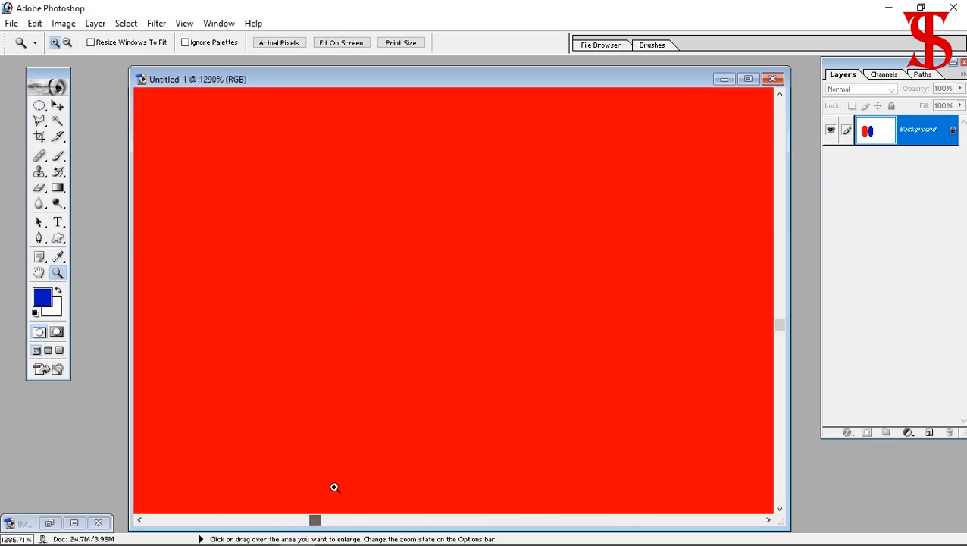
alt+click(410, 331)
alt+click(410, 333)
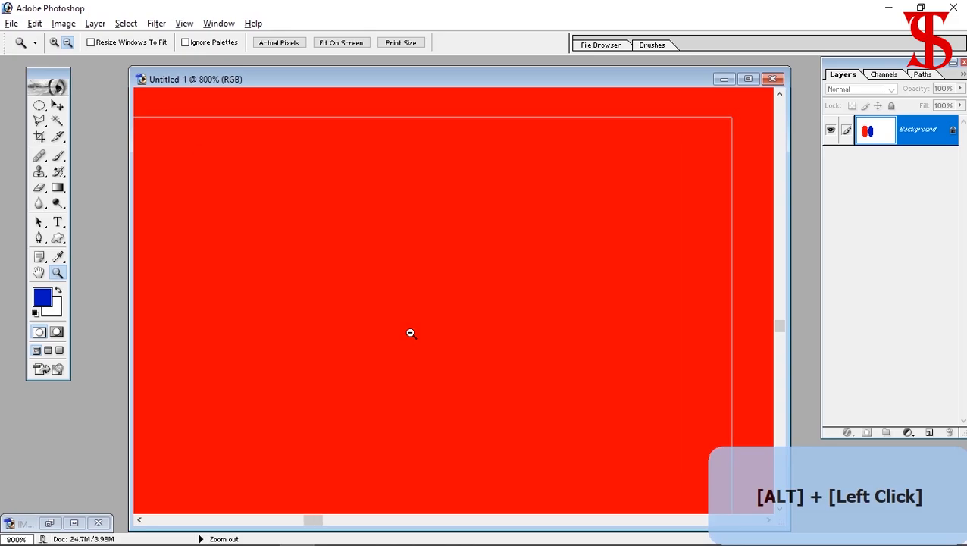
alt+click(412, 333)
alt+click(412, 334)
alt+click(413, 334)
alt+click(416, 335)
alt+click(416, 334)
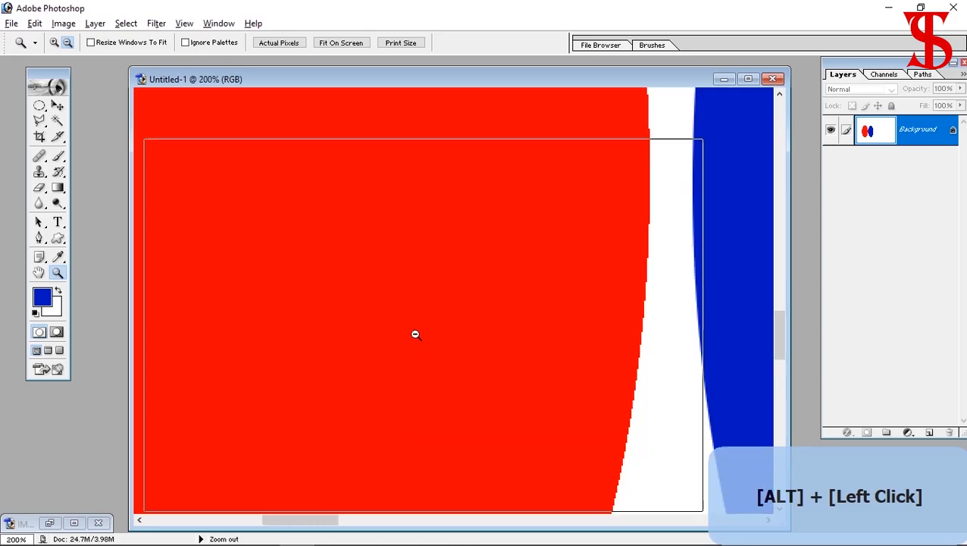
alt+click(416, 333)
alt+click(416, 333)
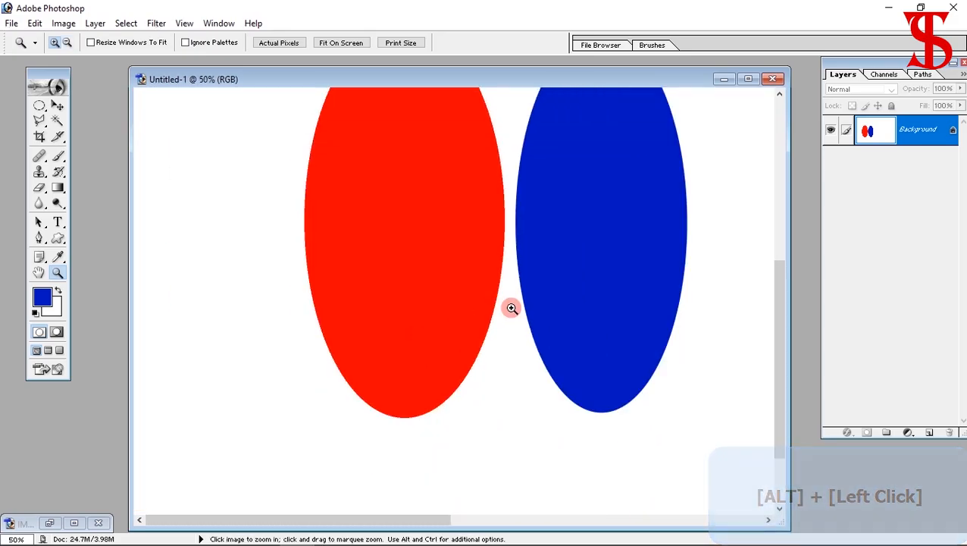
- Magnify the gap between the red and blue ellipses to 700% to compare their aliased and anti-aliased edges
click(512, 227)
click(452, 318)
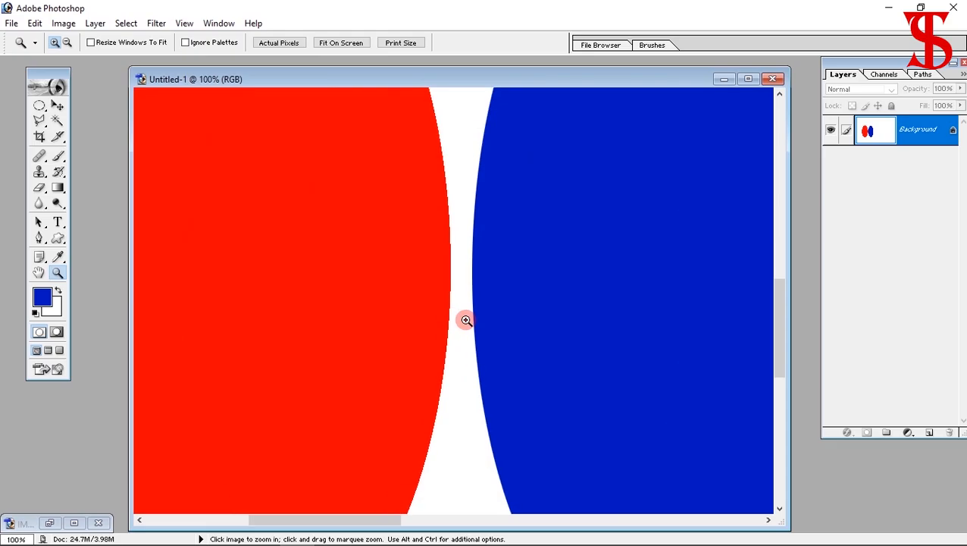
click(466, 319)
click(440, 290)
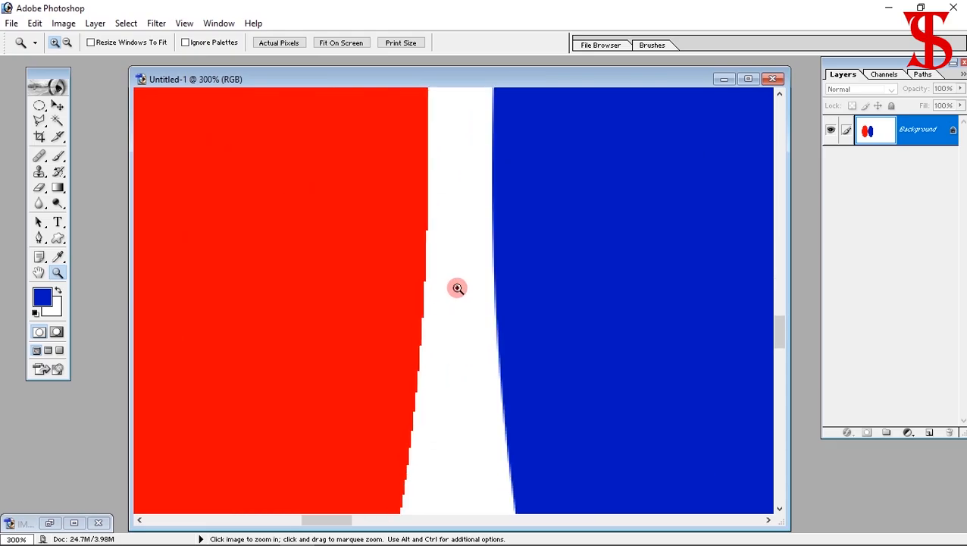
click(458, 288)
click(458, 288)
click(458, 287)
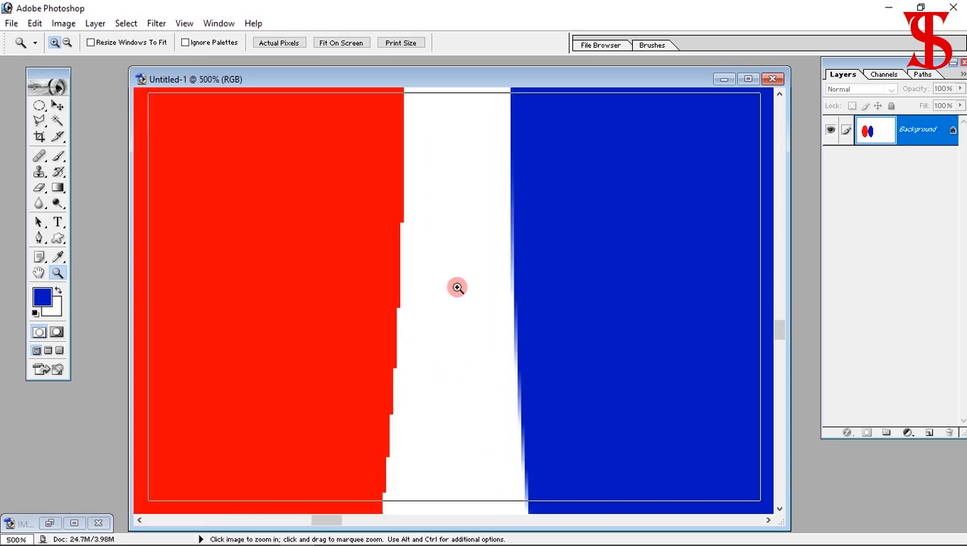
key(space)
drag(457, 367, 479, 250)
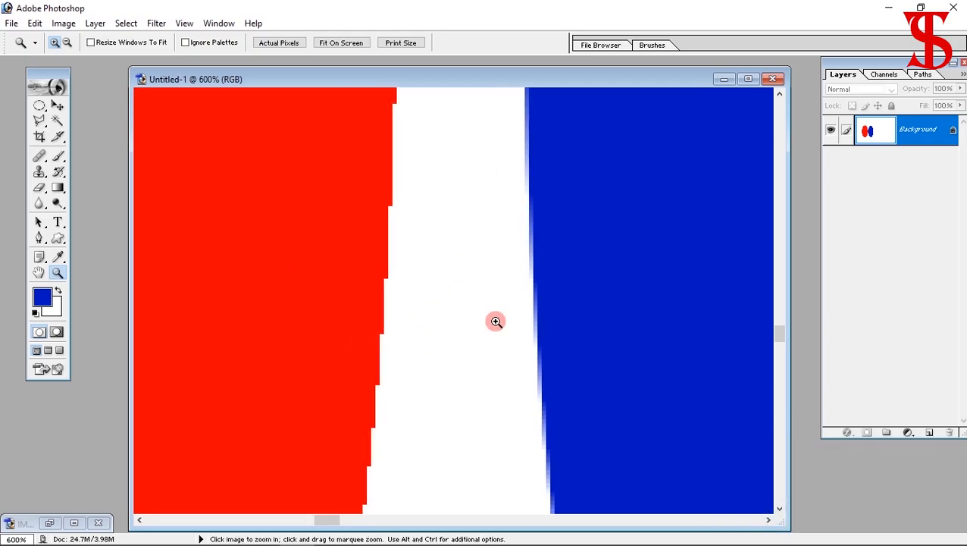
click(443, 311)
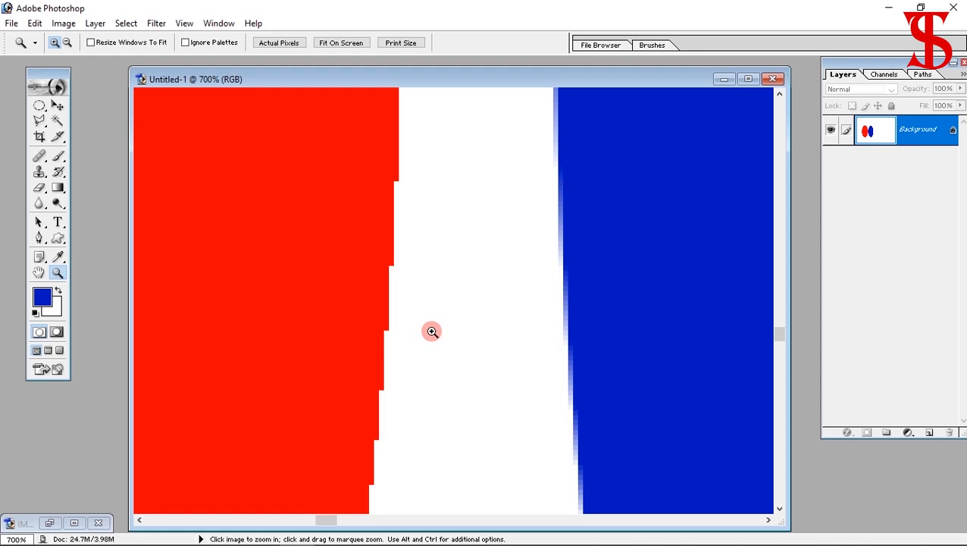
- Fit the whole canvas in the window and return to the Elliptical Marquee tool's feather setting
click(57, 106)
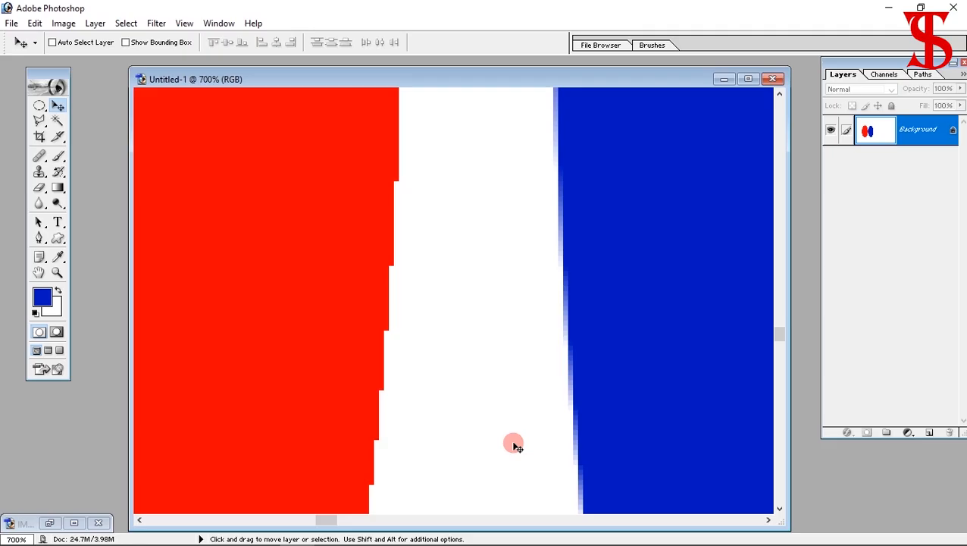
key(ctrl+0)
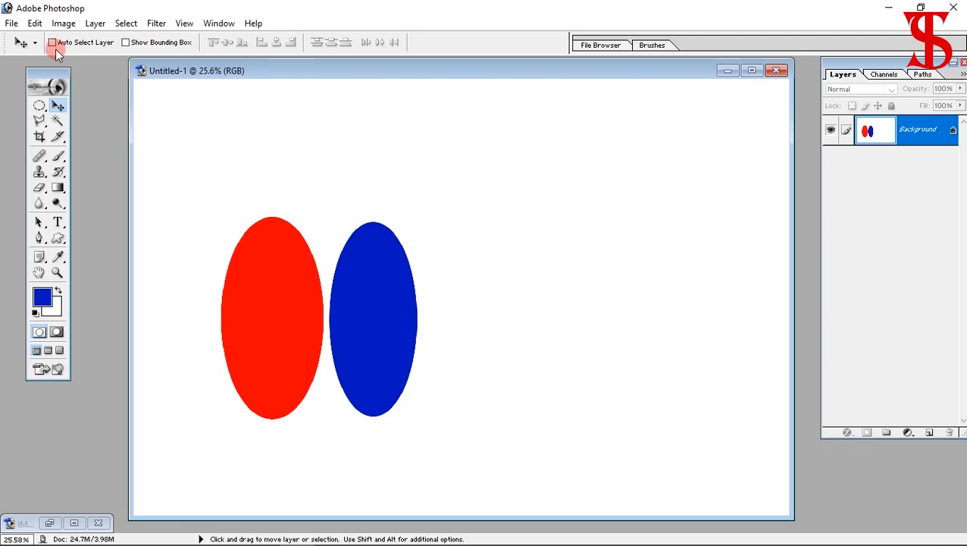
click(39, 106)
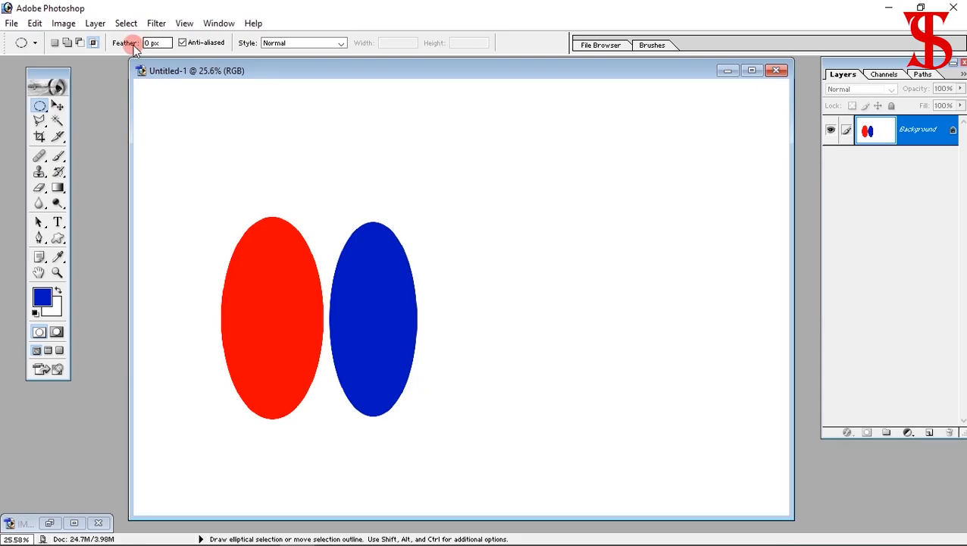
click(166, 42)
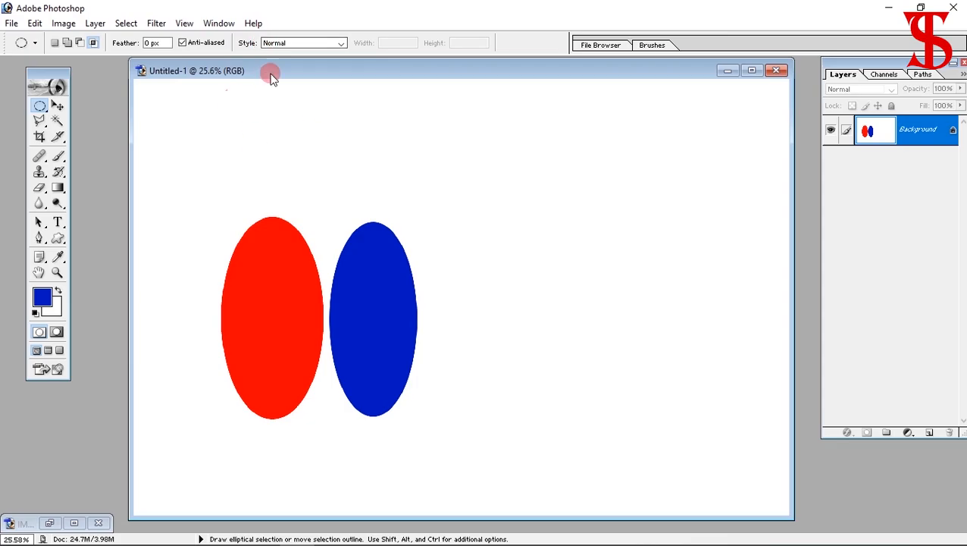
- Switch to the Rectangular Marquee in Normal style and demonstrate freely proportioned selections beside the blue ellipse, finishing deselected
click(334, 43)
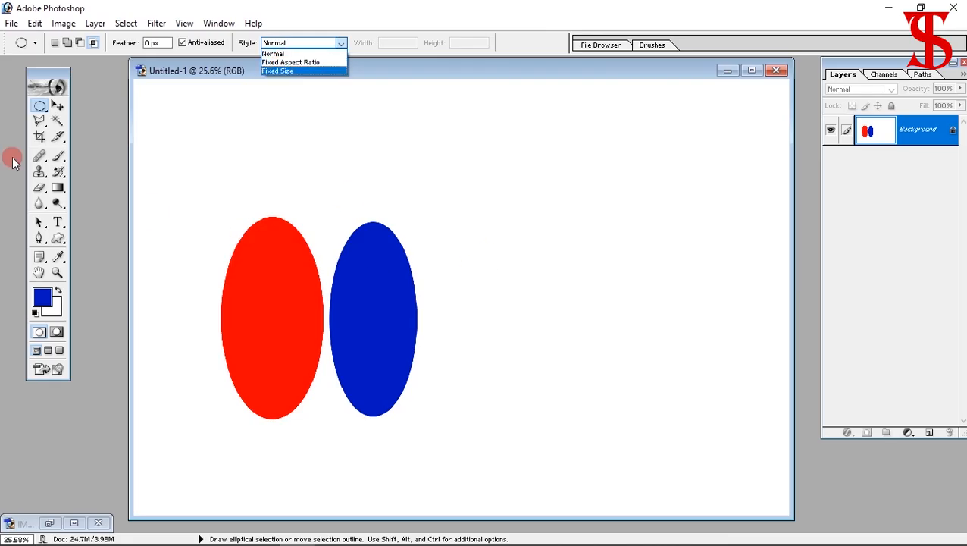
click(40, 111)
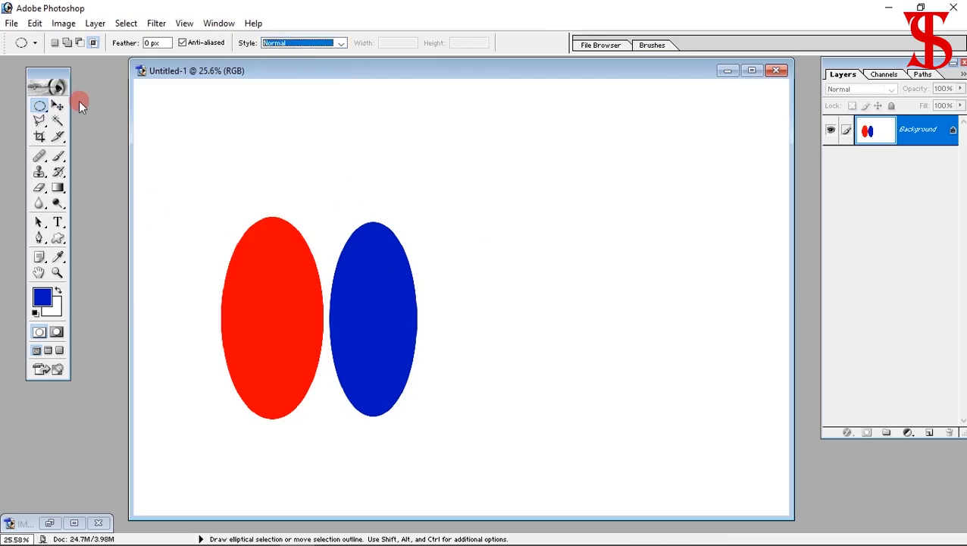
drag(40, 106, 75, 107)
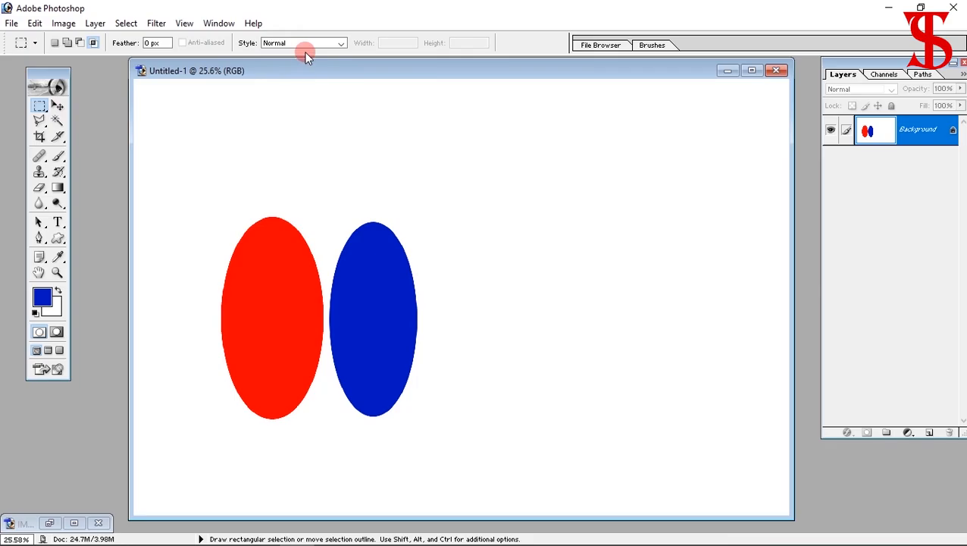
drag(391, 155, 545, 263)
drag(450, 317, 564, 419)
click(485, 220)
drag(460, 196, 609, 376)
key(ctrl+d)
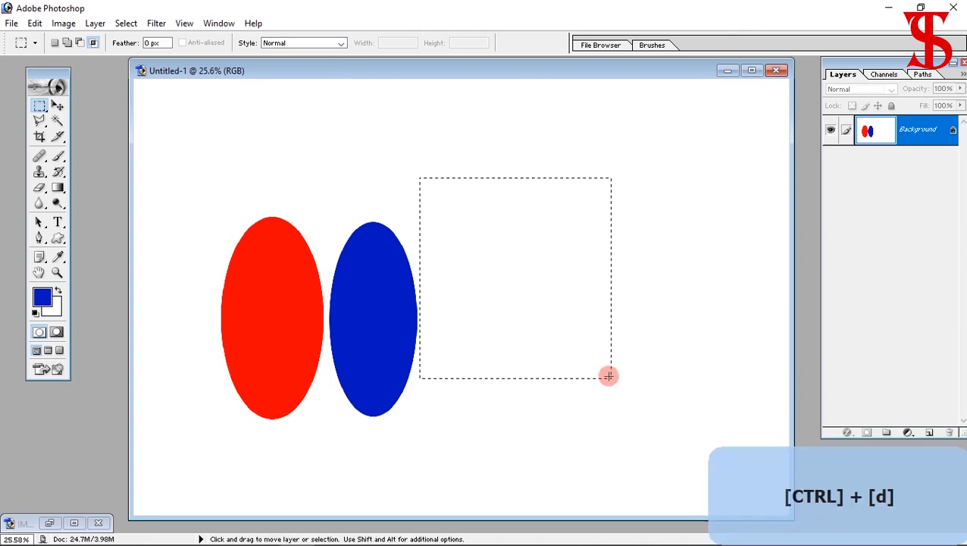
- Set the marquee style to Fixed Aspect Ratio and demonstrate a square selection beside the blue ellipse, finishing deselected
click(336, 44)
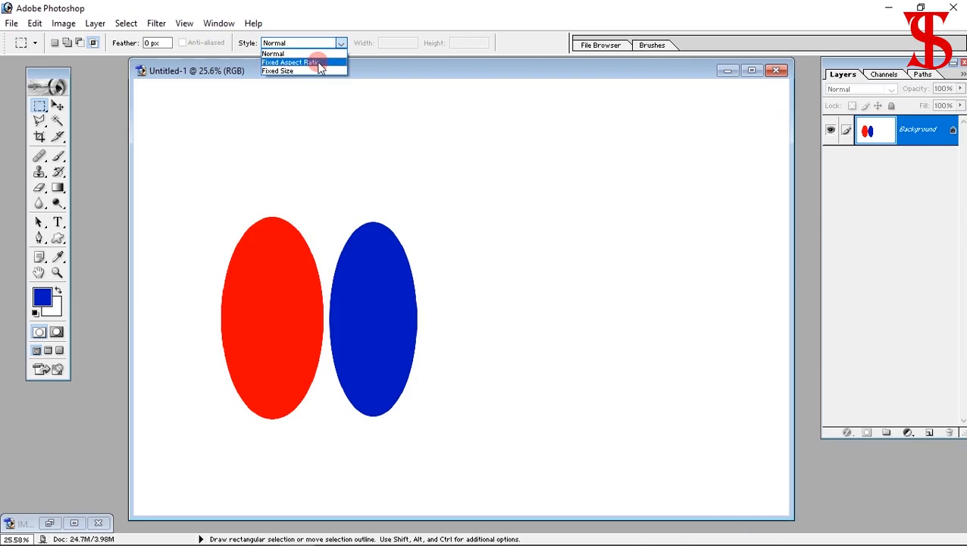
click(319, 63)
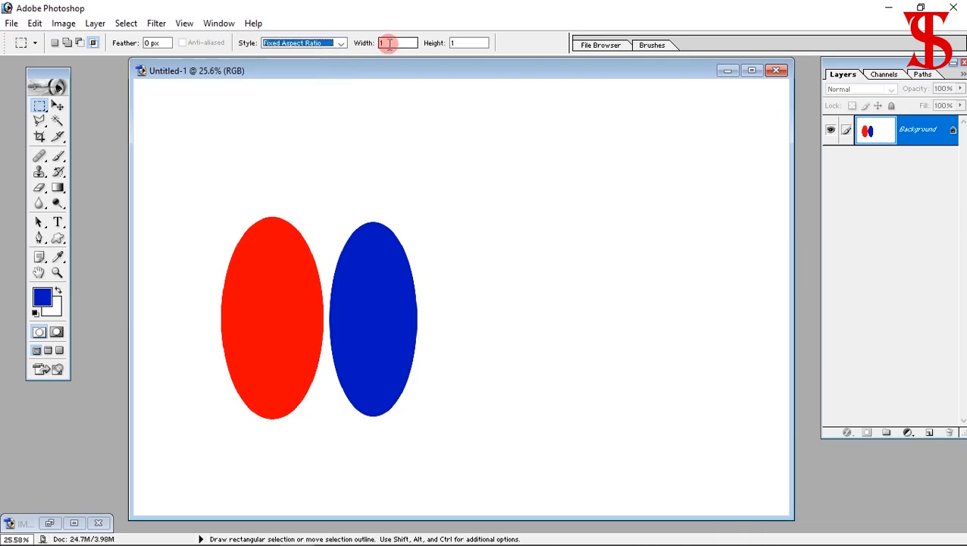
drag(415, 171, 720, 395)
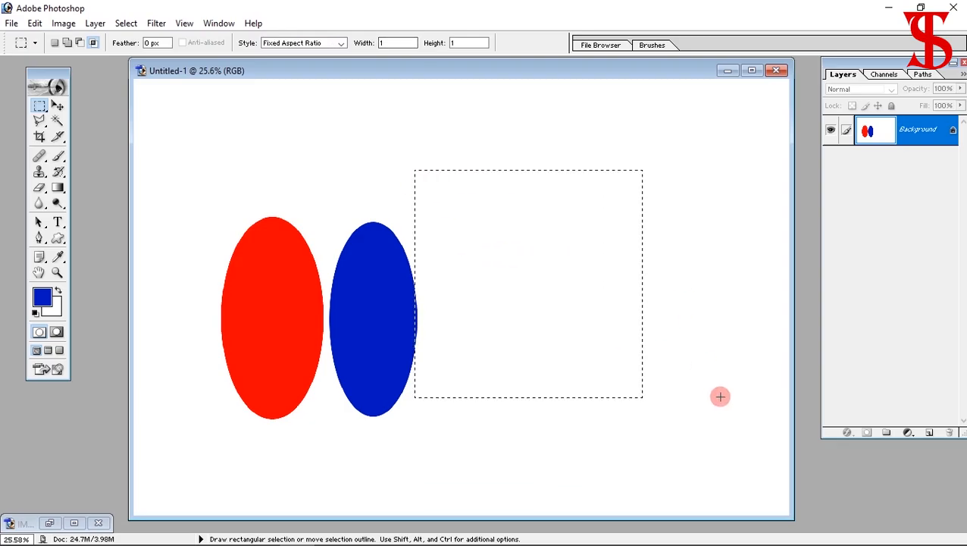
key(ctrl+d)
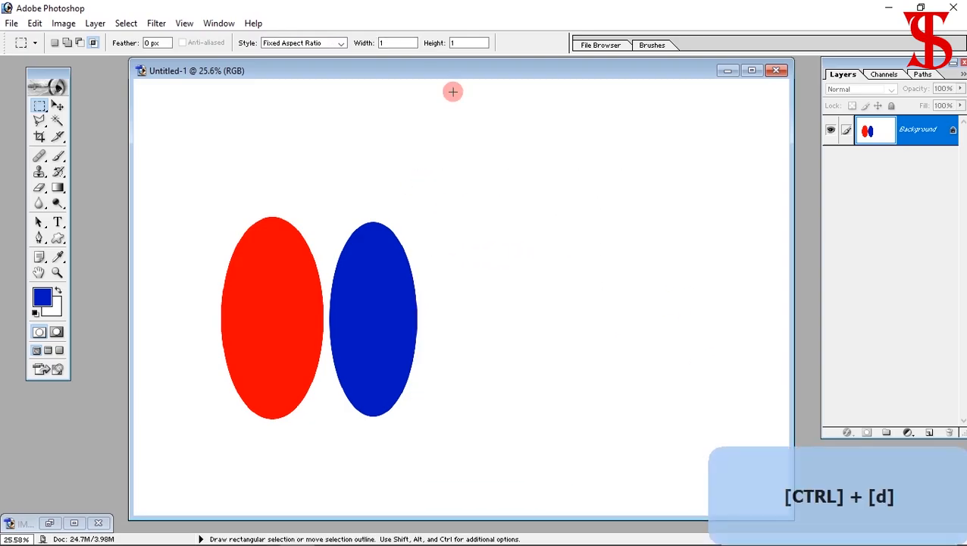
- Set the aspect ratio's height to 2 and draw a selection twice as tall as wide beside the blue ellipse
double_click(452, 42)
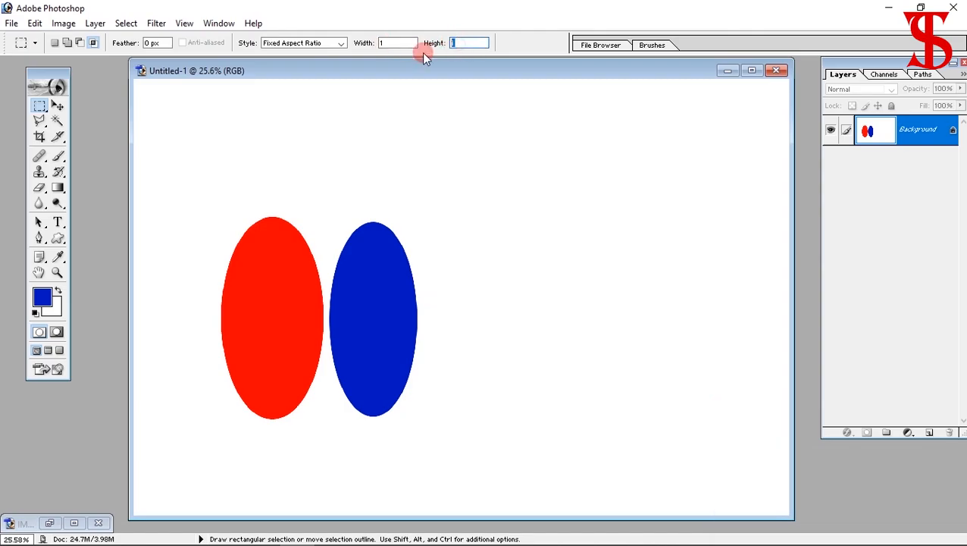
text(2)
drag(429, 142, 668, 417)
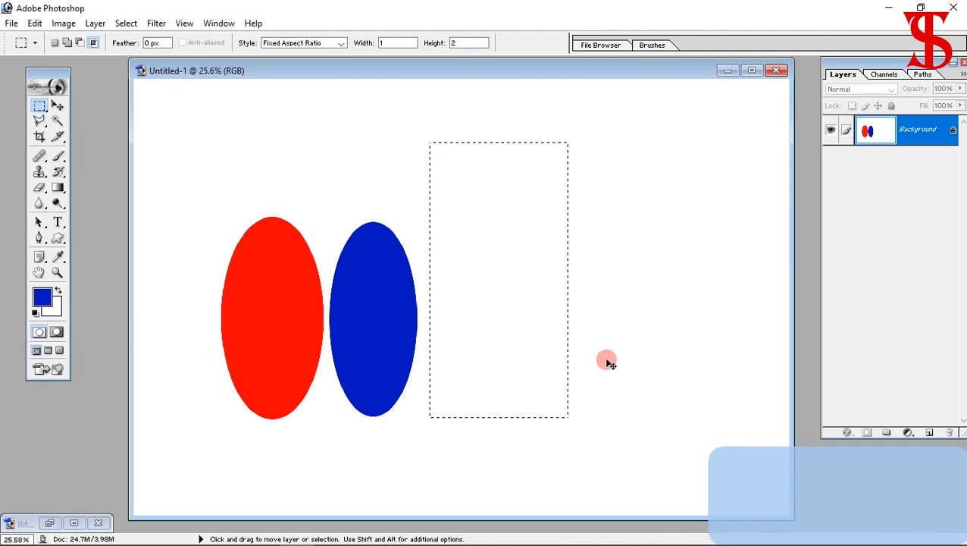
- Clear the current selection and change the Rectangular Marquee style to Fixed Size
key(ctrl+d)
click(338, 44)
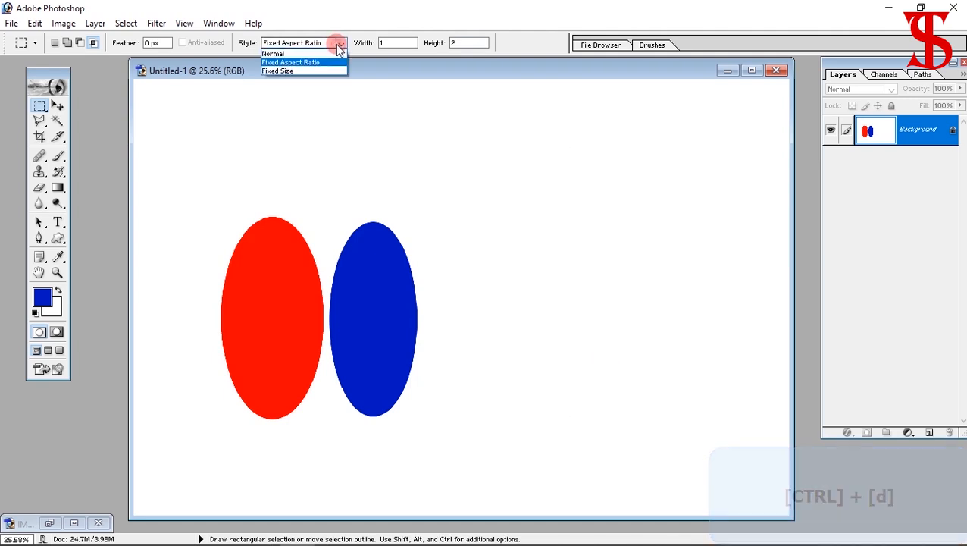
click(300, 72)
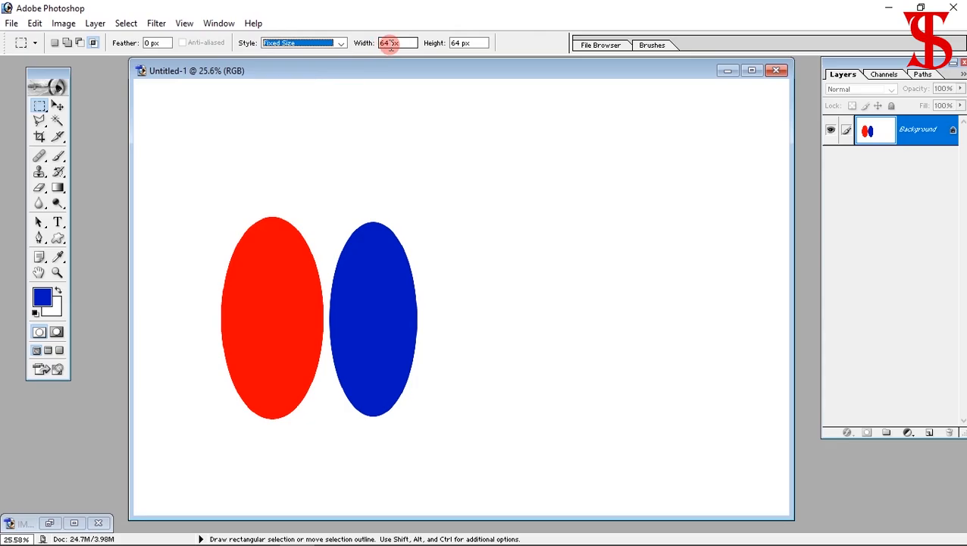
- Set the fixed width to 100 px and try placing 100 by 64 px selections to the right of the blue ellipse
double_click(379, 43)
text(100)
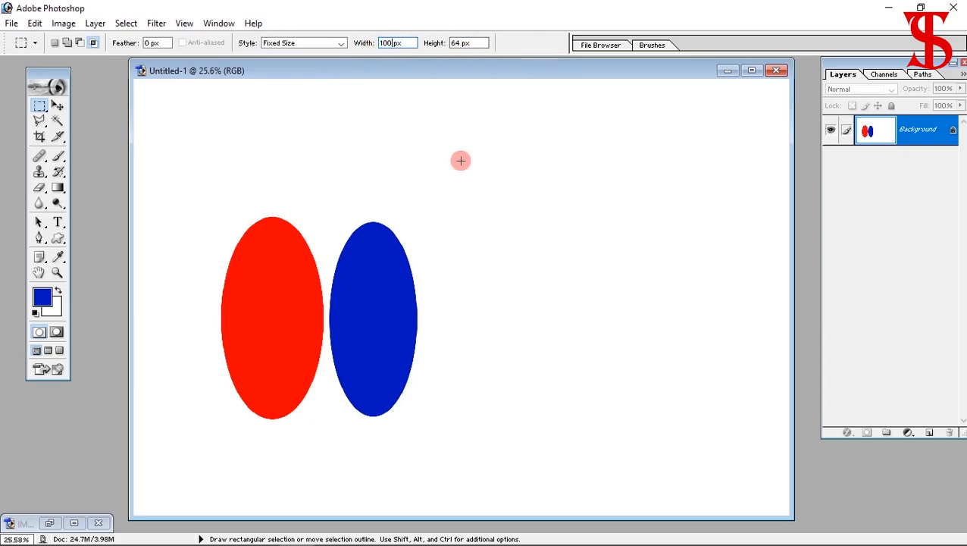
click(425, 147)
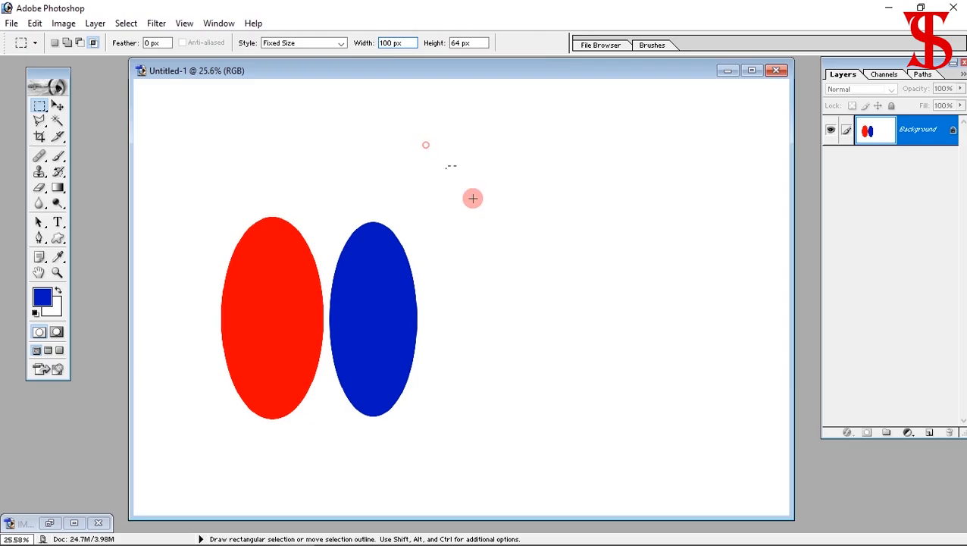
click(640, 403)
click(464, 209)
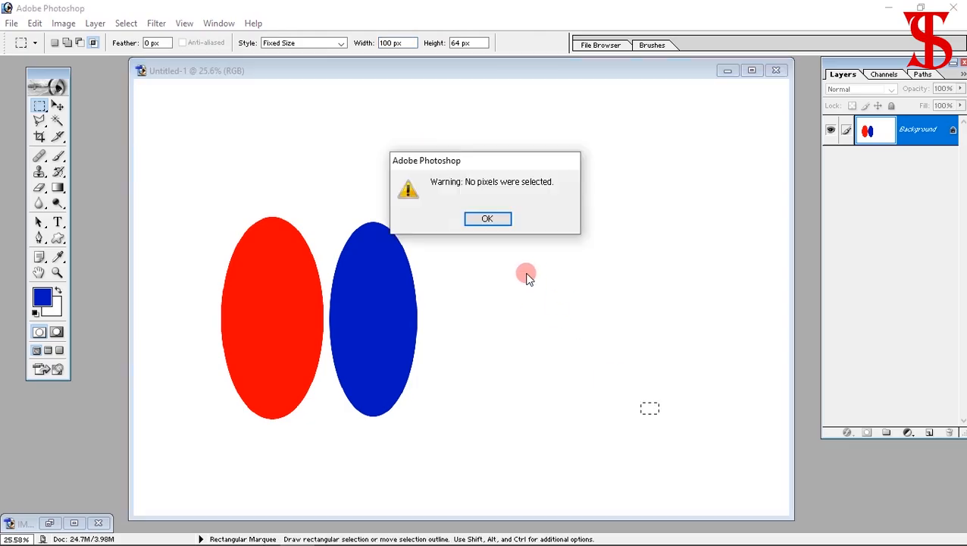
click(498, 219)
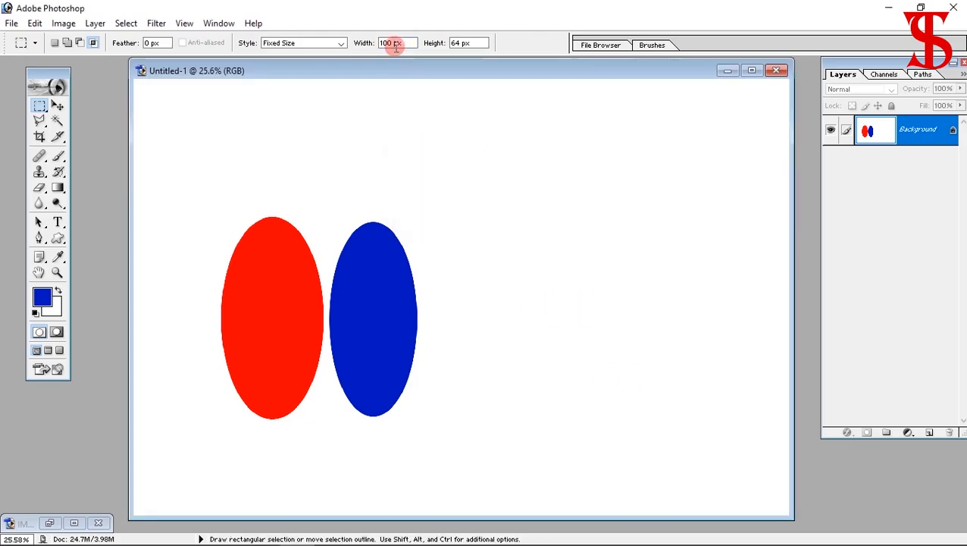
- Set the fixed size to 350 px wide by 250 px high and place one selection just above and right of the blue ellipse
drag(392, 43, 374, 47)
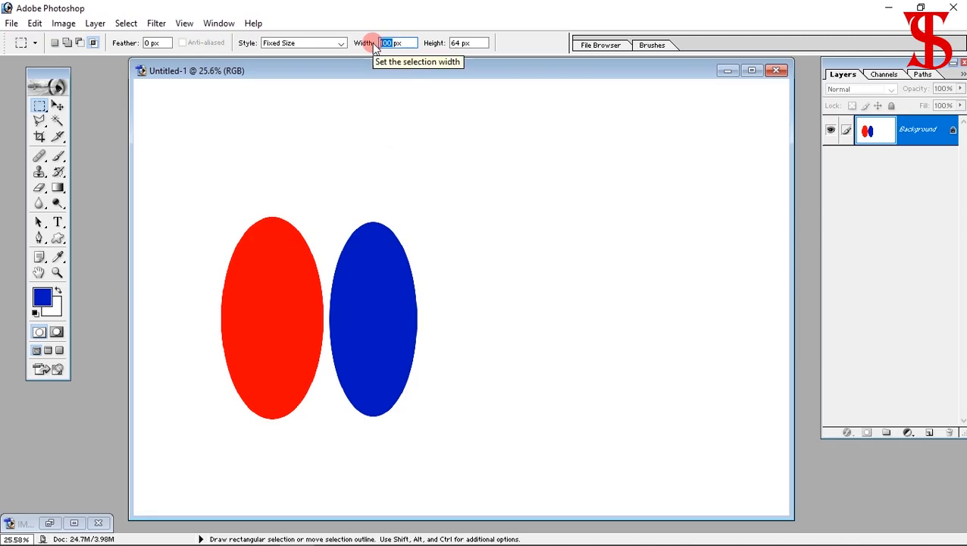
text(35)
click(459, 38)
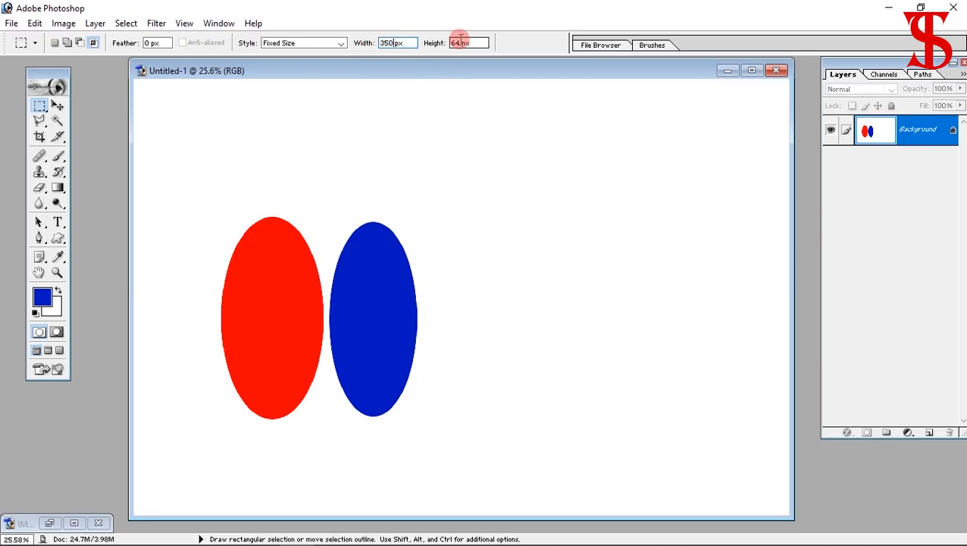
text(250)
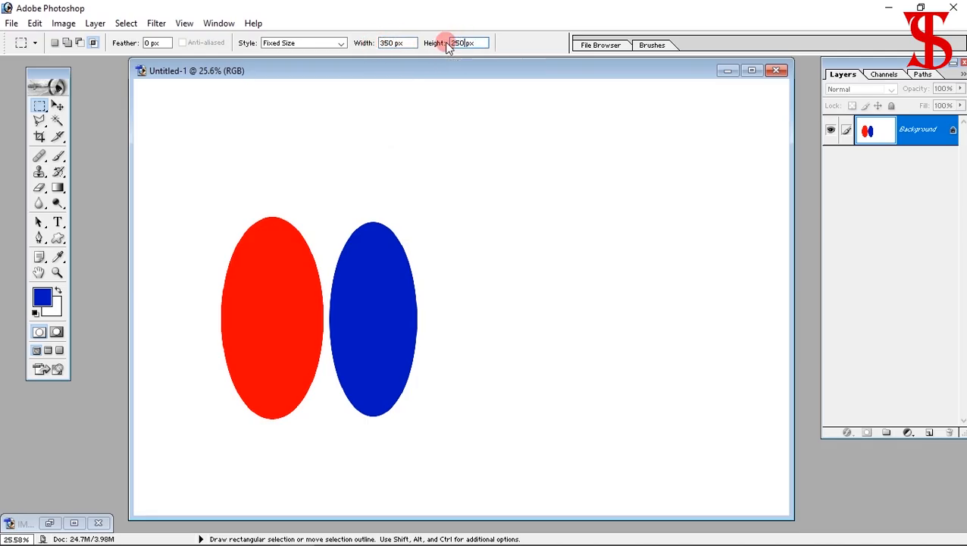
click(424, 180)
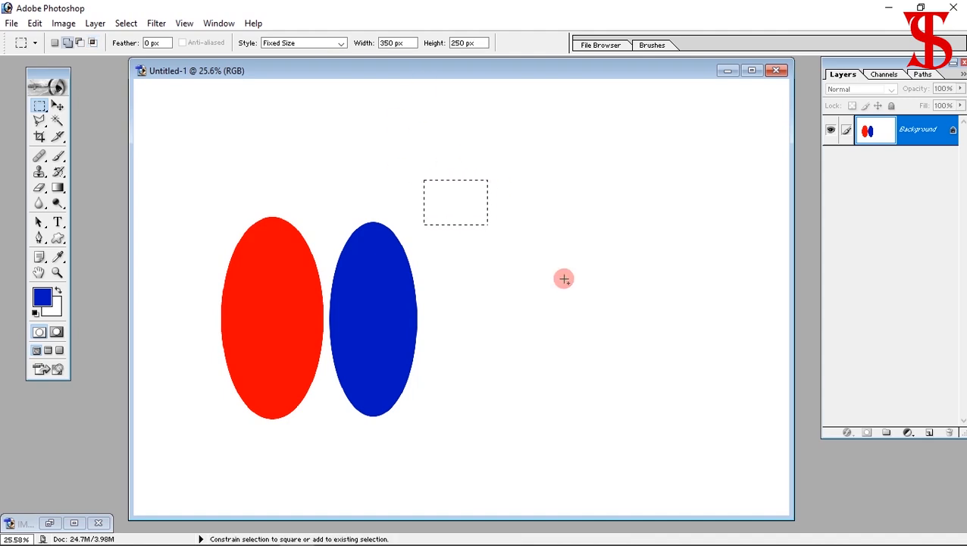
- Fill the fixed-size rectangular selection with the blue foreground color and deselect it
key(shift+BackSpace)
key(Return)
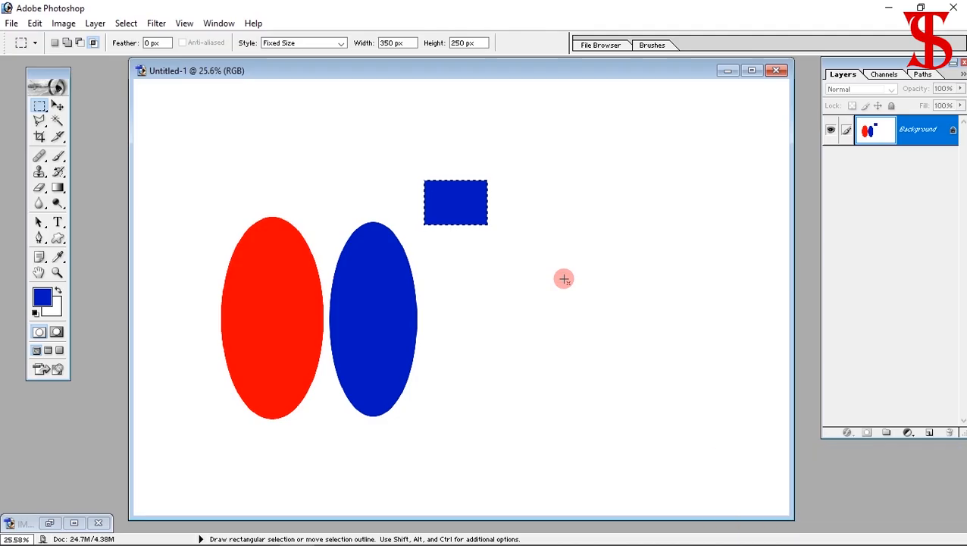
key(ctrl+d)
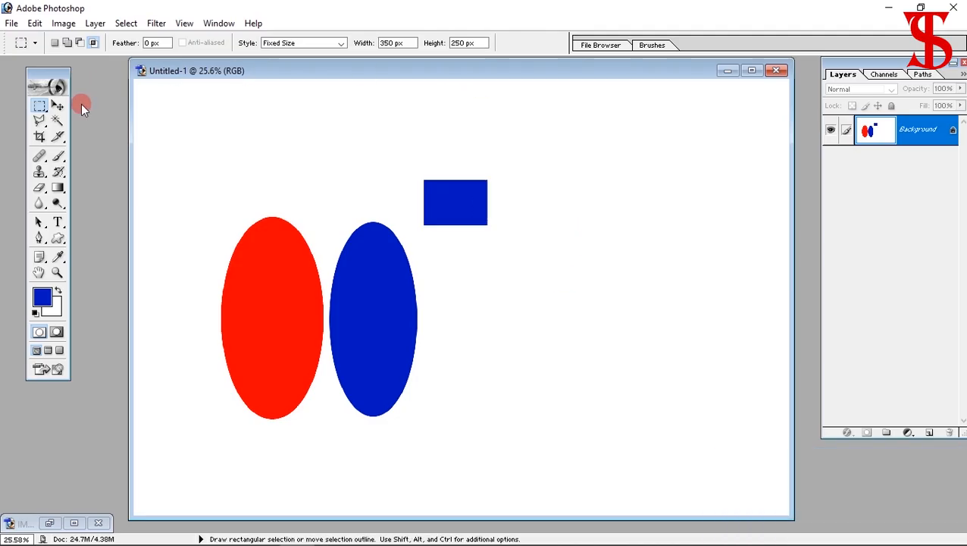
drag(41, 106, 370, 239)
drag(219, 276, 175, 289)
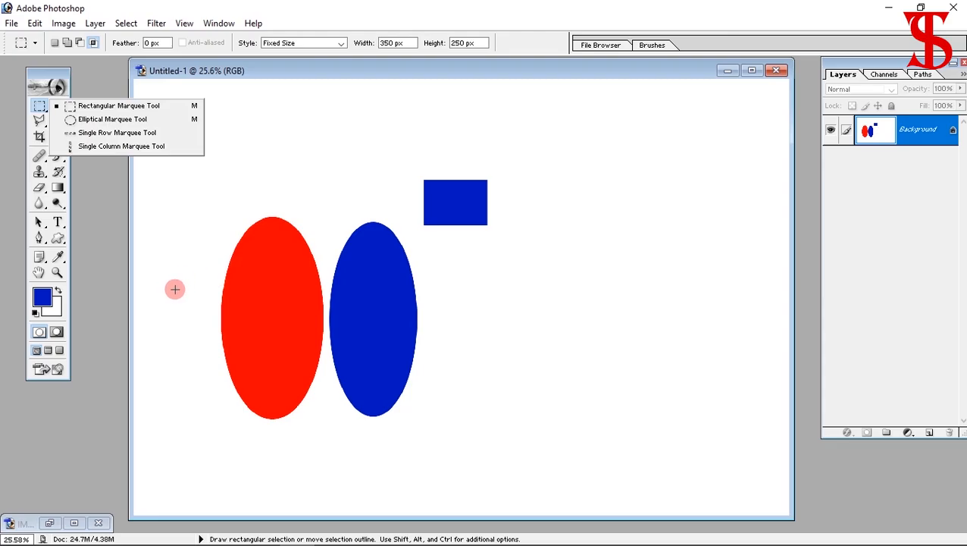
drag(226, 307, 162, 325)
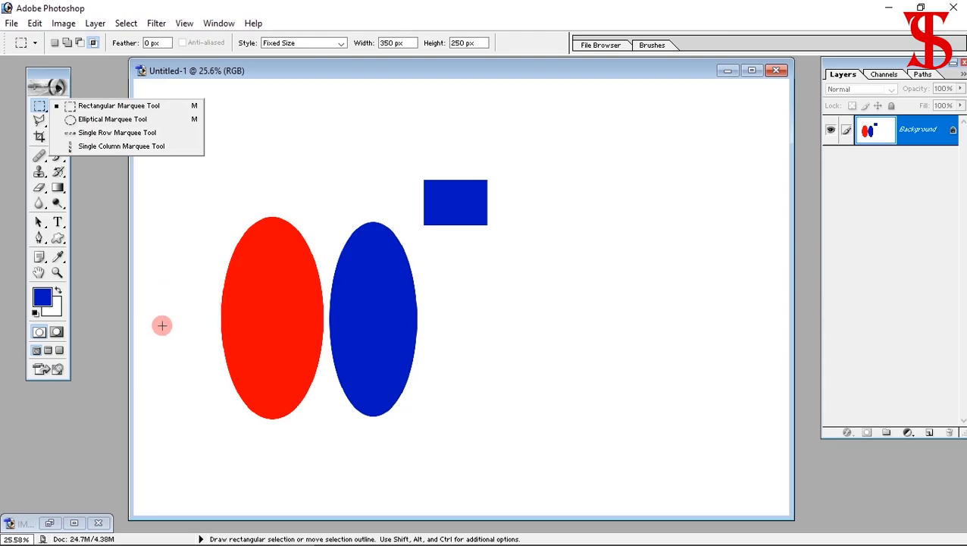
click(181, 318)
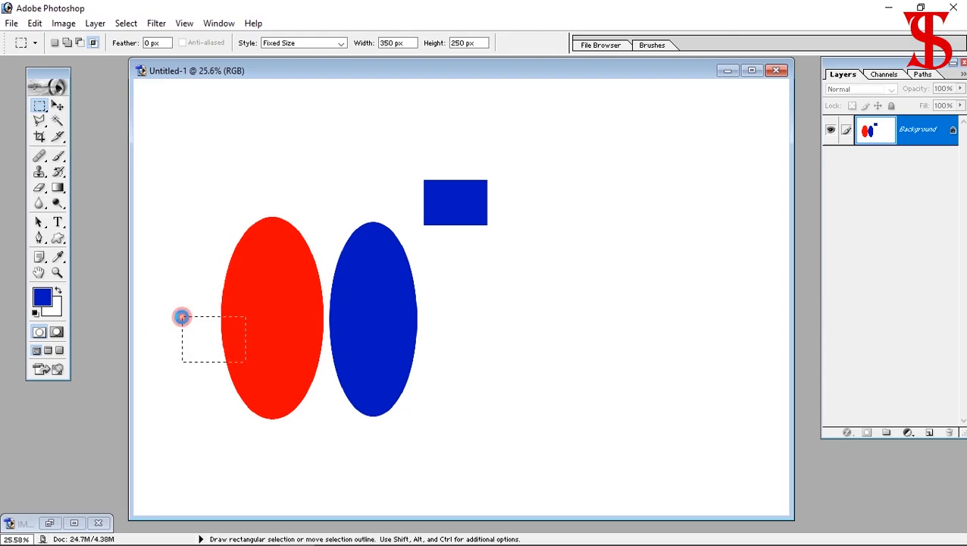
- Switch to the Single Row Marquee tool, clear the existing selection and try selecting a row across the two ellipses
drag(39, 106, 91, 135)
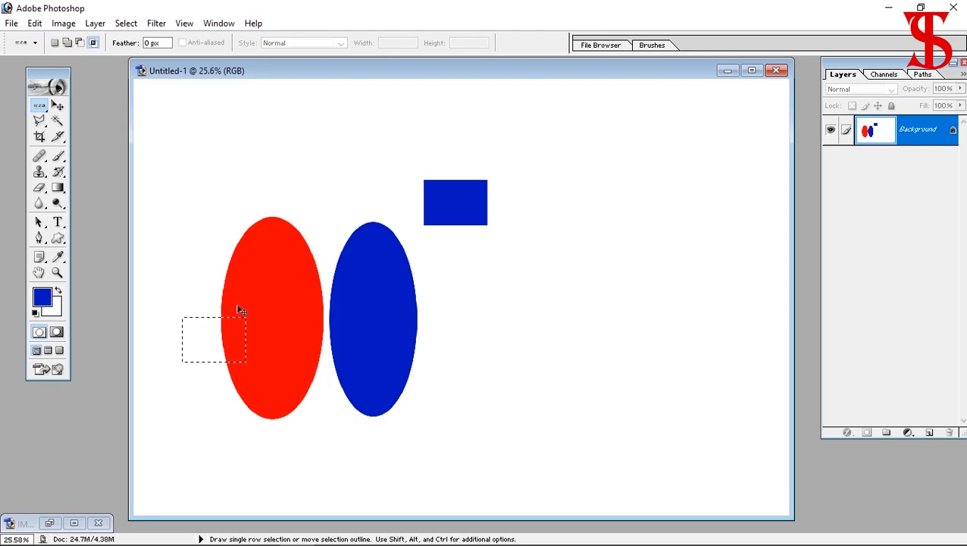
key(ctrl+d)
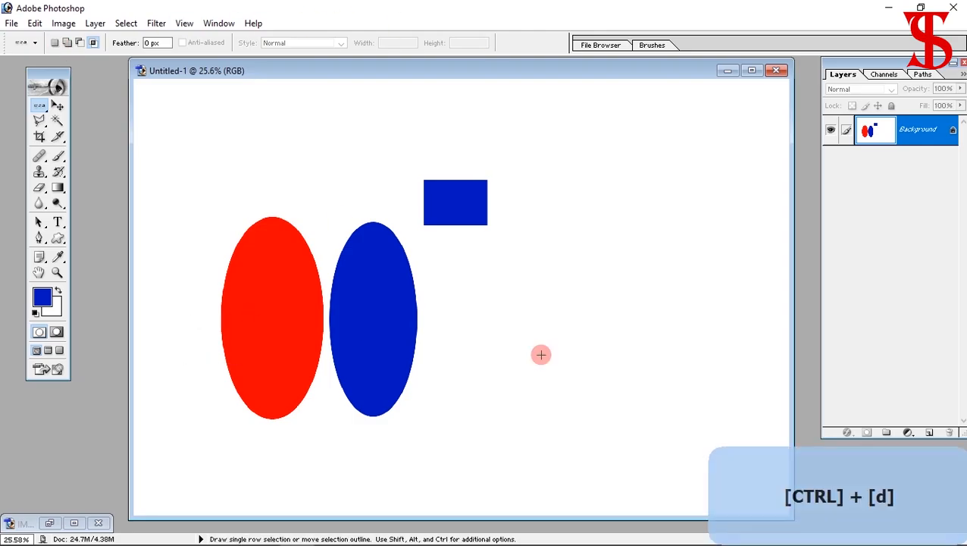
click(225, 308)
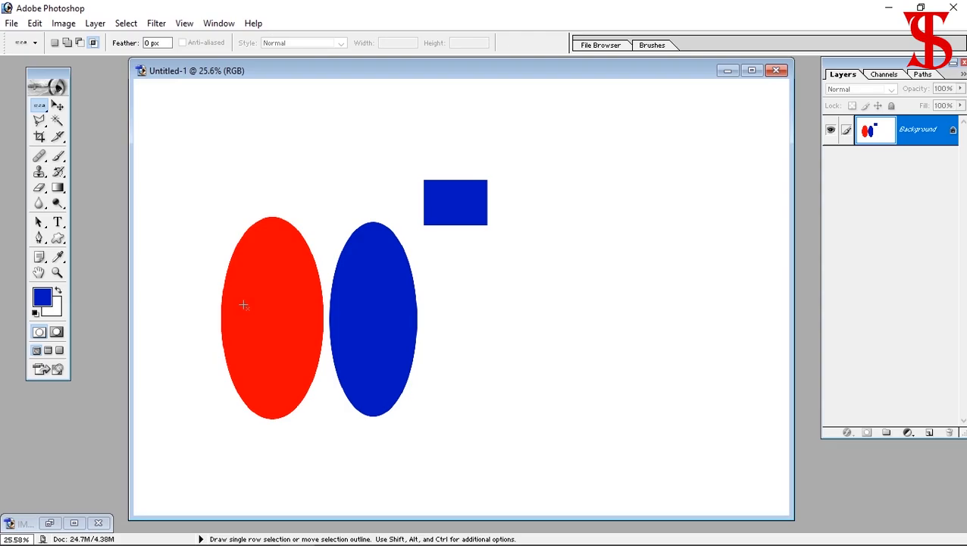
click(243, 304)
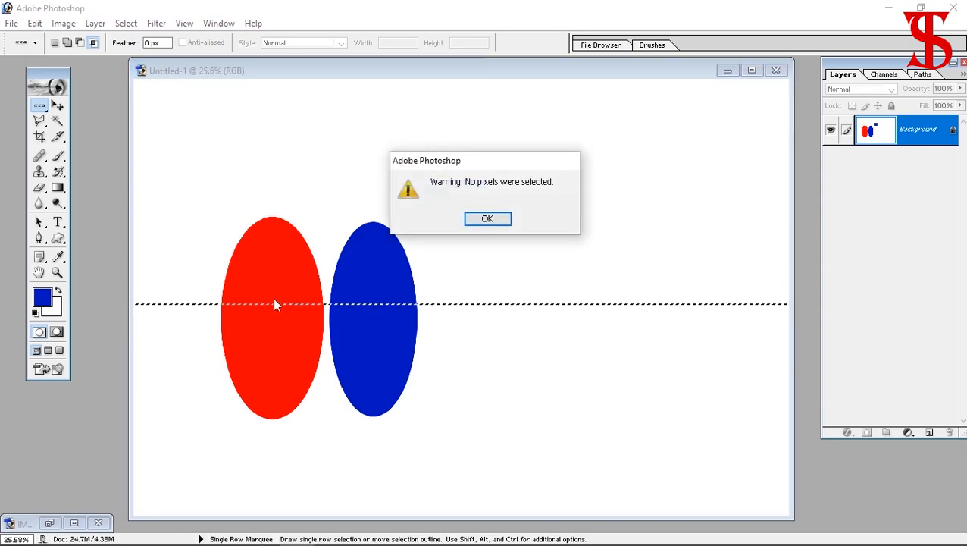
click(466, 218)
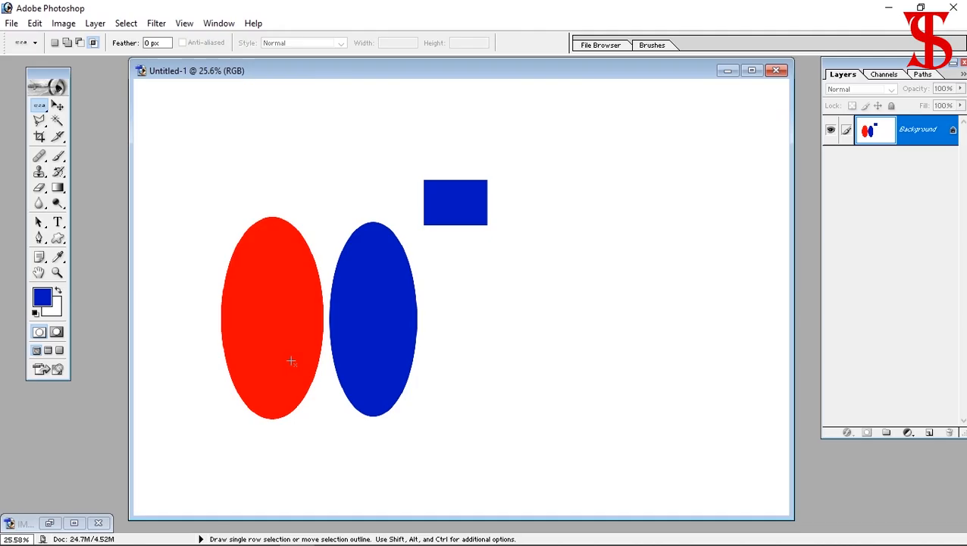
- Apply a 2-pixel border to the single-row selection crossing the red and blue ellipses
click(58, 273)
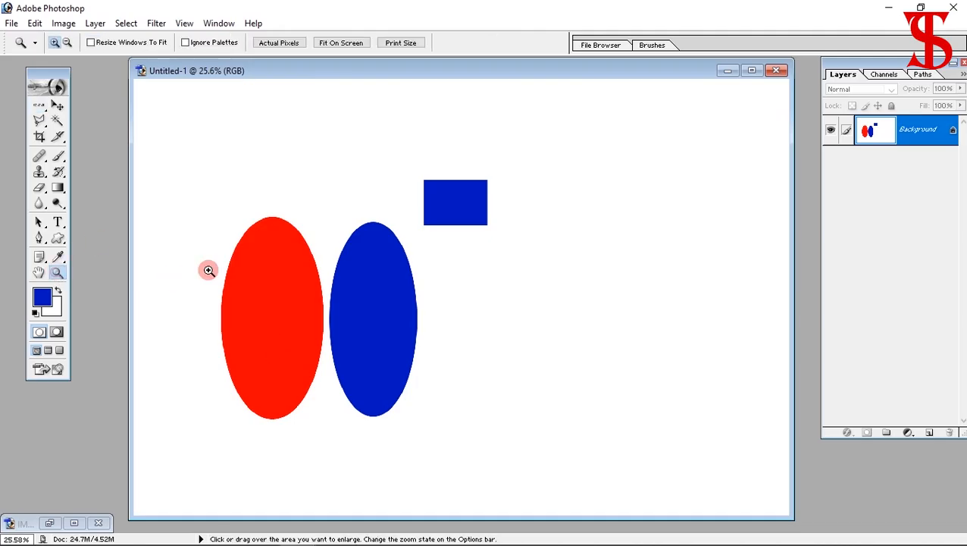
click(263, 297)
click(402, 340)
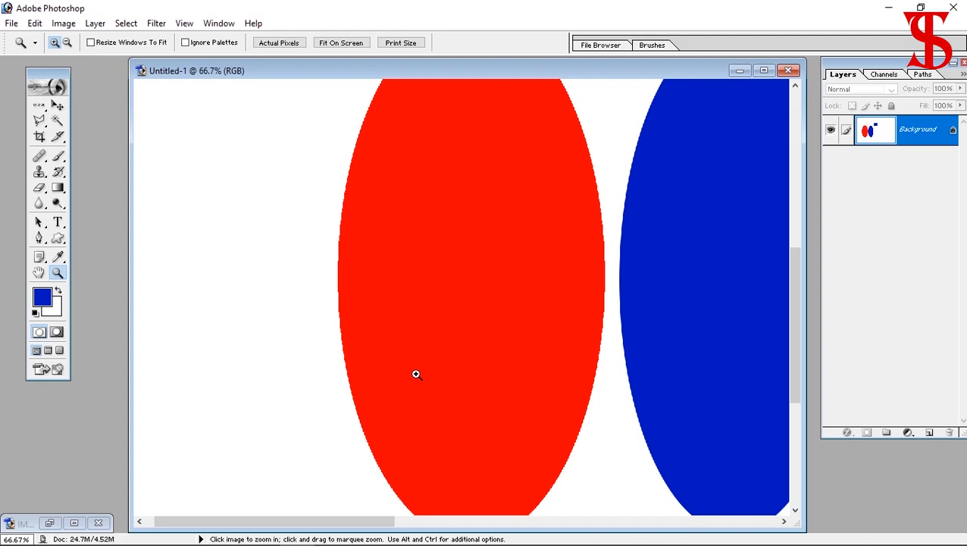
alt+click(417, 371)
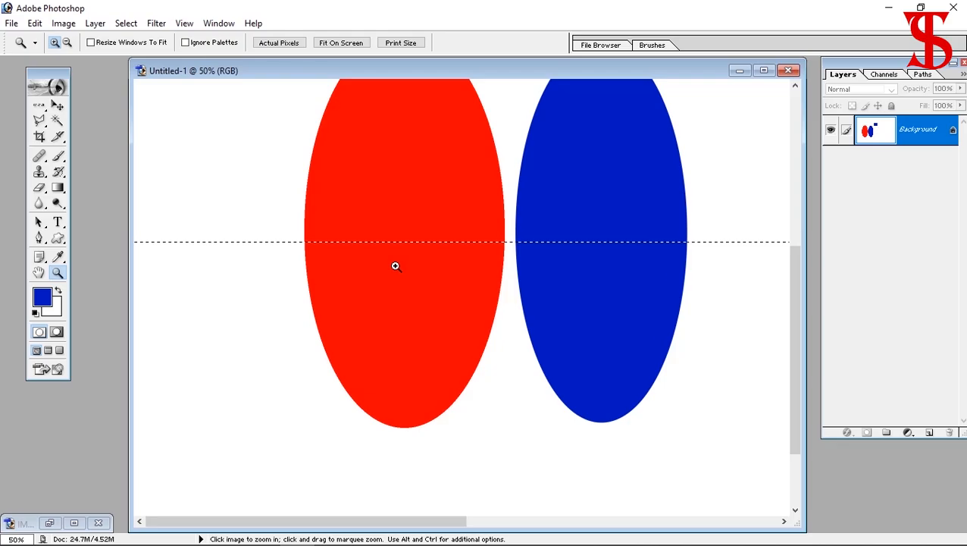
click(126, 24)
mouse_move(133, 144)
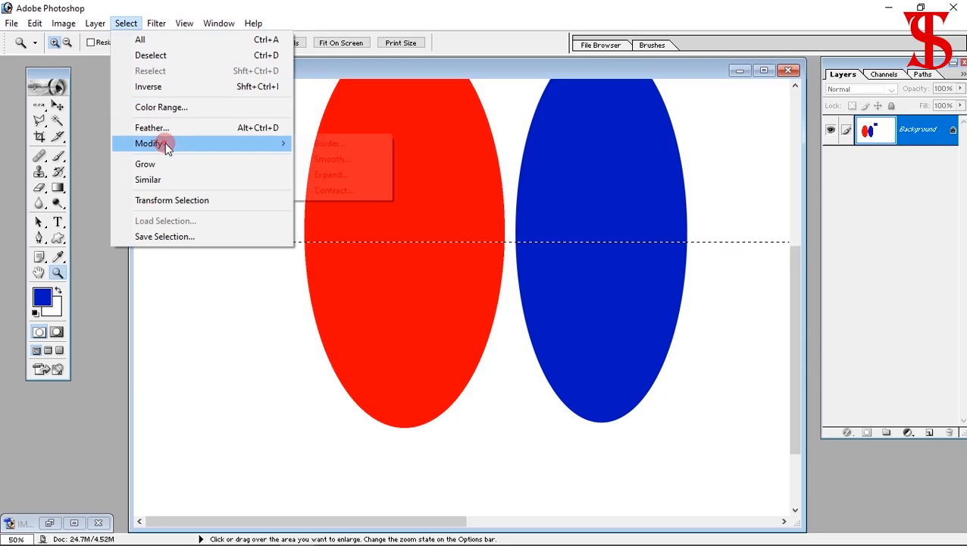
click(346, 143)
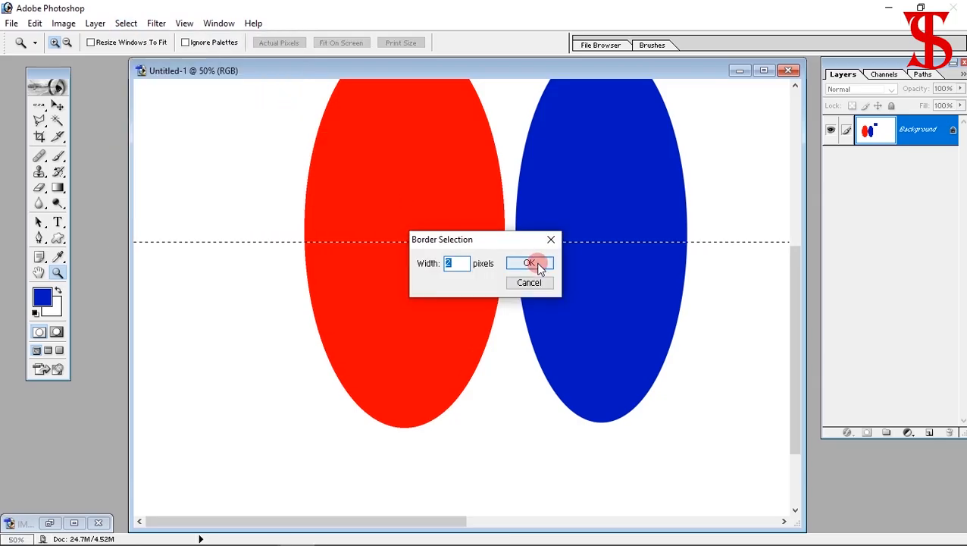
click(530, 263)
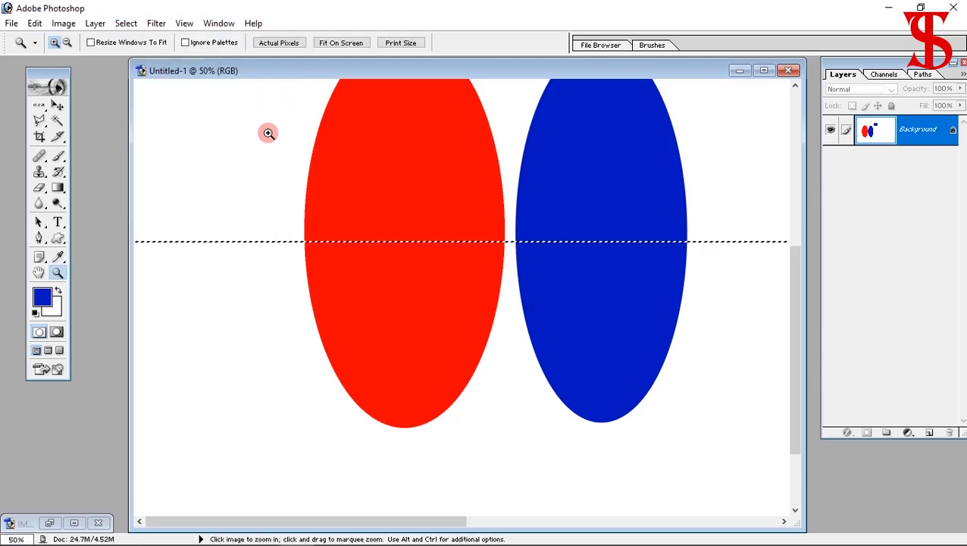
- Expand the bordered row selection by 10 pixels
click(126, 24)
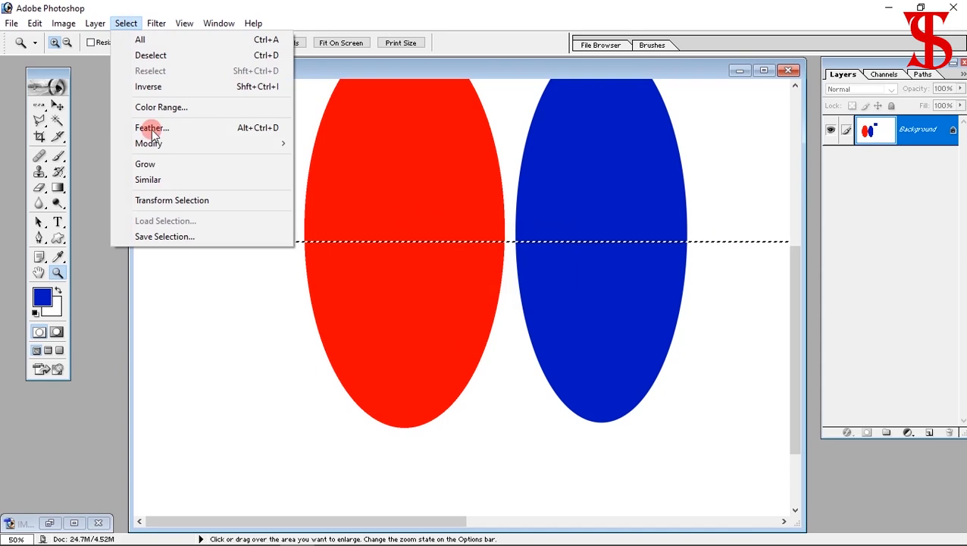
mouse_move(181, 142)
click(336, 174)
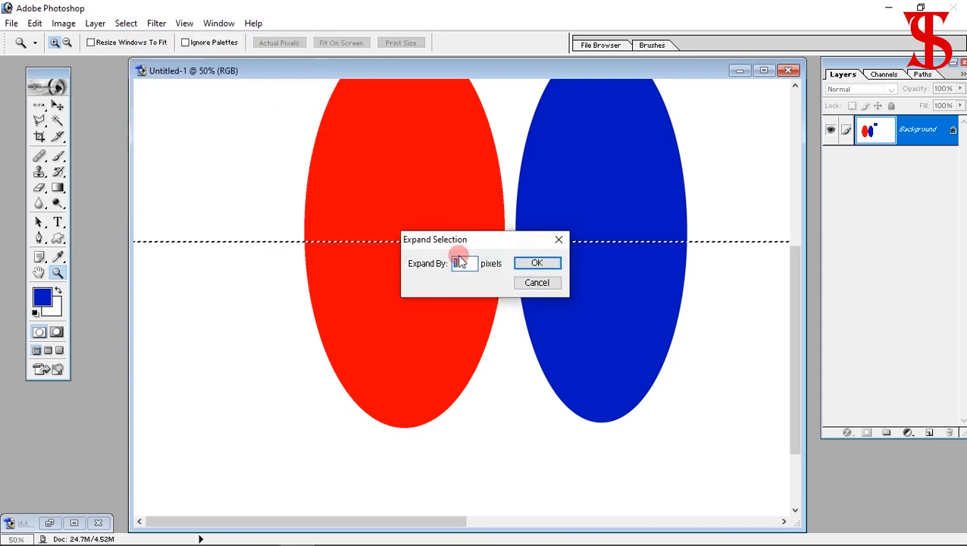
text(10)
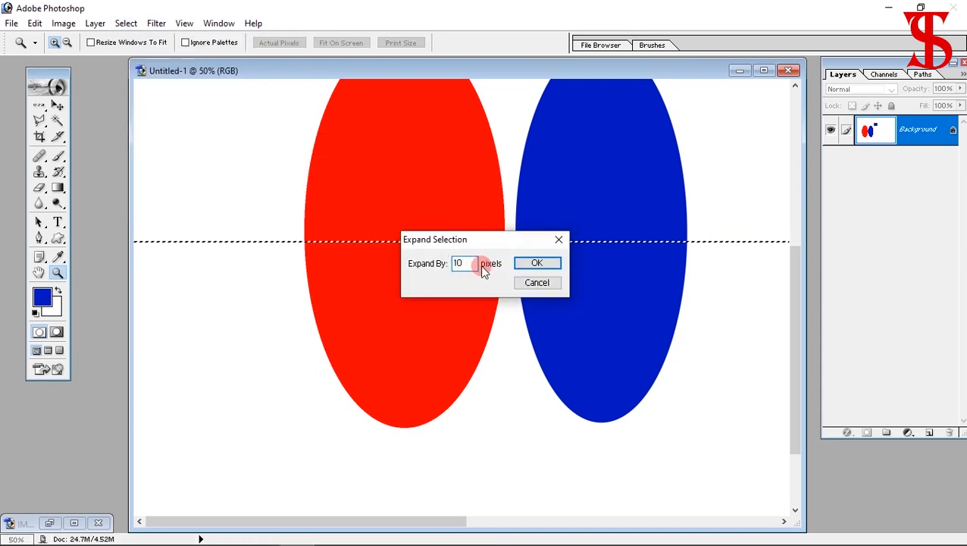
click(537, 263)
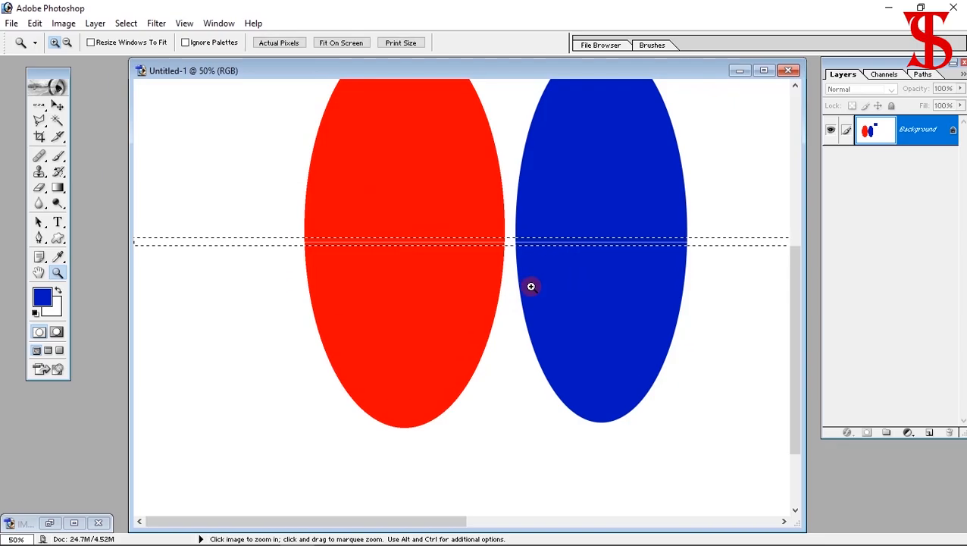
- Fill the expanded row selection with a green foreground color and deselect it
click(42, 298)
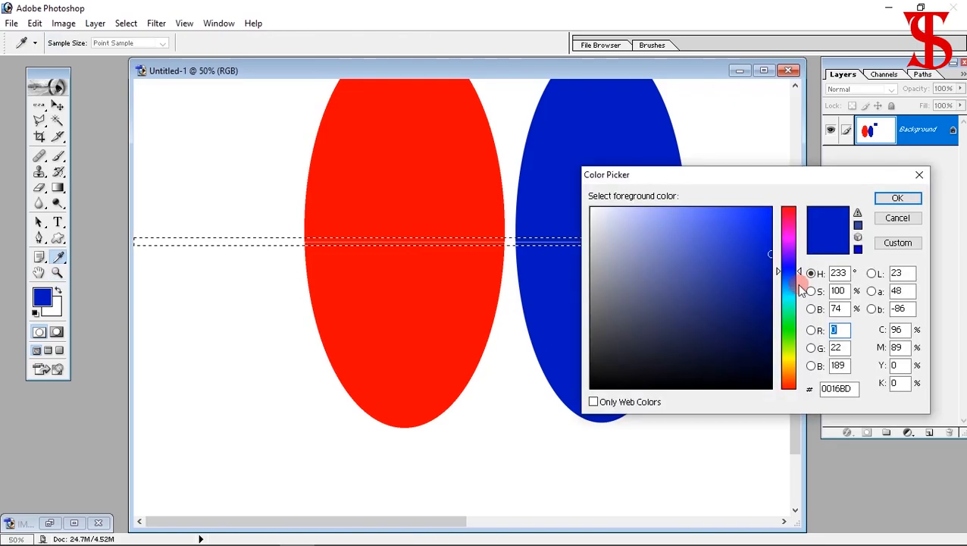
click(792, 326)
click(893, 198)
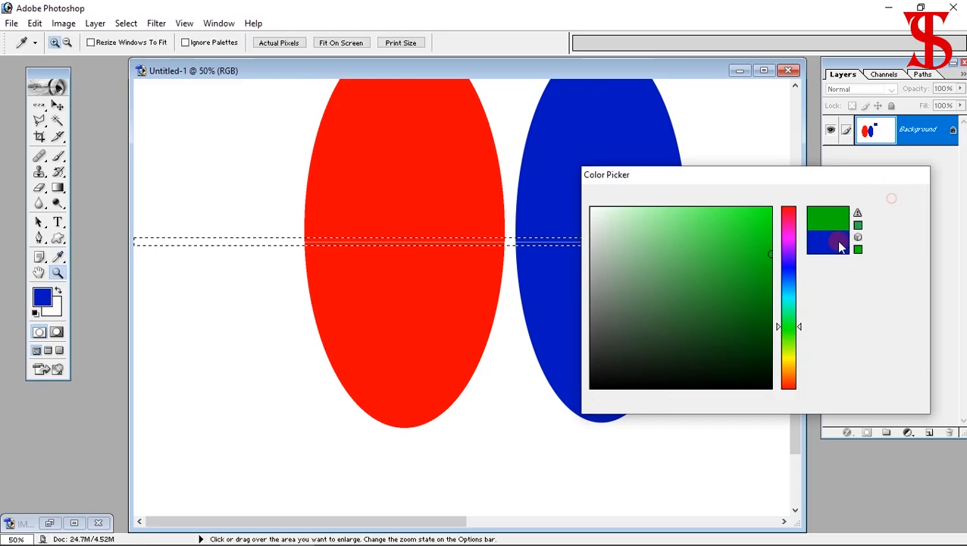
key(shift+BackSpace)
key(Return)
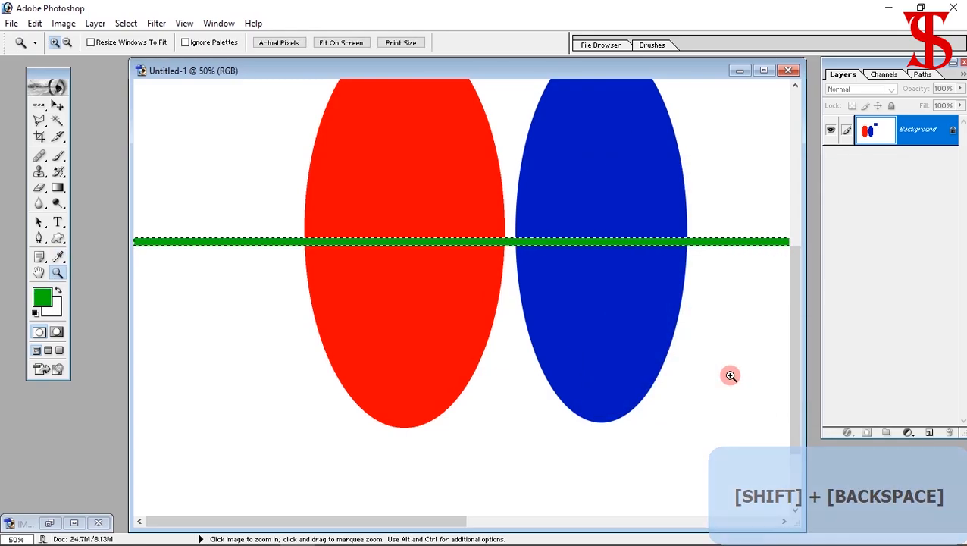
key(ctrl)
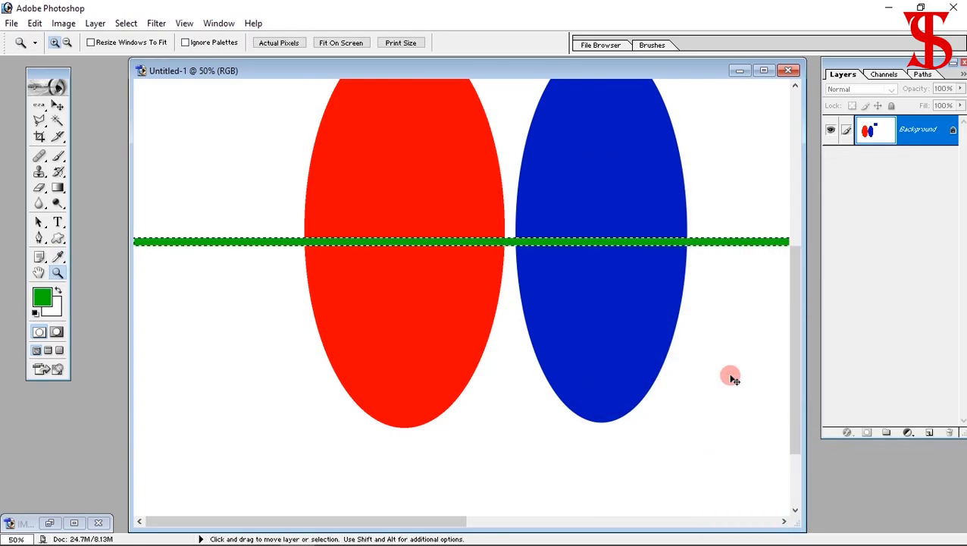
key(ctrl+d)
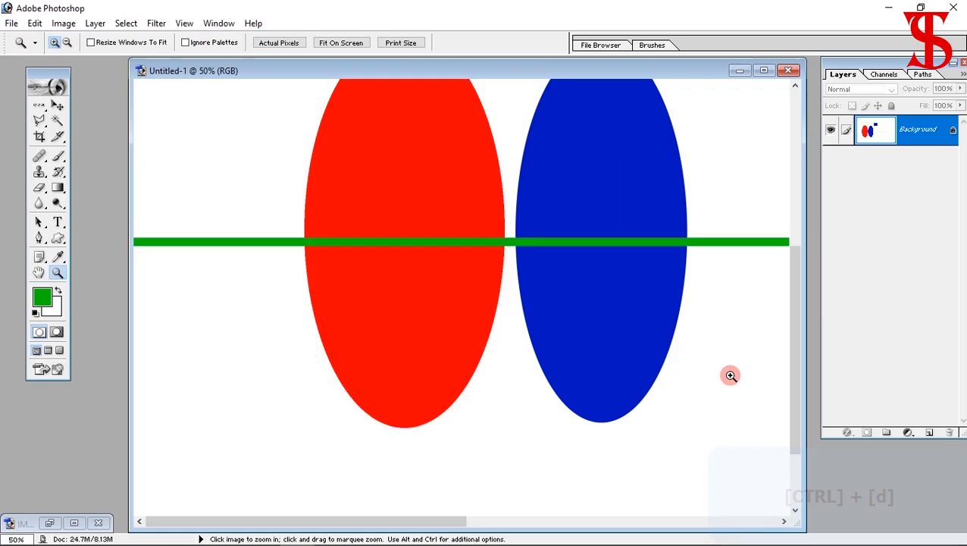
- Select a single pixel column through the centre of the red ellipse with the Single Column Marquee tool
key(ctrl+0)
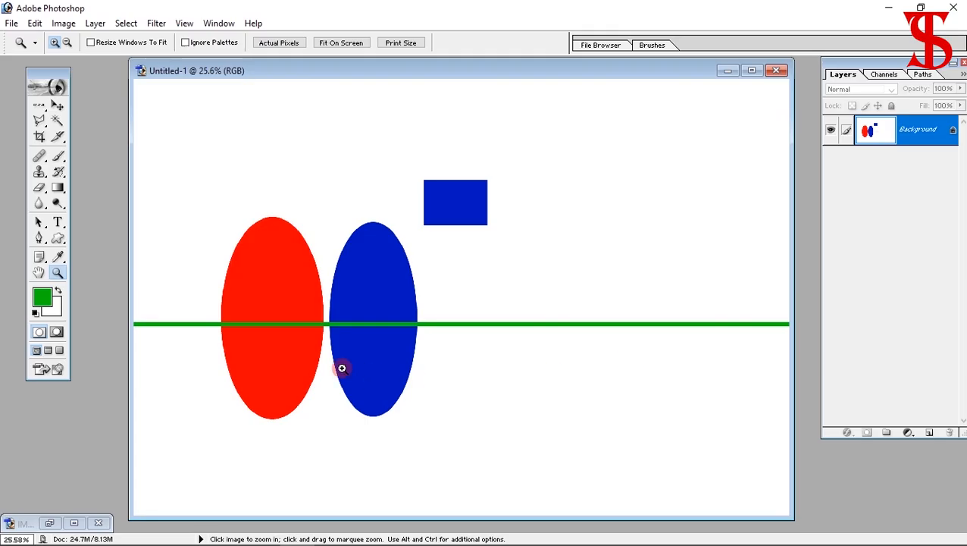
click(126, 23)
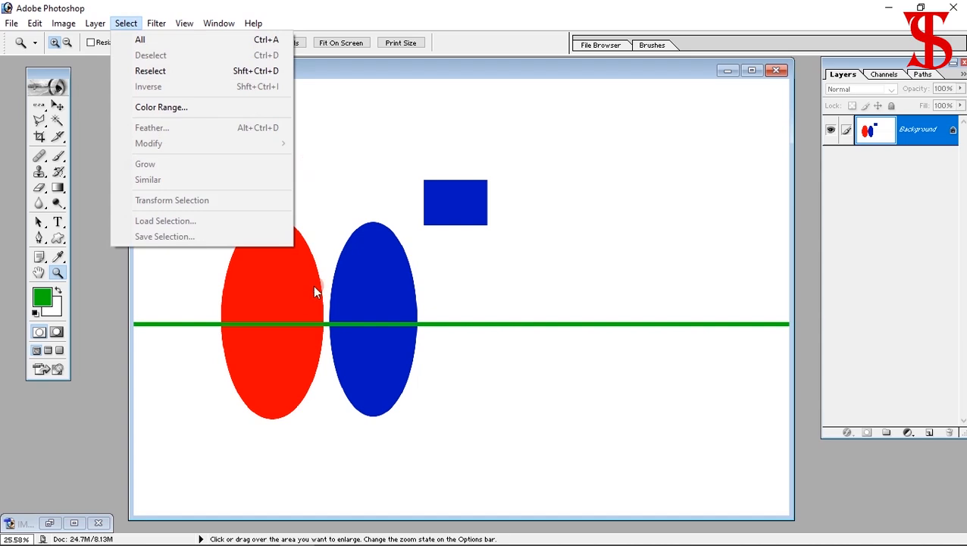
click(42, 106)
drag(47, 110, 101, 151)
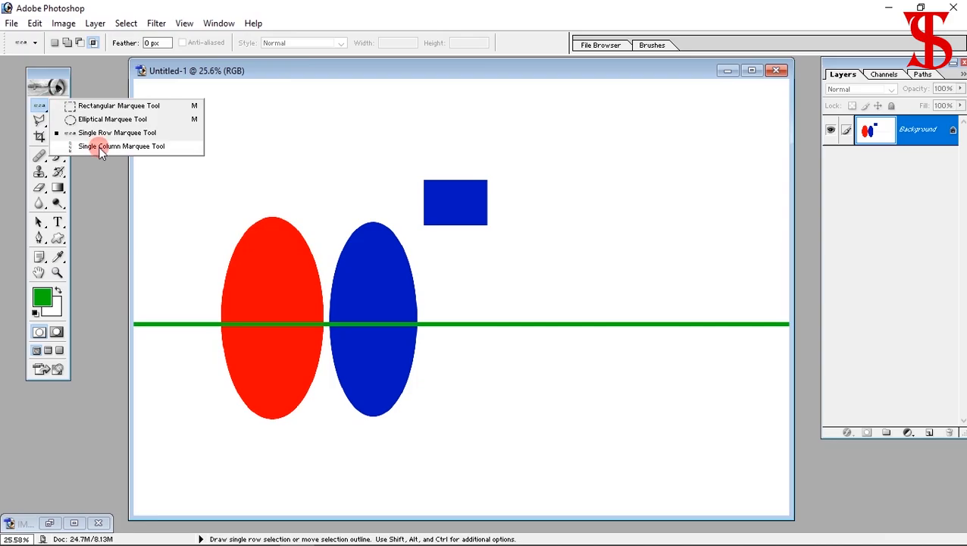
click(103, 150)
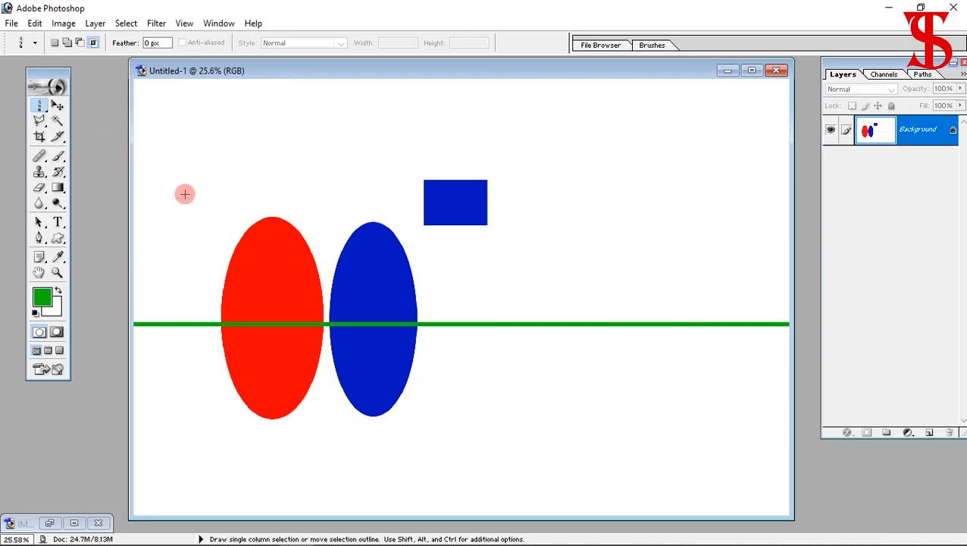
click(275, 298)
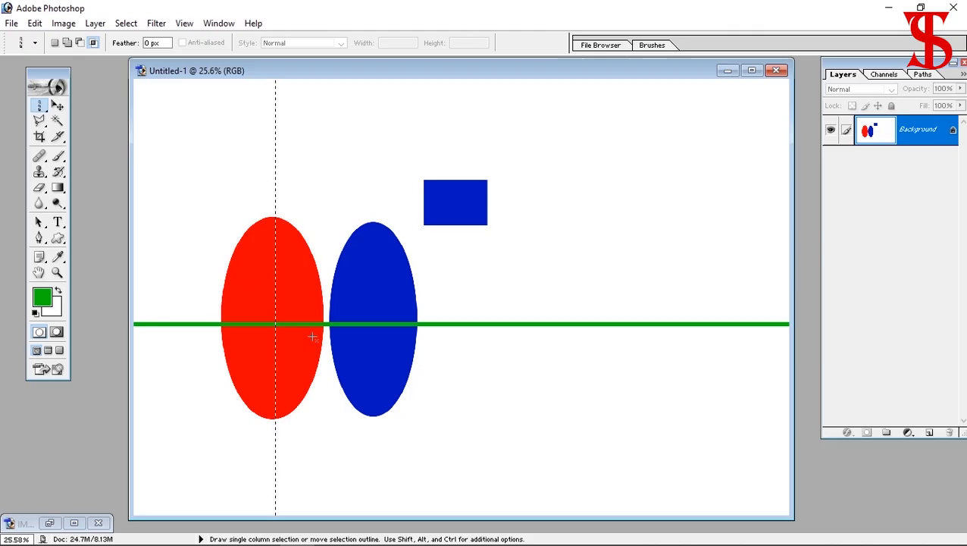
- Apply a 5-pixel border to the single-column selection through the red ellipse
click(127, 24)
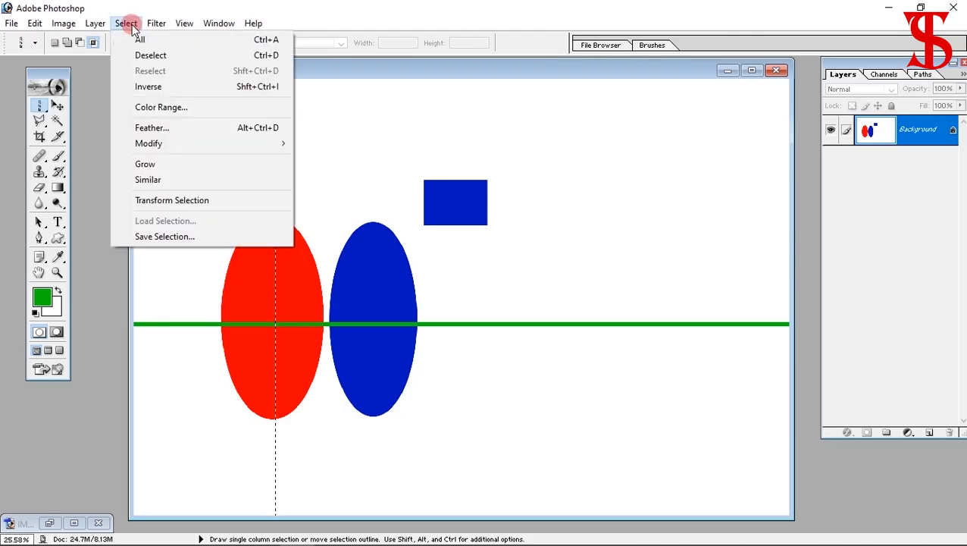
mouse_move(282, 143)
click(338, 146)
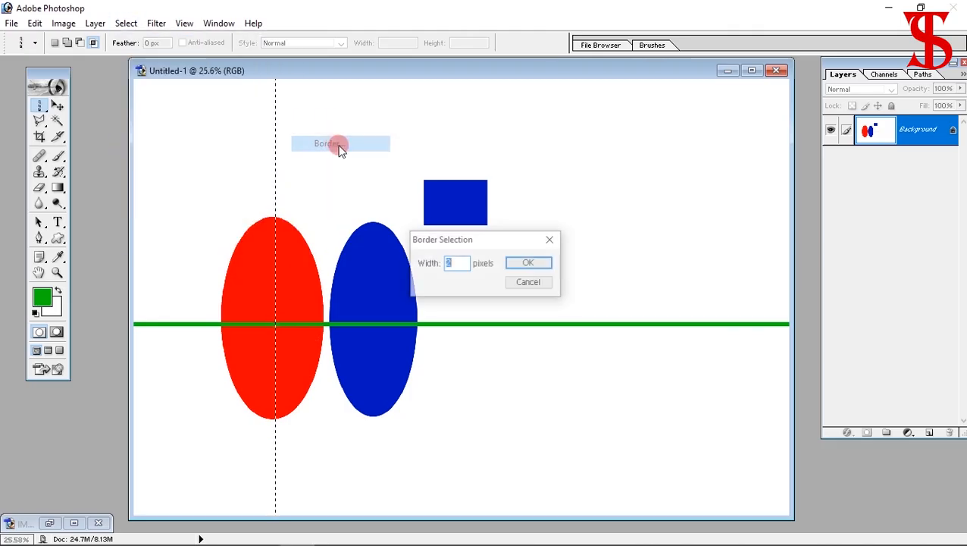
double_click(452, 265)
text(5)
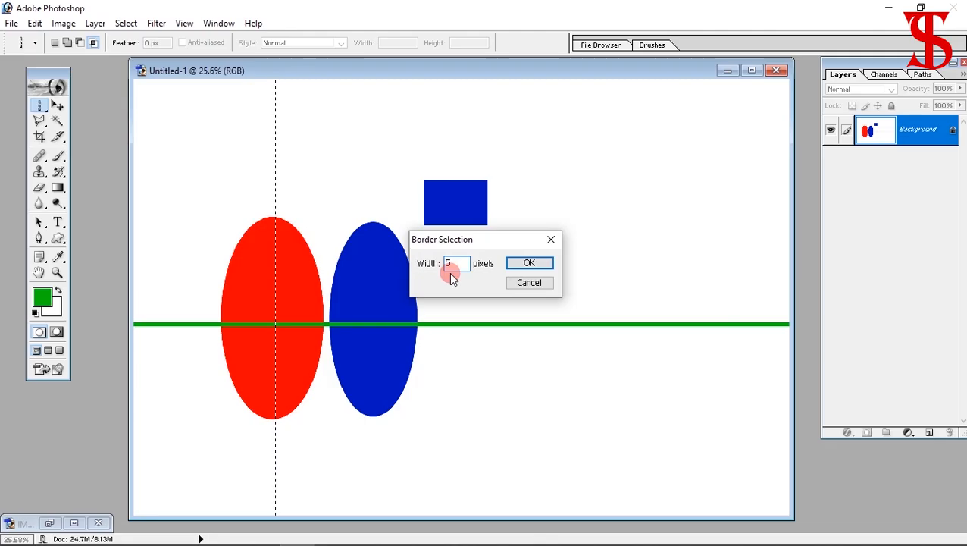
click(544, 261)
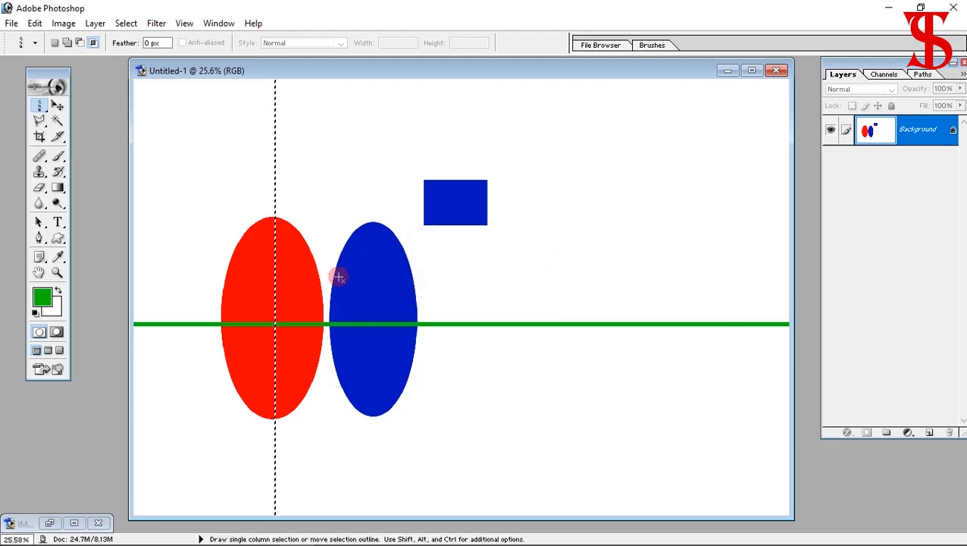
- Sample the ellipse's red (FF0000) as the foreground color, fill the bordered column selection with it and deselect
click(45, 298)
click(319, 292)
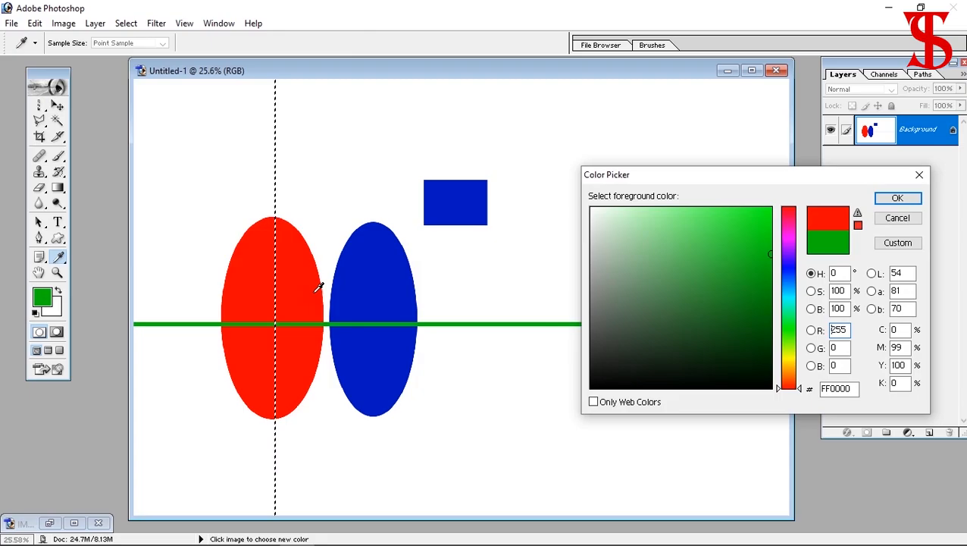
click(891, 198)
key(shift+BackSpace)
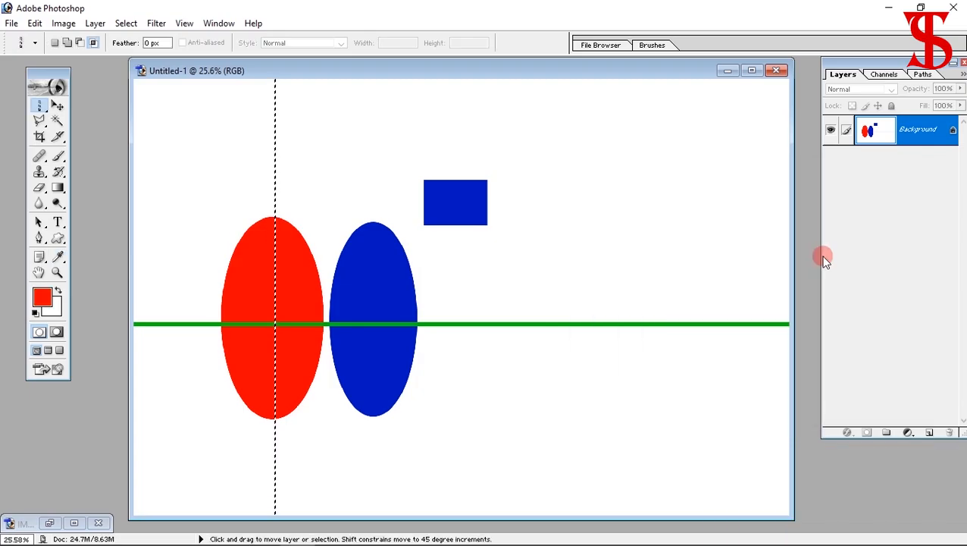
key(ctrl+d)
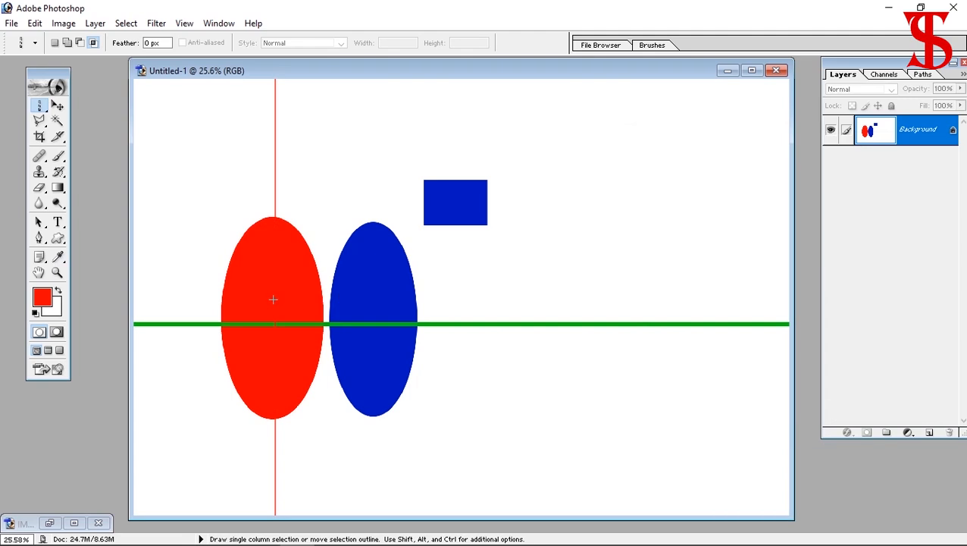
scroll(273, 299, down, 3)
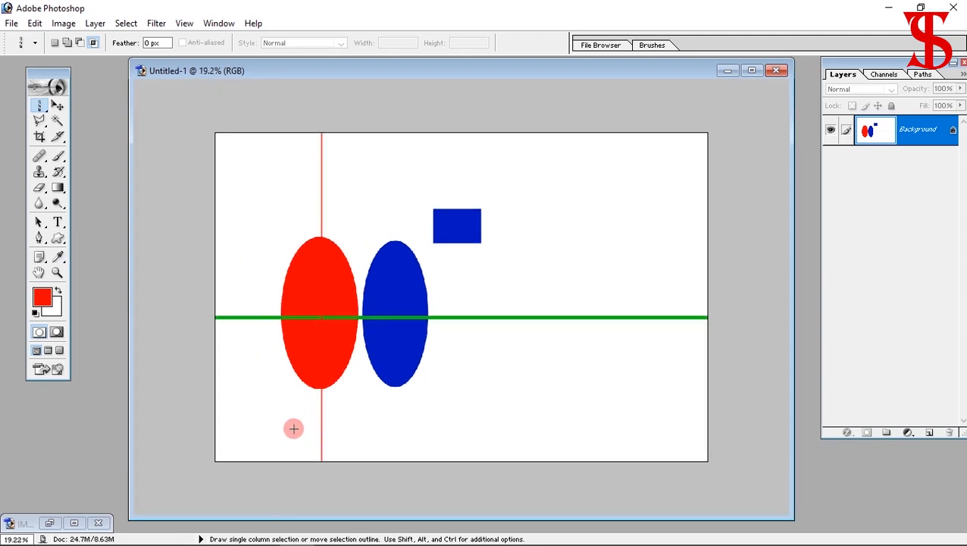
- Switch back to the Rectangular Marquee tool and check its fixed-size width and height settings
click(38, 105)
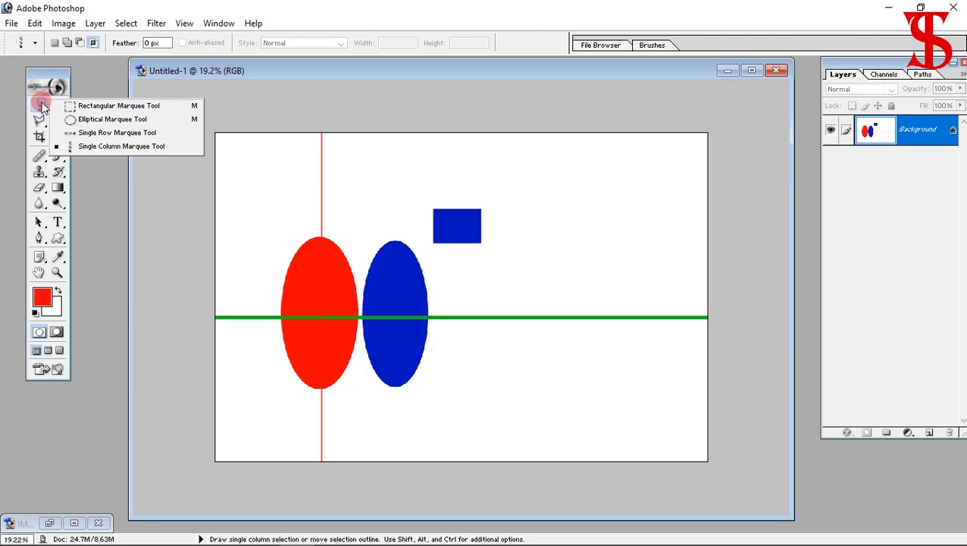
click(77, 105)
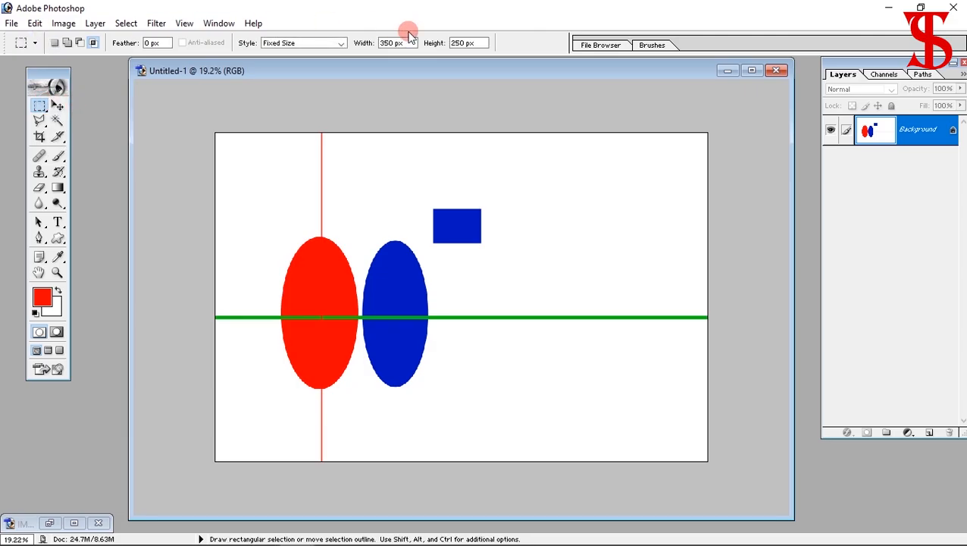
click(480, 44)
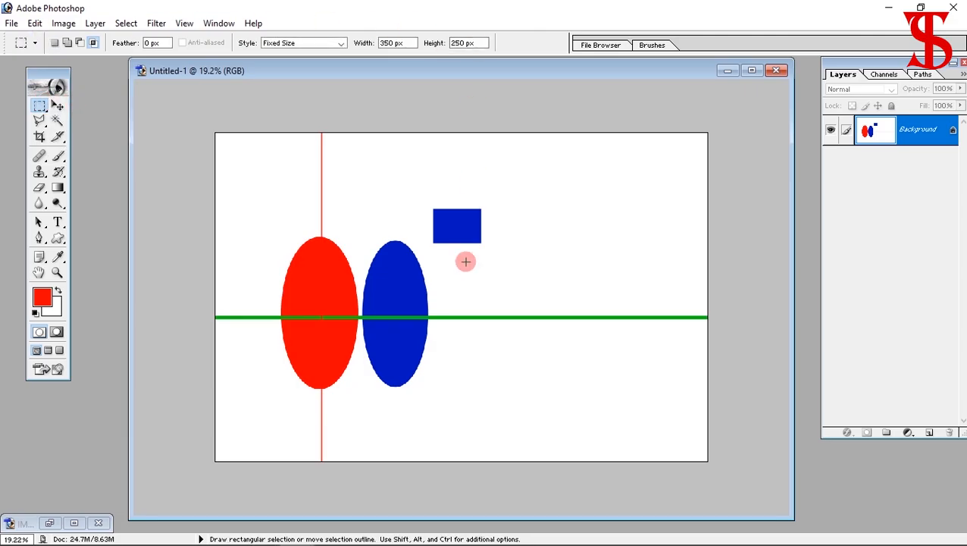